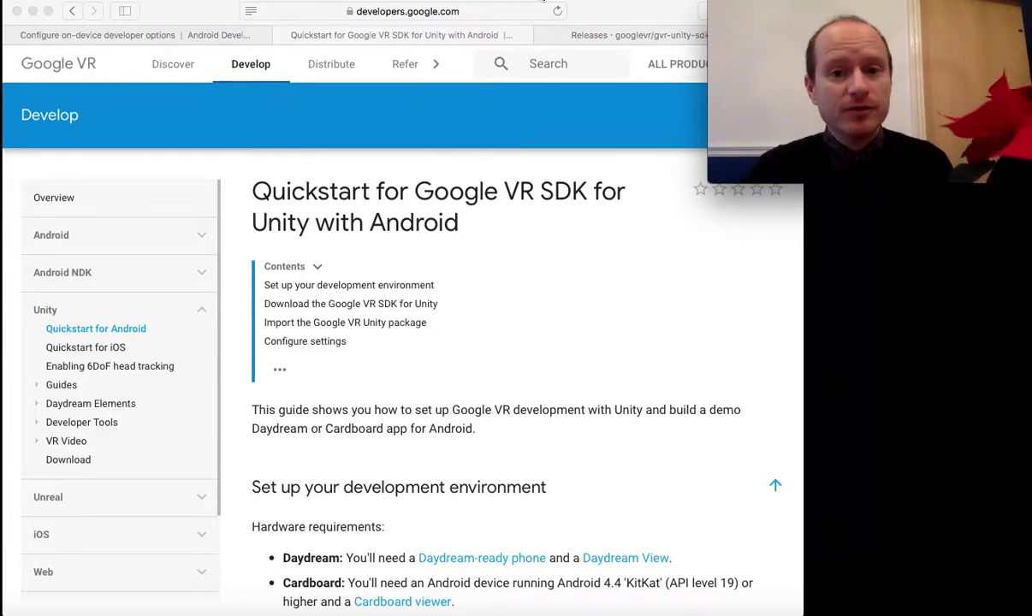
{"action": "left_click", "coordinate": [580, 12]}
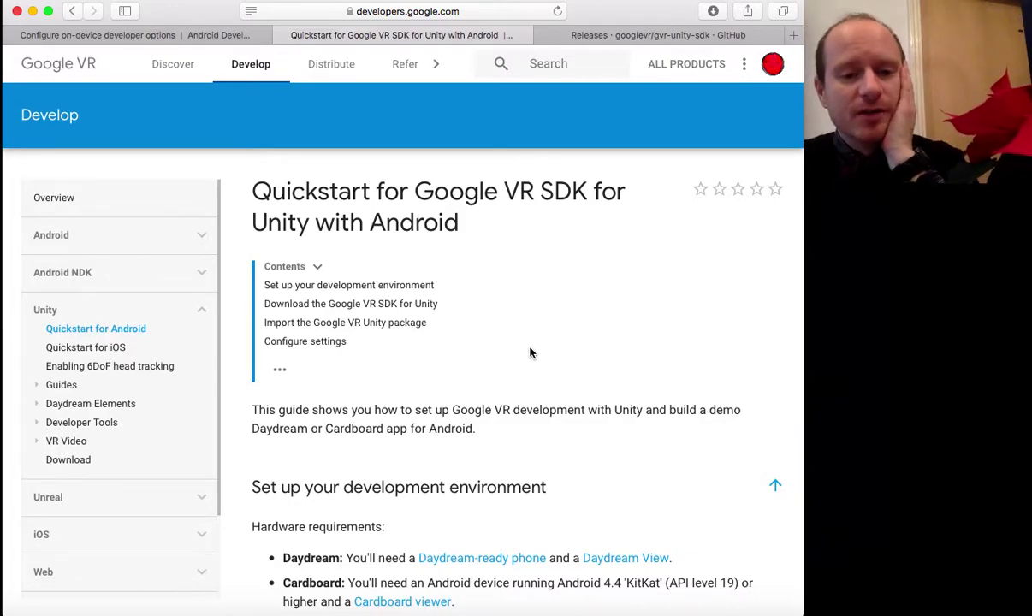
{"action": "scroll", "coordinate": [530, 353], "scroll_direction": "down", "scroll_amount": 2}
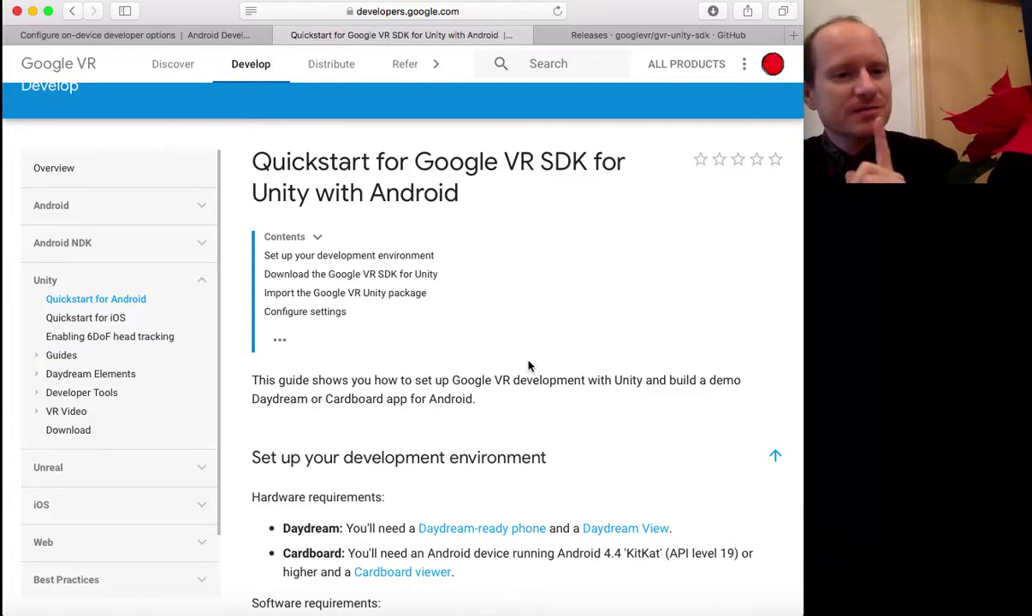
Switch to the 'Configure on-device developer options' guide and read through the USB debugging steps.
{"action": "left_click", "coordinate": [146, 37]}
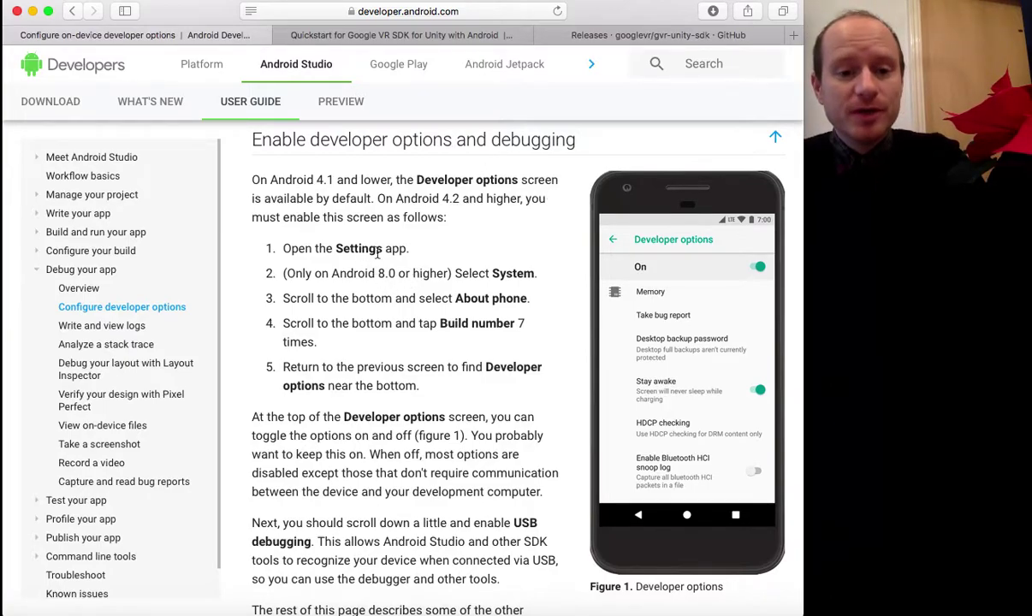
{"action": "scroll", "coordinate": [382, 256], "scroll_direction": "down", "scroll_amount": 2}
{"action": "scroll", "coordinate": [384, 260], "scroll_direction": "down", "scroll_amount": 1}
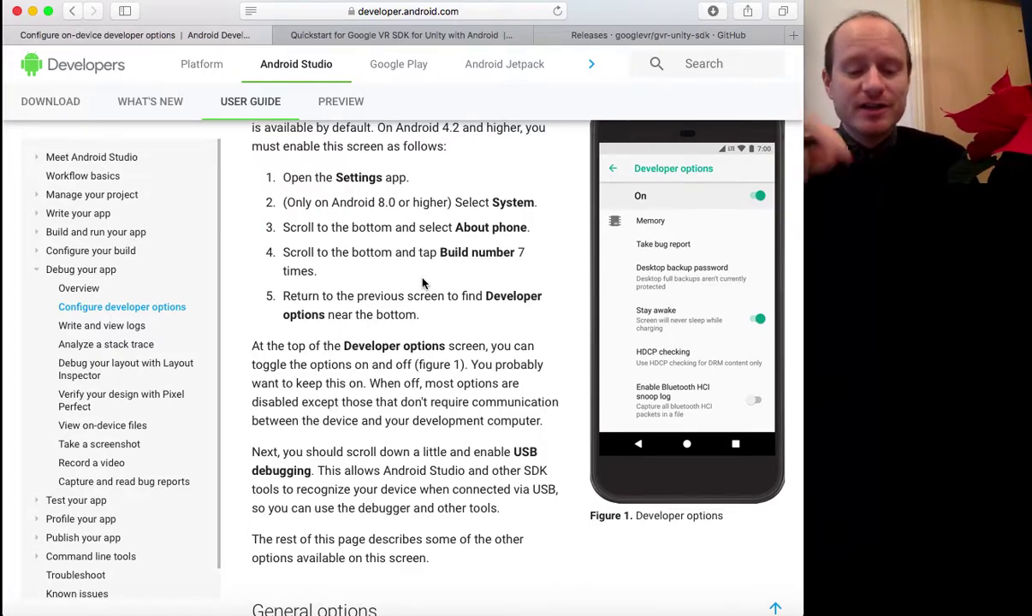
{"action": "scroll", "coordinate": [422, 282], "scroll_direction": "down", "scroll_amount": 5}
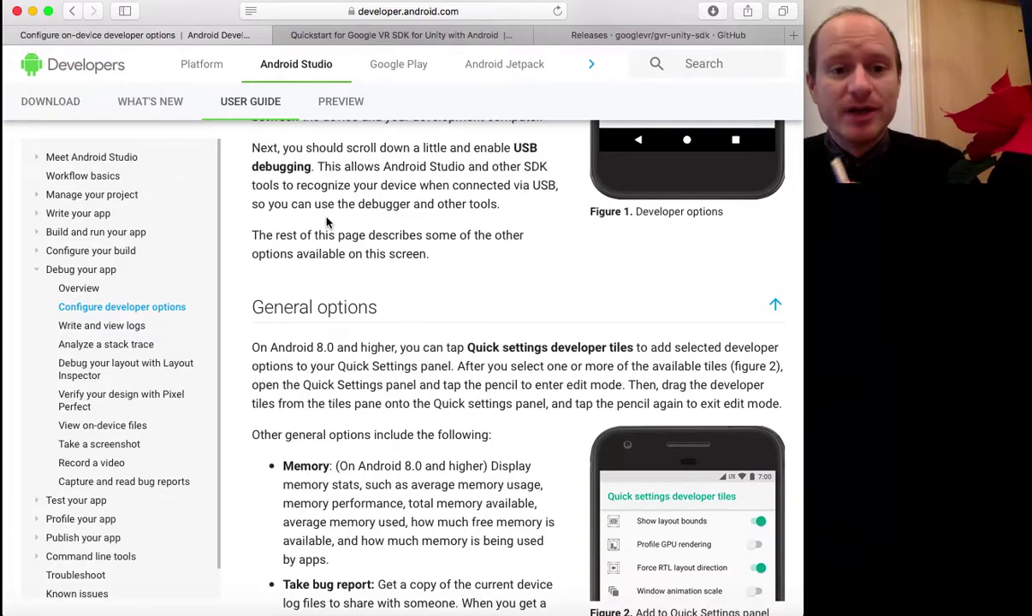
{"action": "scroll", "coordinate": [326, 222], "scroll_direction": "up", "scroll_amount": 5}
{"action": "scroll", "coordinate": [345, 303], "scroll_direction": "down", "scroll_amount": 5}
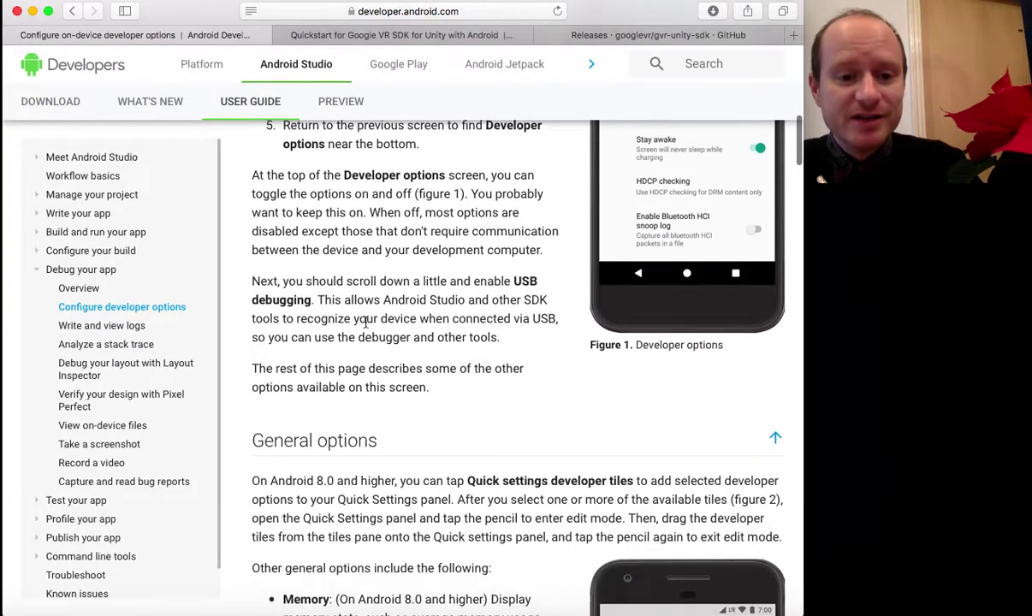
{"action": "scroll", "coordinate": [364, 321], "scroll_direction": "down", "scroll_amount": 3}
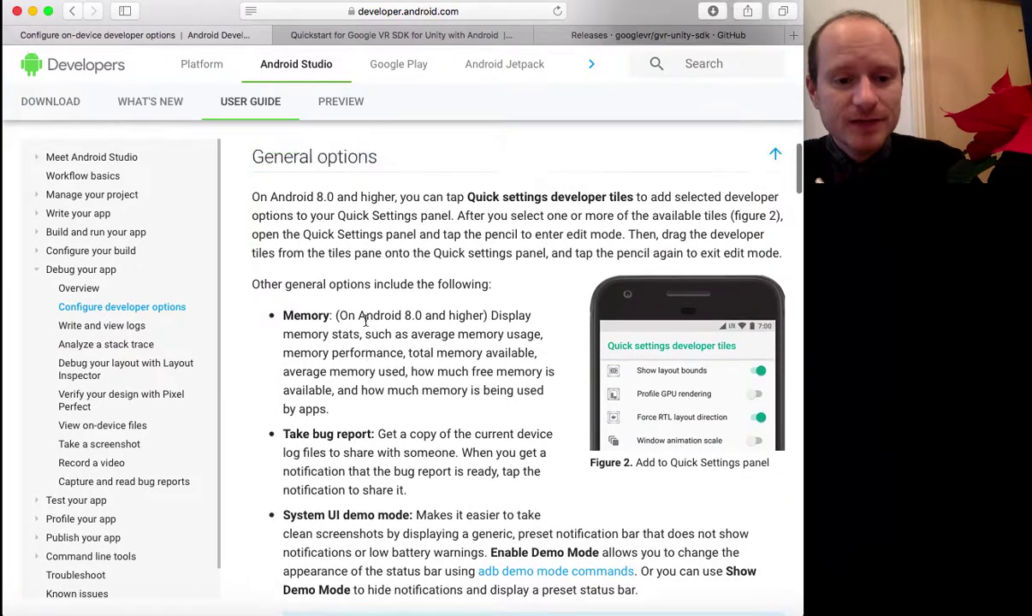
{"action": "scroll", "coordinate": [365, 323], "scroll_direction": "up", "scroll_amount": 6}
{"action": "scroll", "coordinate": [366, 329], "scroll_direction": "up", "scroll_amount": 3}
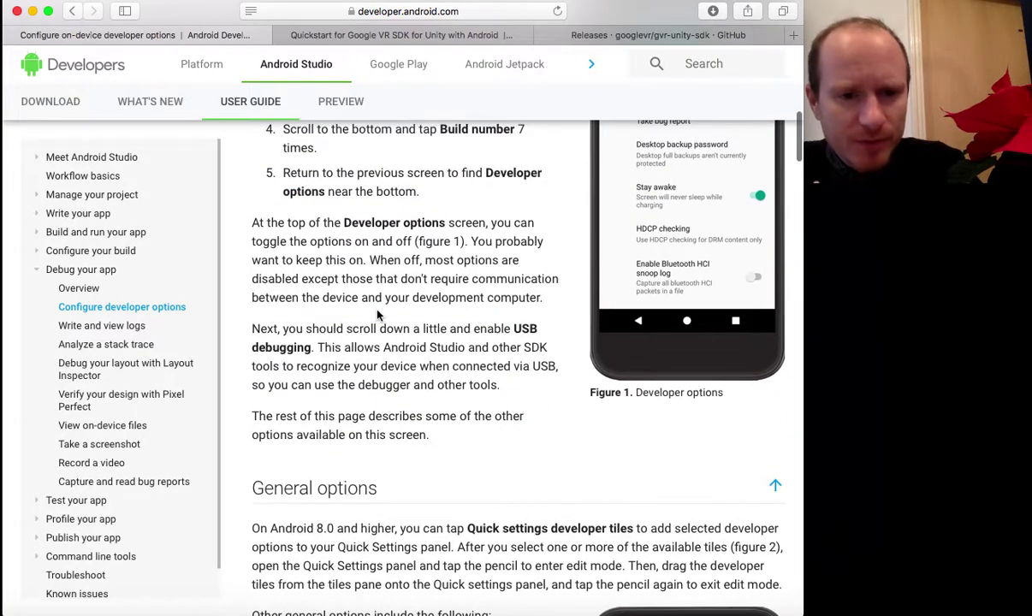
{"action": "scroll", "coordinate": [372, 308], "scroll_direction": "down", "scroll_amount": 3}
{"action": "scroll", "coordinate": [377, 274], "scroll_direction": "down", "scroll_amount": 1}
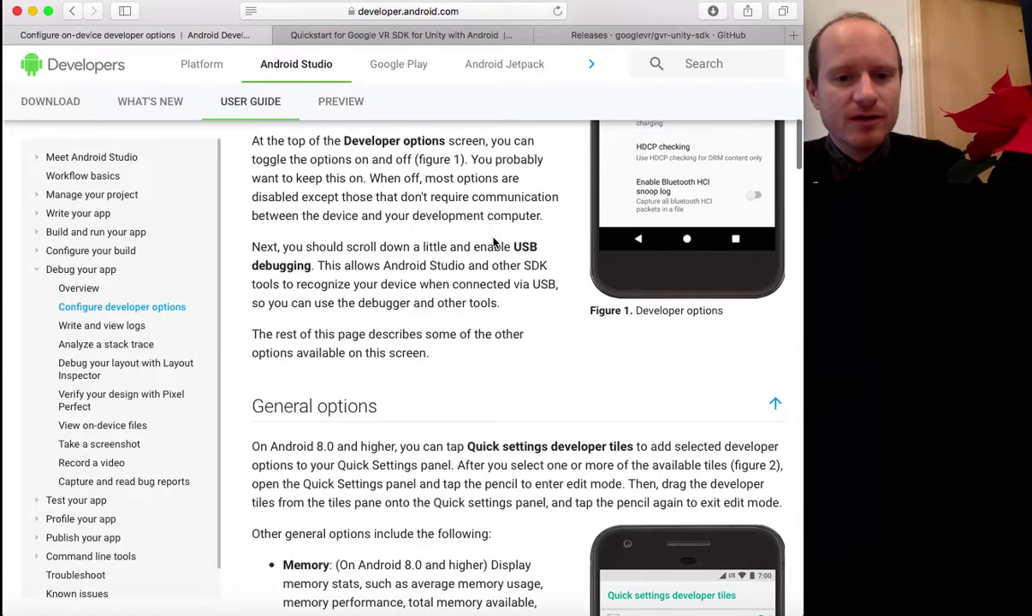
{"action": "scroll", "coordinate": [422, 359], "scroll_direction": "down", "scroll_amount": 2}
{"action": "scroll", "coordinate": [422, 359], "scroll_direction": "down", "scroll_amount": 1}
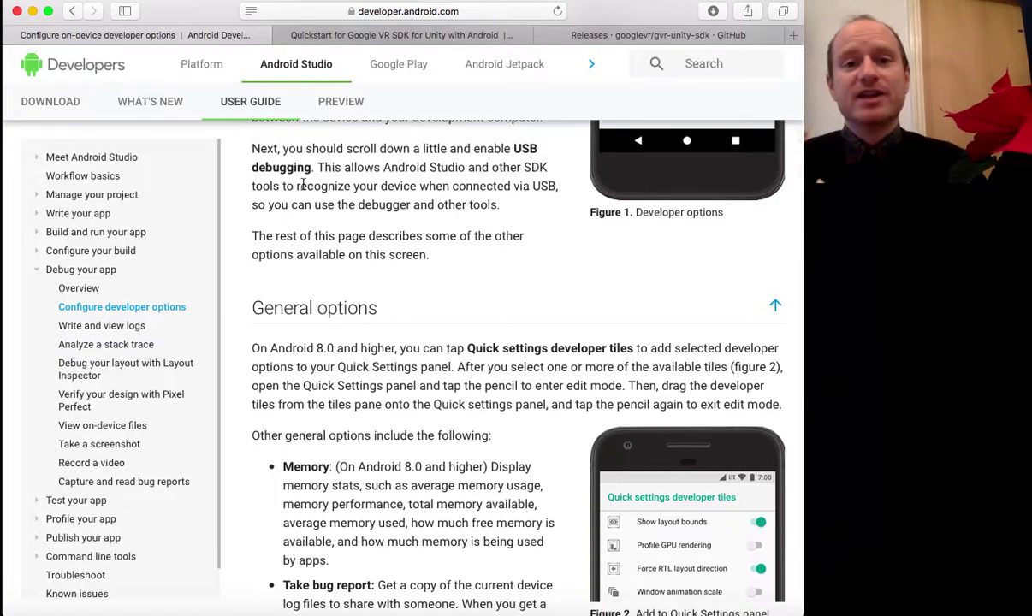
{"action": "scroll", "coordinate": [324, 168], "scroll_direction": "up", "scroll_amount": 9}
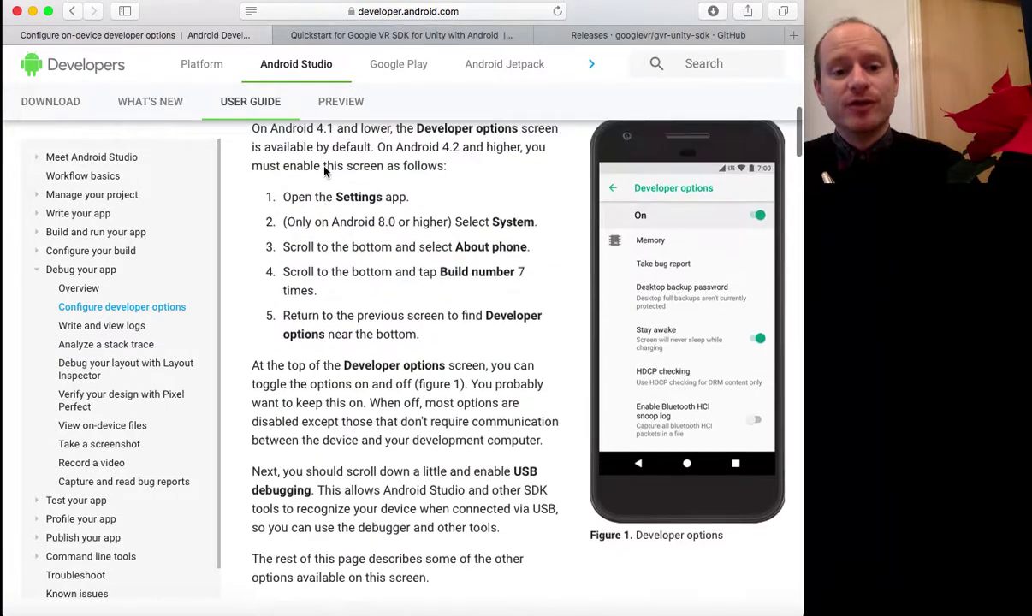
{"action": "scroll", "coordinate": [409, 274], "scroll_direction": "down", "scroll_amount": 5}
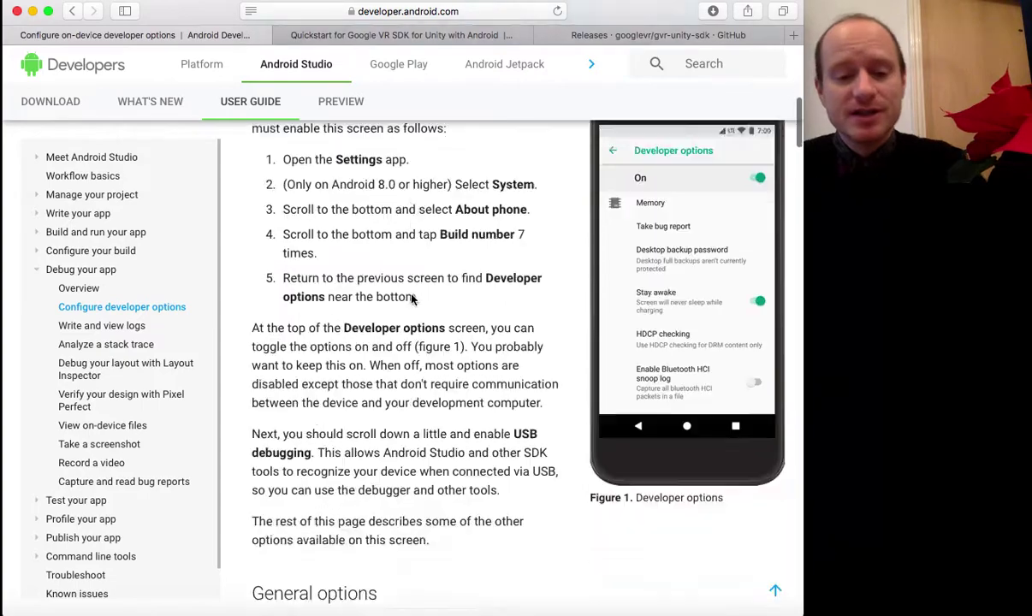
{"action": "scroll", "coordinate": [412, 294], "scroll_direction": "up", "scroll_amount": 6}
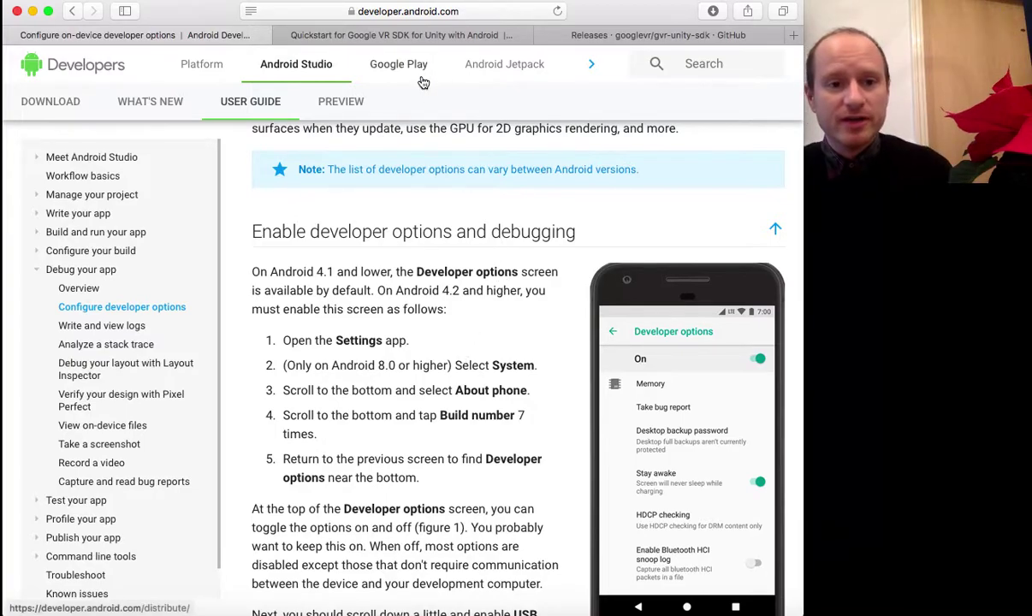
Review the Google VR Unity quickstart guide, then bring up the gvr-unity-sdk releases page.
{"action": "left_click", "coordinate": [403, 38]}
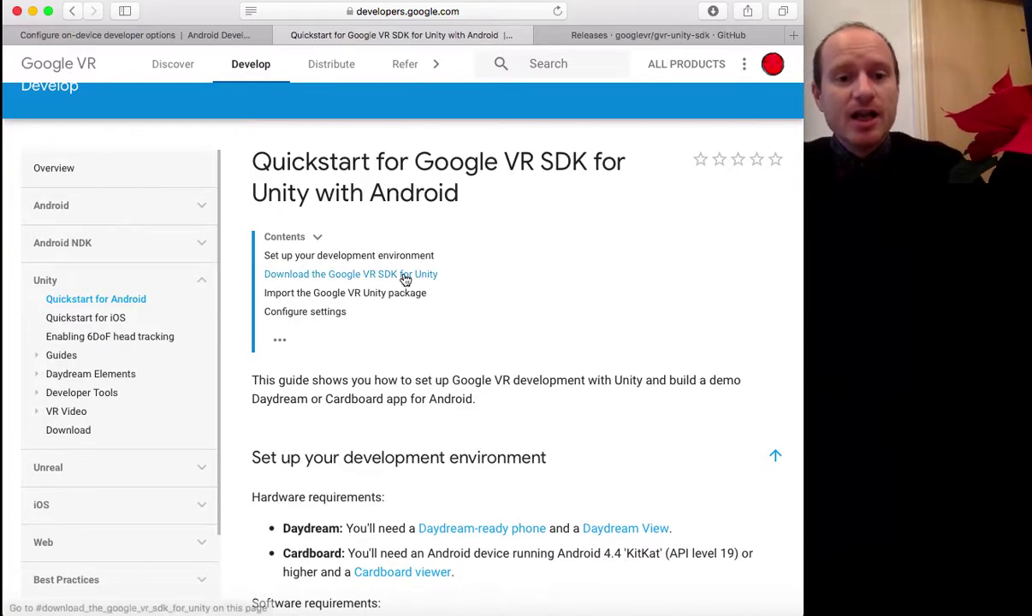
{"action": "scroll", "coordinate": [404, 281], "scroll_direction": "down", "scroll_amount": 2}
{"action": "scroll", "coordinate": [406, 280], "scroll_direction": "up", "scroll_amount": 2}
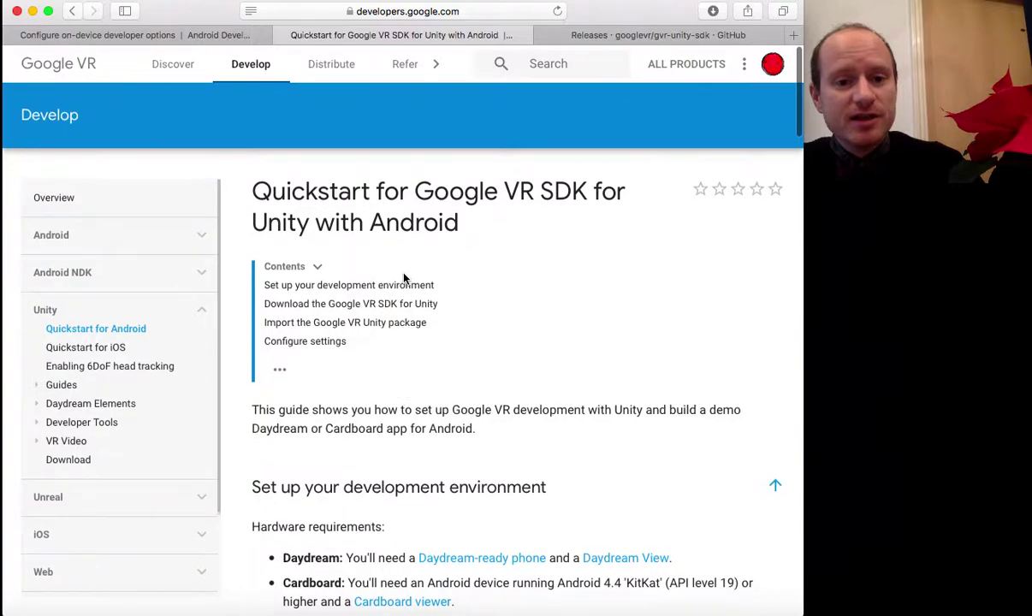
{"action": "scroll", "coordinate": [538, 388], "scroll_direction": "down", "scroll_amount": 3}
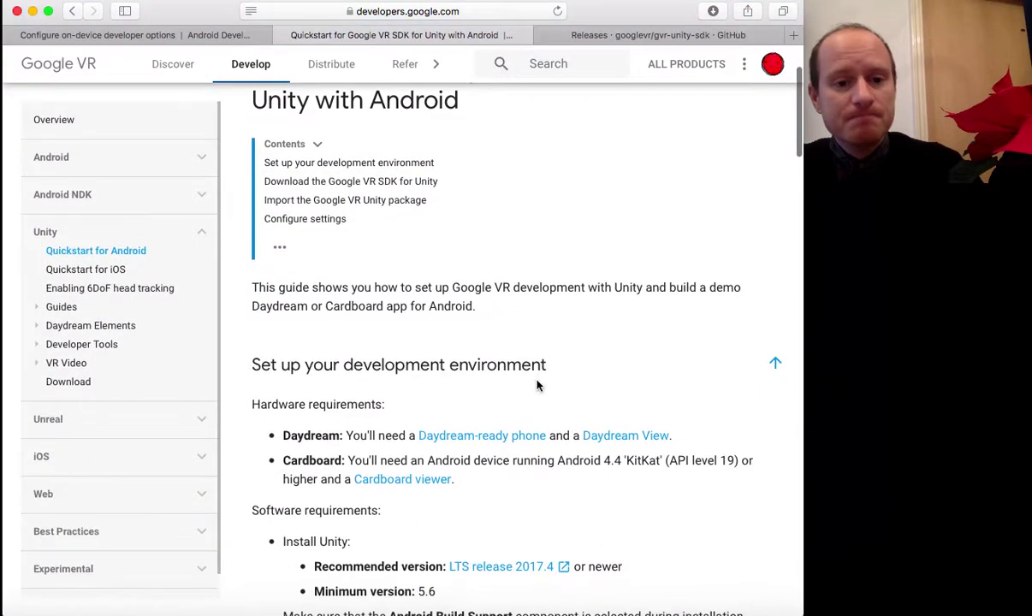
{"action": "scroll", "coordinate": [538, 386], "scroll_direction": "down", "scroll_amount": 1}
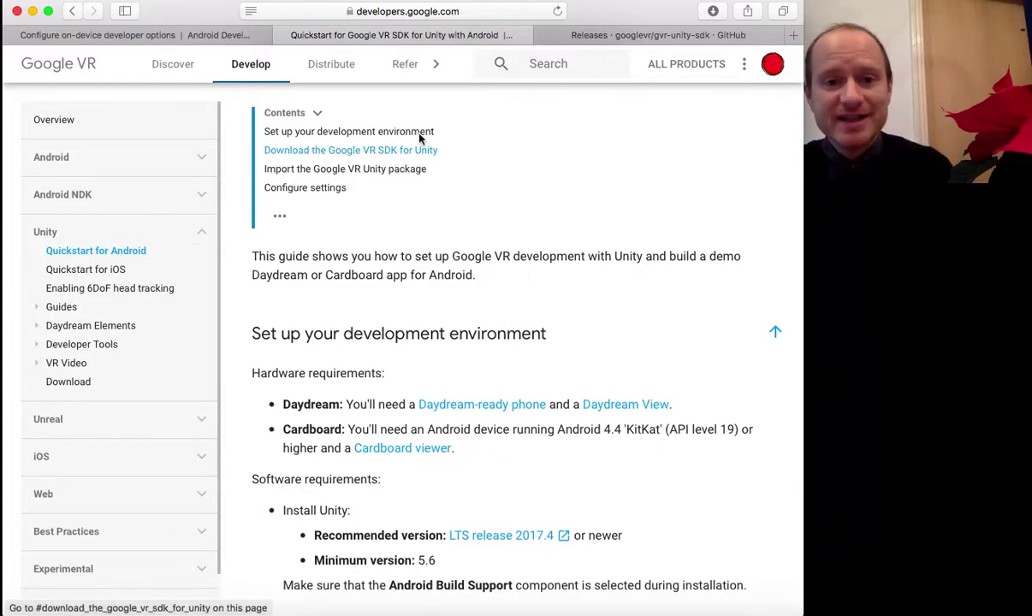
{"action": "left_click", "coordinate": [606, 32]}
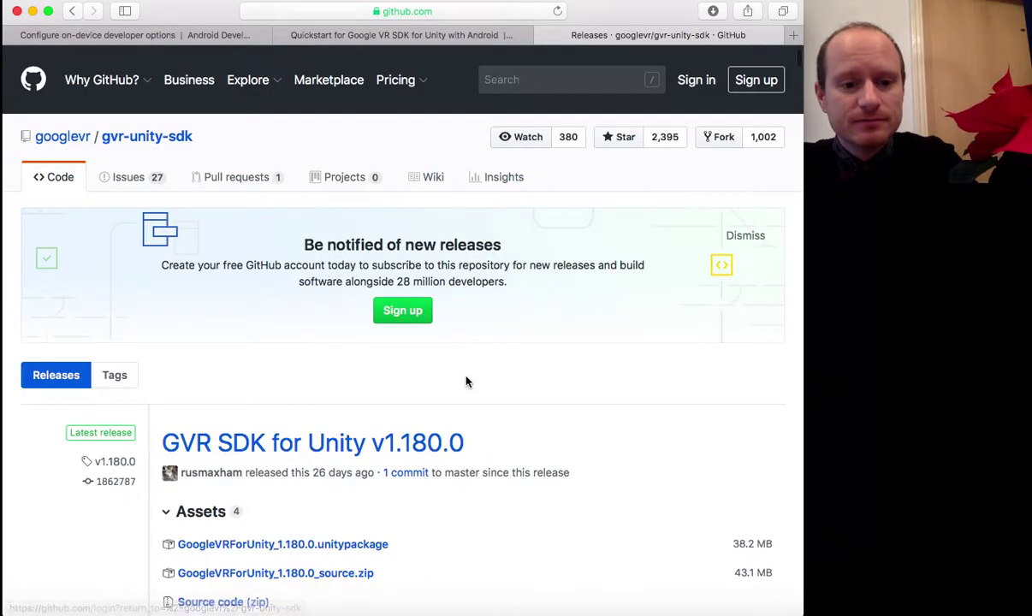
Check the v1.180.0 release assets, then return to the Google VR quickstart guide.
{"action": "scroll", "coordinate": [466, 382], "scroll_direction": "down", "scroll_amount": 4}
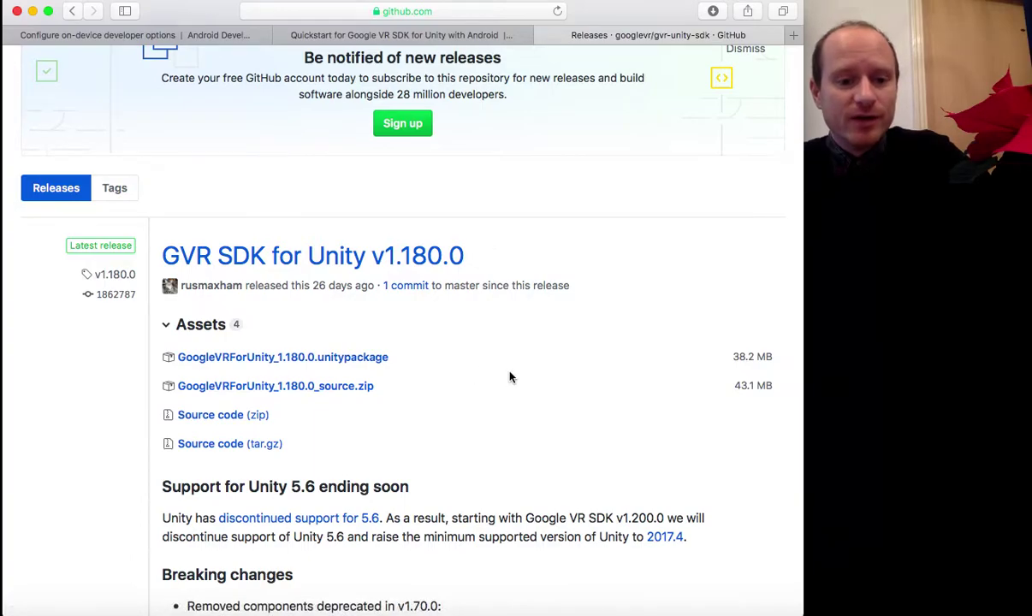
{"action": "scroll", "coordinate": [510, 378], "scroll_direction": "down", "scroll_amount": 4}
{"action": "scroll", "coordinate": [510, 378], "scroll_direction": "up", "scroll_amount": 4}
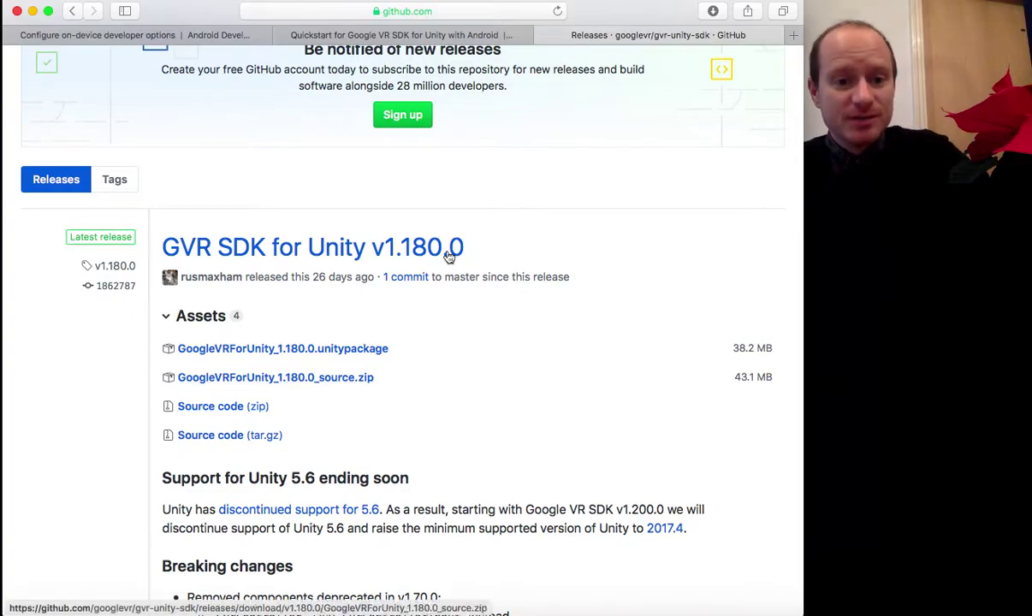
{"action": "left_click", "coordinate": [373, 36]}
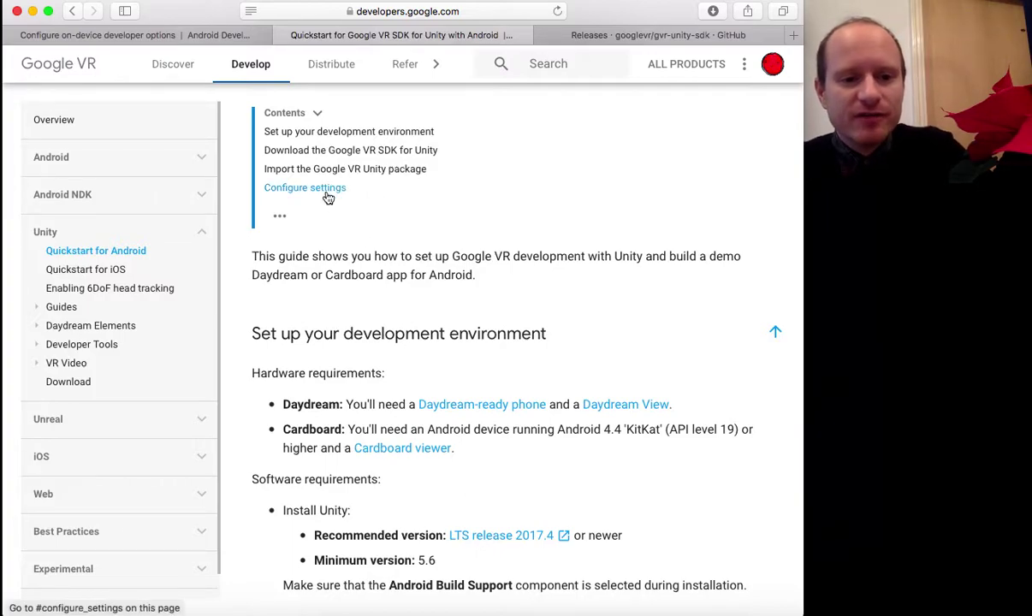
Scroll through the quickstart's environment setup, SDK download, package import and settings sections.
{"action": "scroll", "coordinate": [390, 271], "scroll_direction": "down", "scroll_amount": 10}
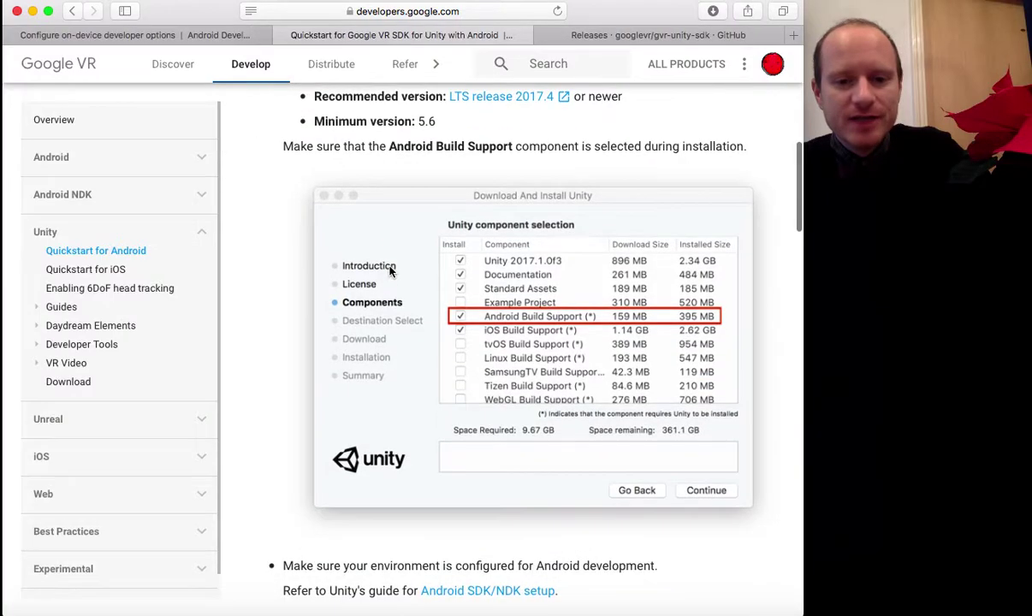
{"action": "scroll", "coordinate": [420, 442], "scroll_direction": "down", "scroll_amount": 2}
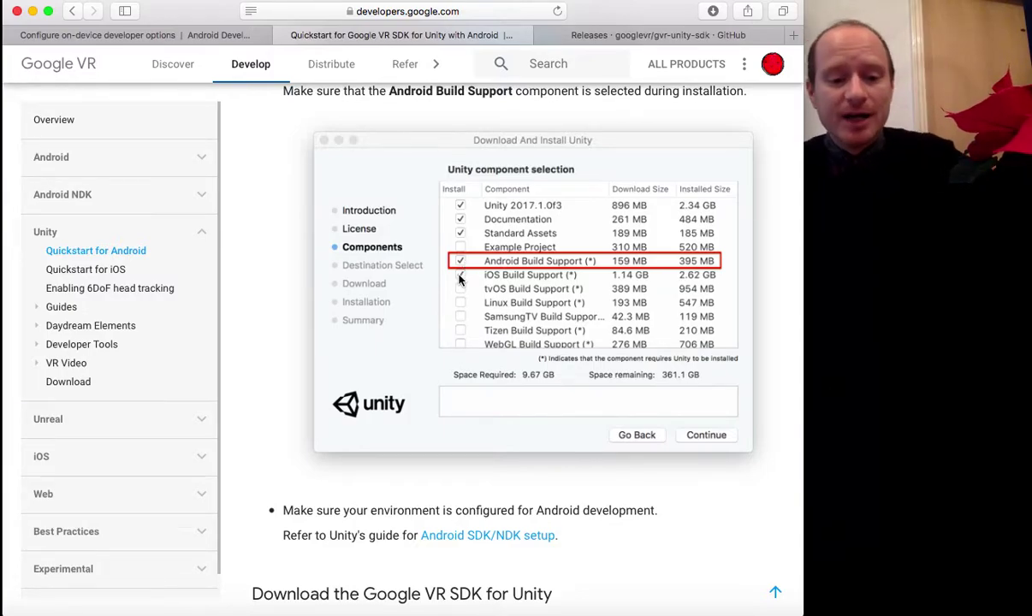
{"action": "scroll", "coordinate": [463, 266], "scroll_direction": "down", "scroll_amount": 5}
{"action": "scroll", "coordinate": [459, 280], "scroll_direction": "down", "scroll_amount": 1}
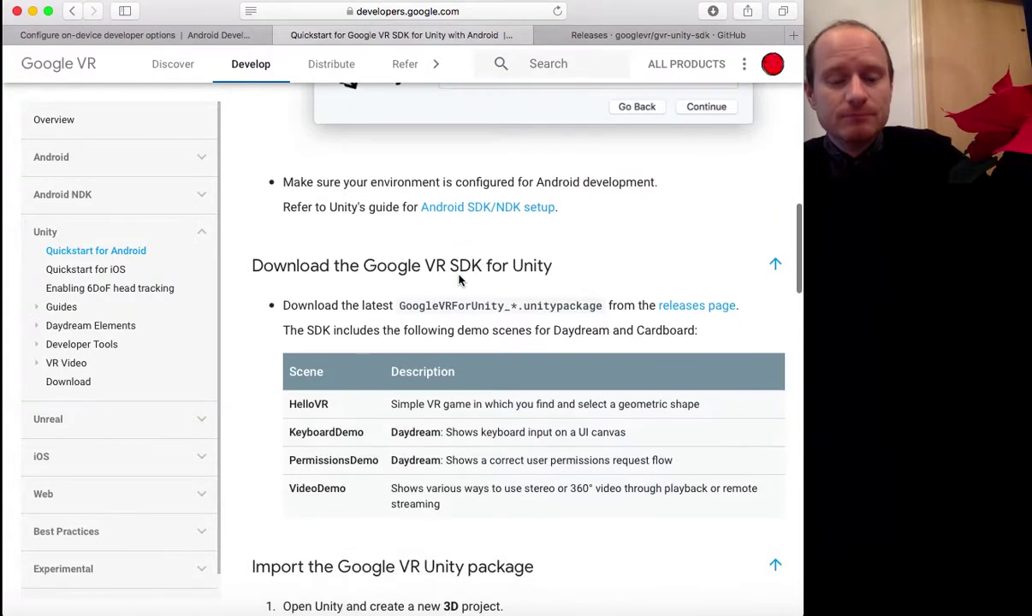
{"action": "scroll", "coordinate": [389, 267], "scroll_direction": "down", "scroll_amount": 6}
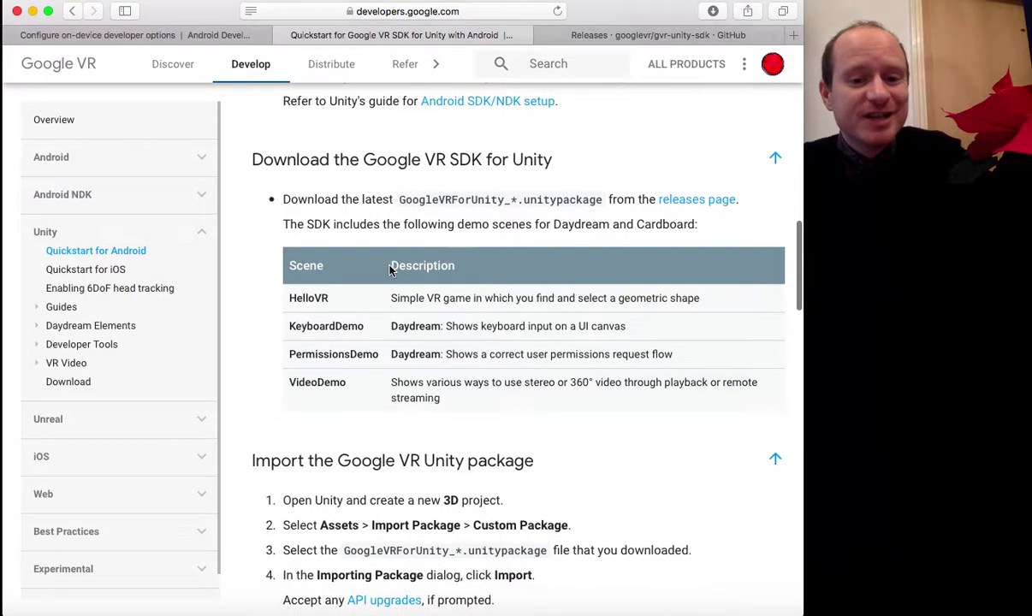
{"action": "scroll", "coordinate": [389, 267], "scroll_direction": "up", "scroll_amount": 15}
{"action": "scroll", "coordinate": [390, 267], "scroll_direction": "up", "scroll_amount": 6}
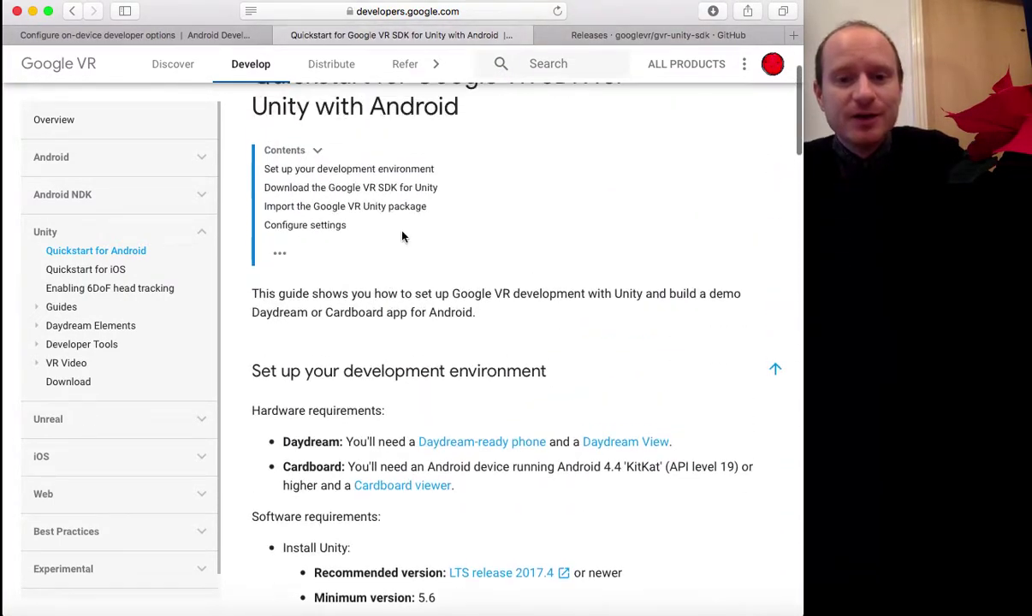
Save GoogleVRForUnity_1.180.0.unitypackage from the v1.180.0 release onto the desktop.
{"action": "left_click", "coordinate": [587, 36]}
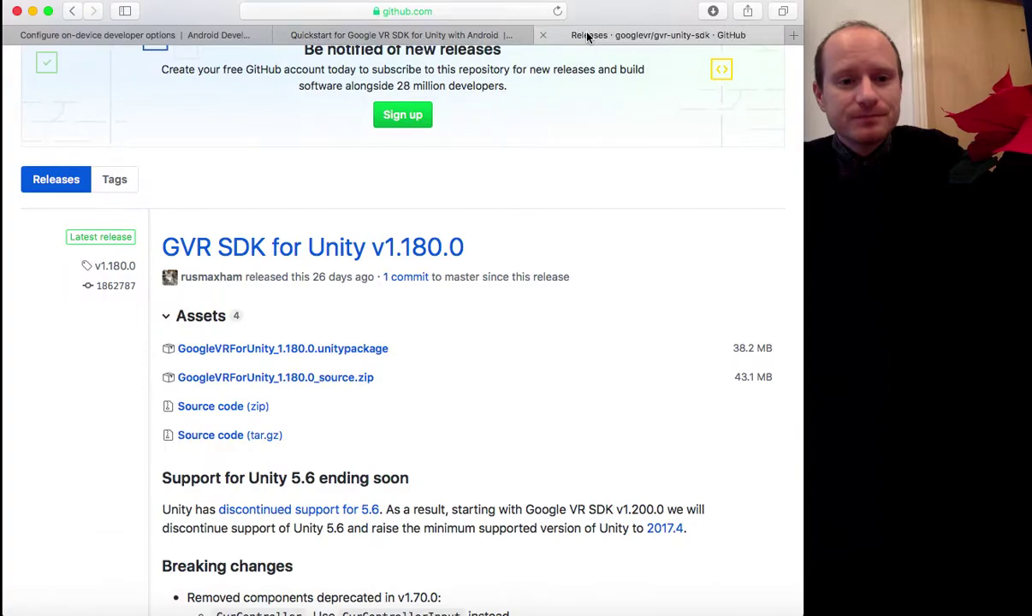
{"action": "scroll", "coordinate": [505, 332], "scroll_direction": "down", "scroll_amount": 3}
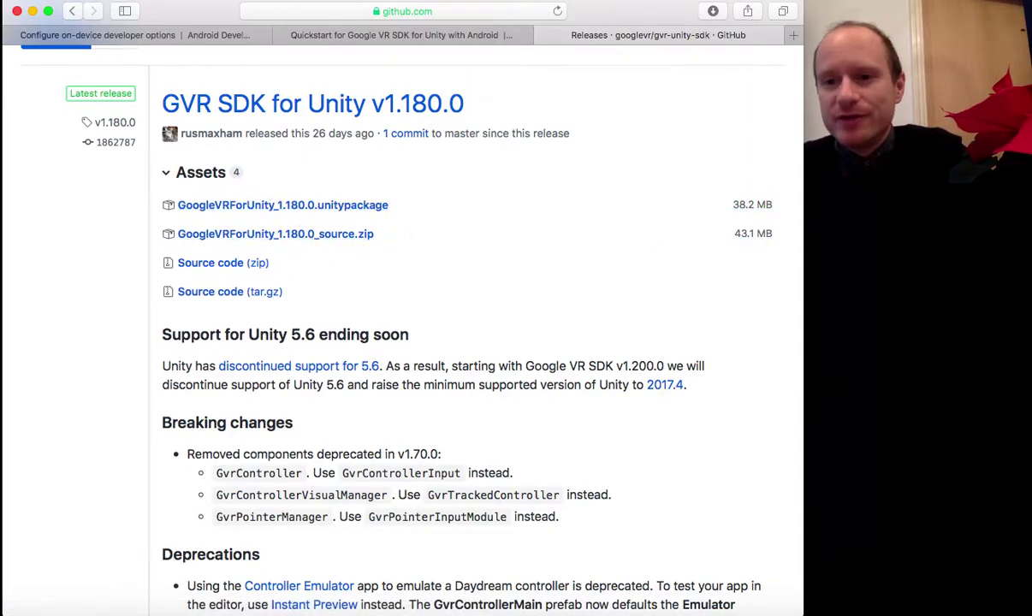
{"action": "left_click_drag", "start_coordinate": [1014, 43], "coordinate": [924, 349]}
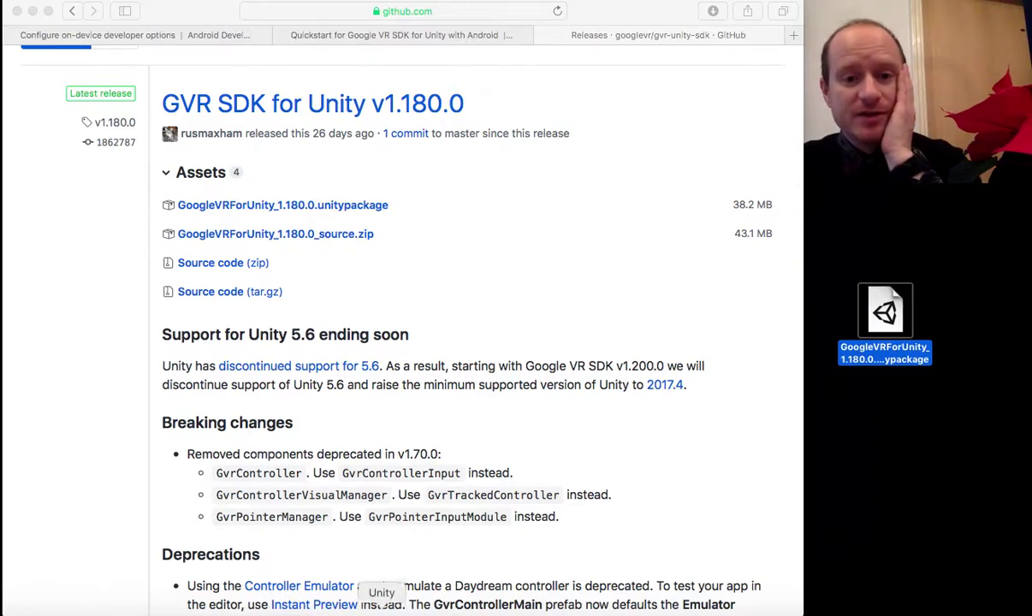
Launch Unity and name the new project VR_tut_Dec19.
{"action": "left_click", "coordinate": [368, 567]}
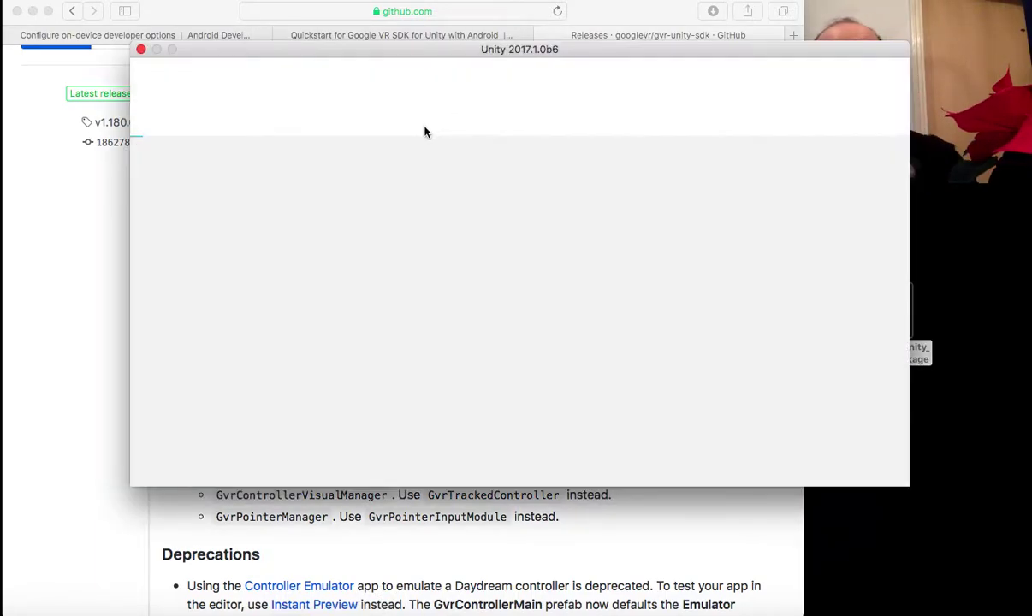
{"action": "left_click_drag", "start_coordinate": [439, 50], "coordinate": [338, 20]}
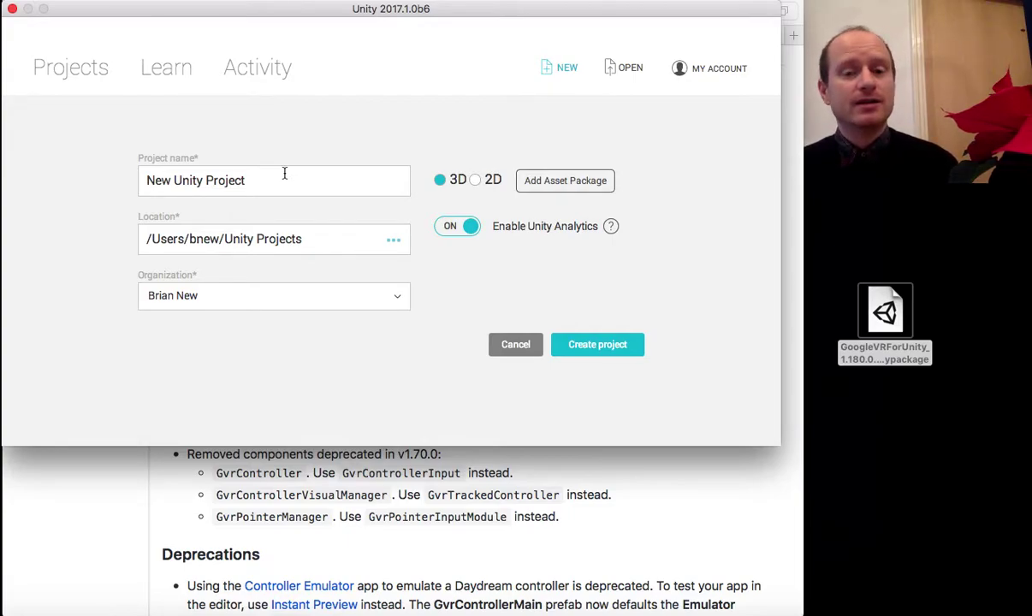
{"action": "left_click", "coordinate": [275, 178]}
{"action": "left_click_drag", "start_coordinate": [268, 185], "coordinate": [126, 184]}
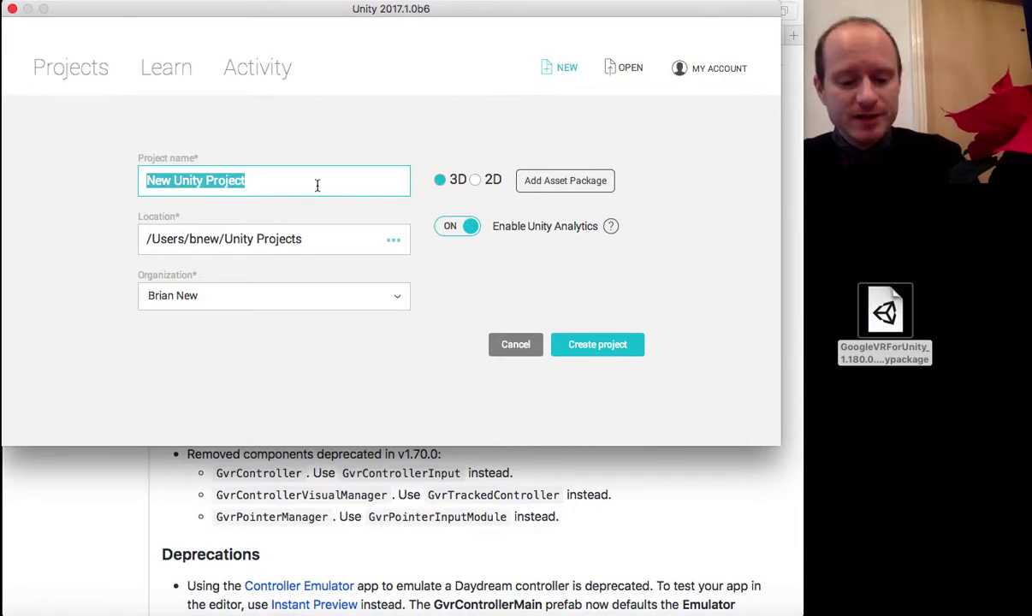
{"action": "type", "text": "VR_tut_De"}
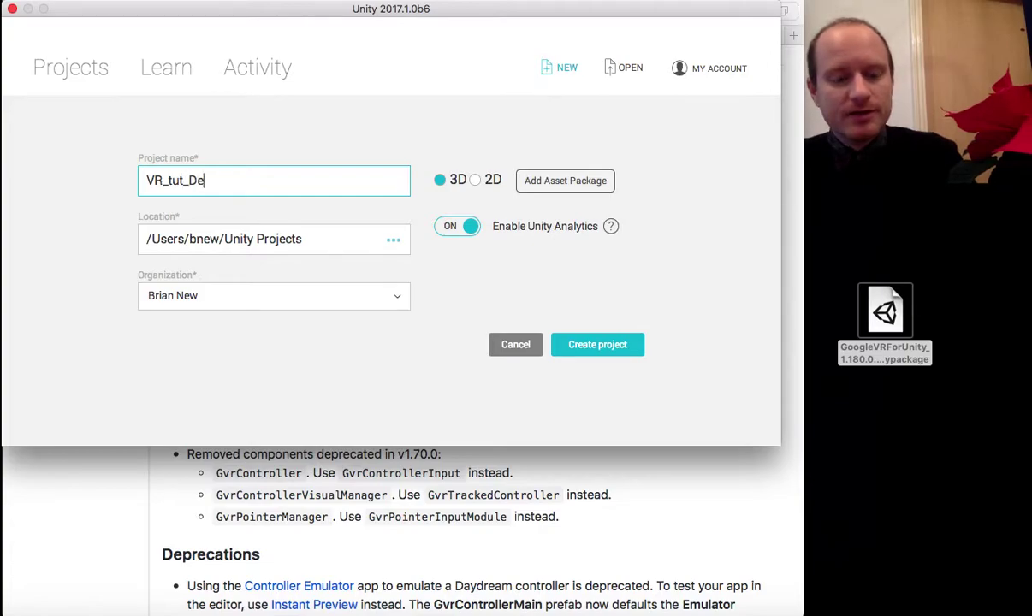
{"action": "type", "text": "c19"}
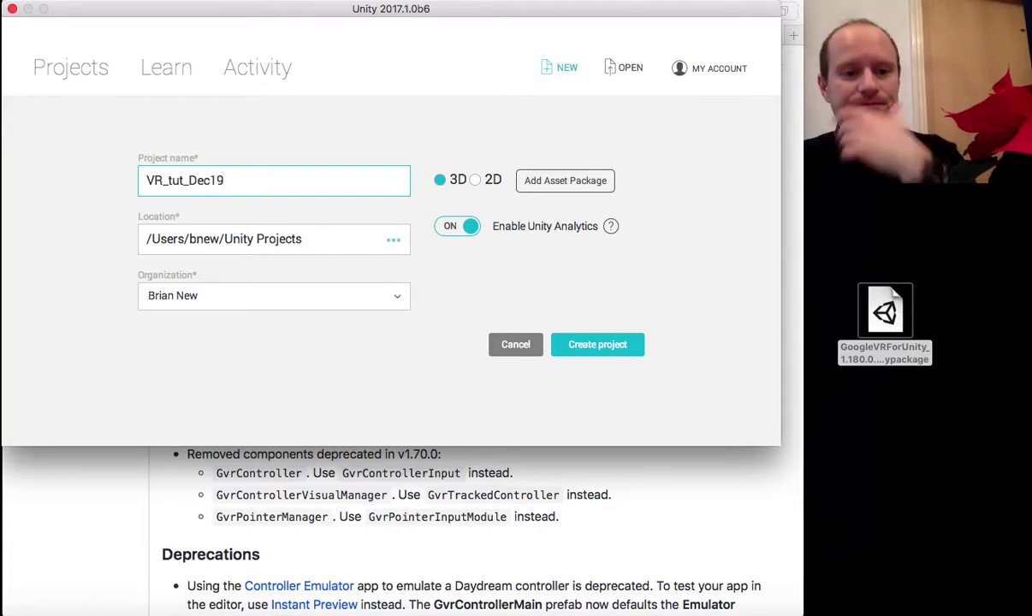
Set the project location to Documents/video tutorials and create the project.
{"action": "left_click", "coordinate": [393, 243]}
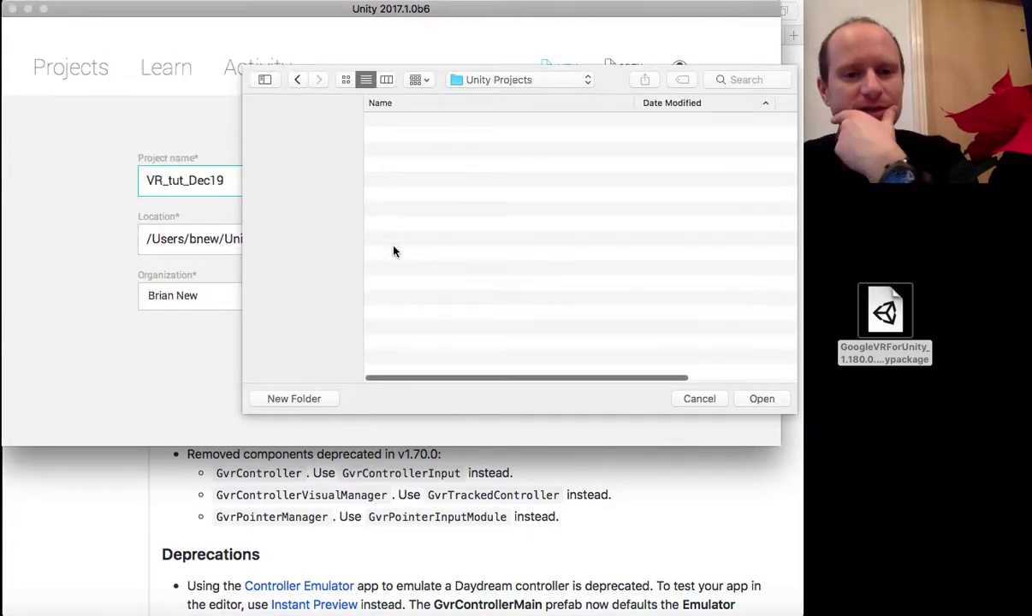
{"action": "left_click", "coordinate": [373, 122]}
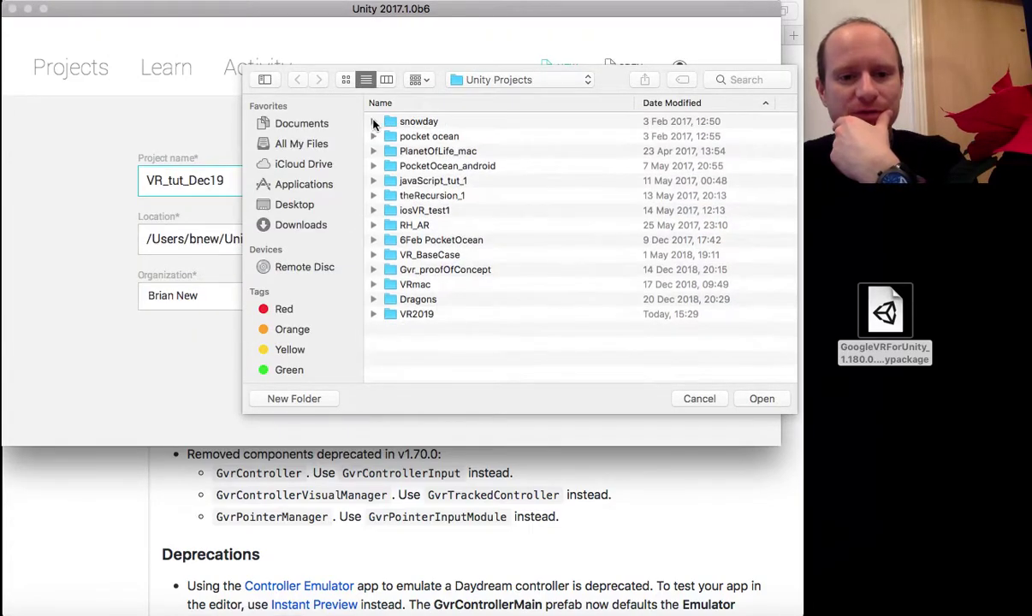
{"action": "left_click", "coordinate": [527, 78]}
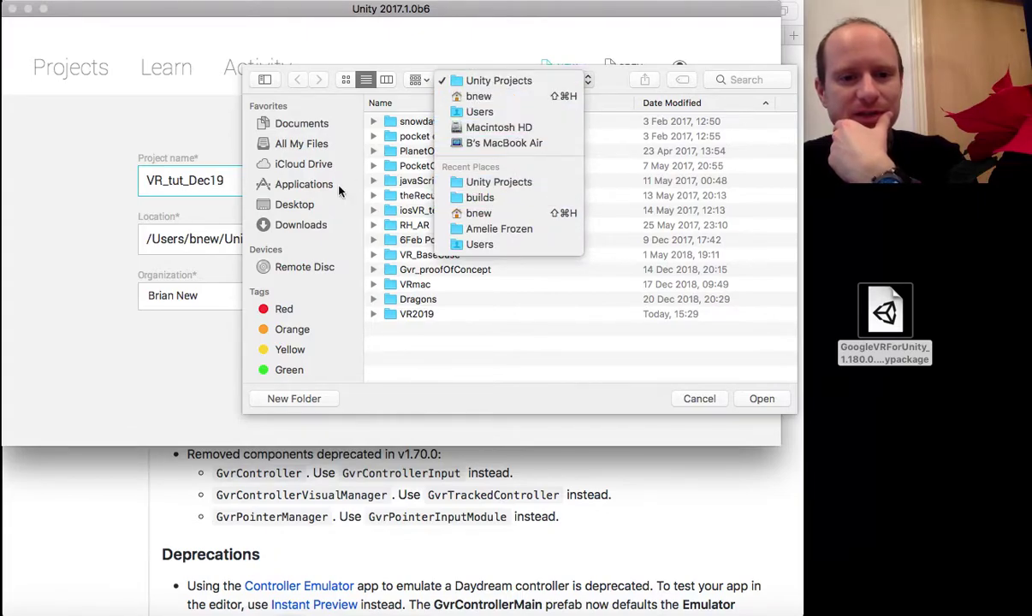
{"action": "left_click", "coordinate": [315, 125]}
{"action": "left_click", "coordinate": [315, 125]}
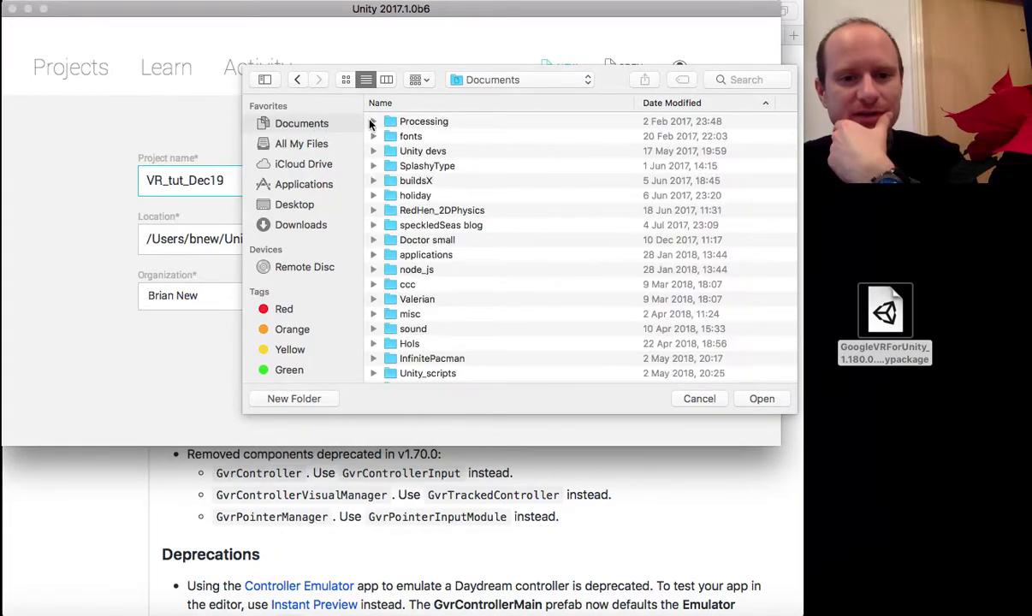
{"action": "scroll", "coordinate": [437, 260], "scroll_direction": "down", "scroll_amount": 5}
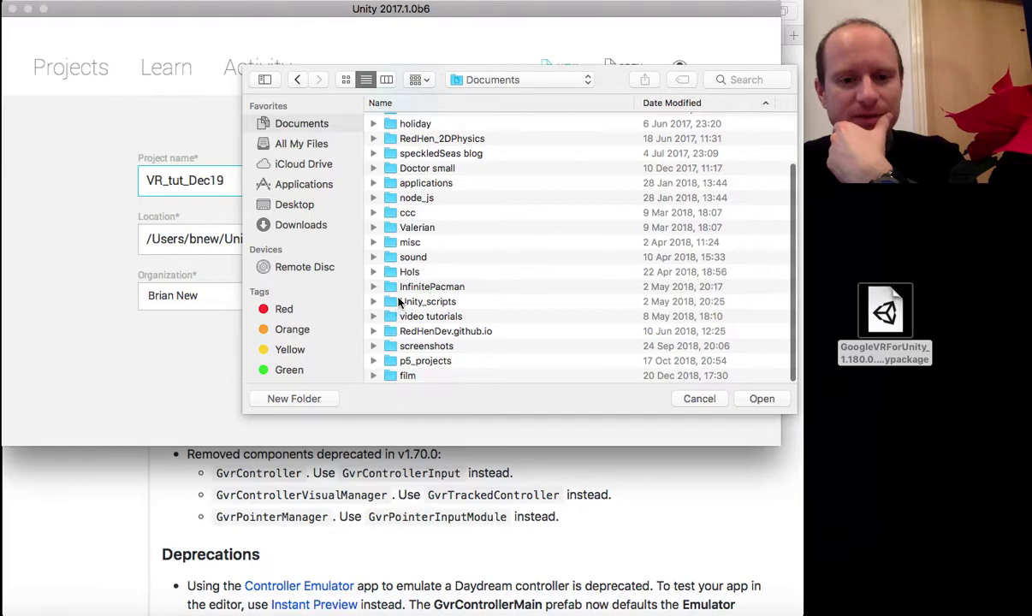
{"action": "left_click", "coordinate": [378, 317]}
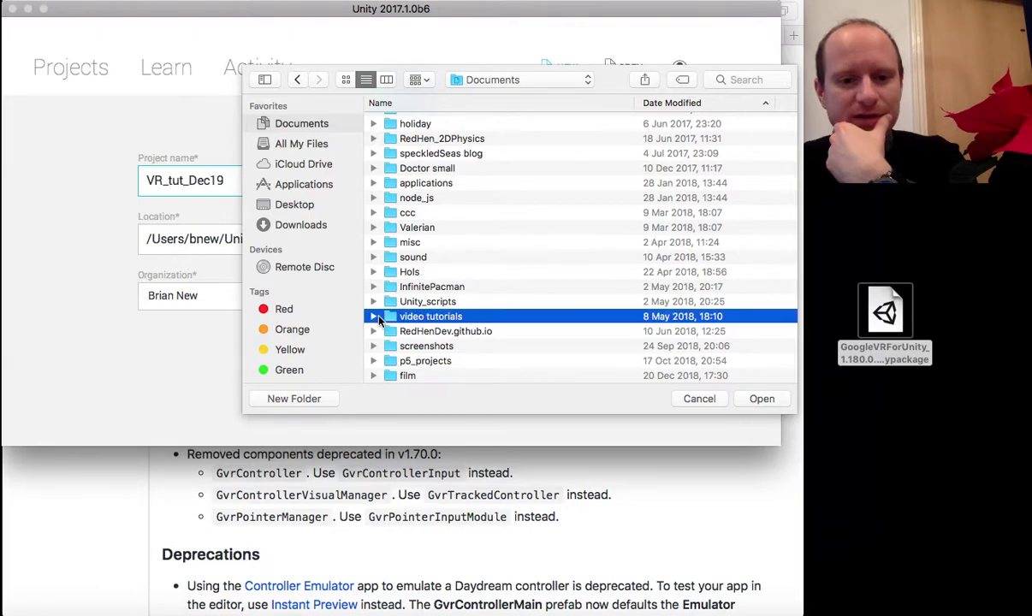
{"action": "left_click", "coordinate": [376, 317]}
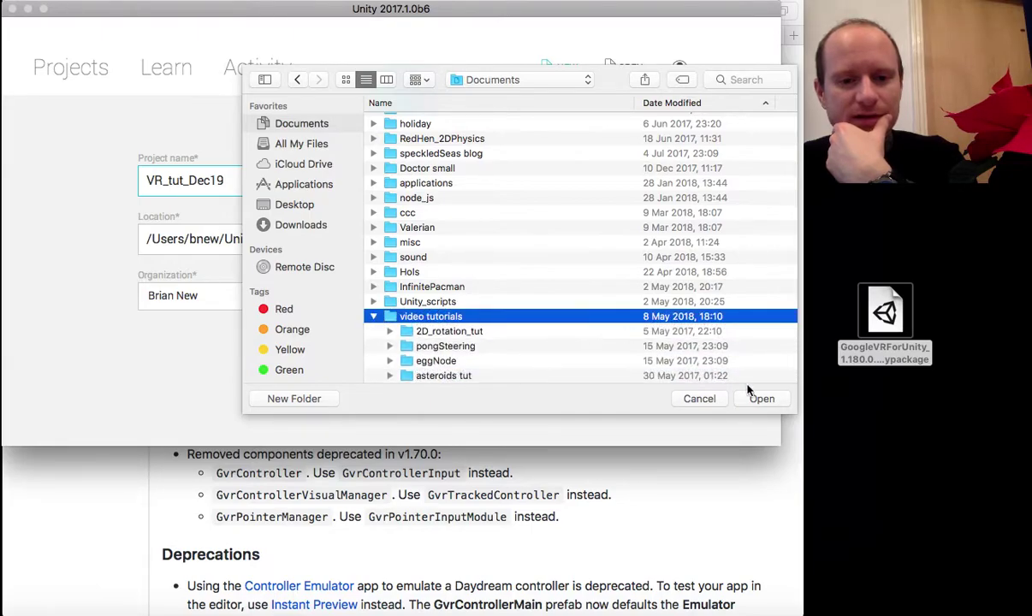
{"action": "left_click", "coordinate": [761, 399]}
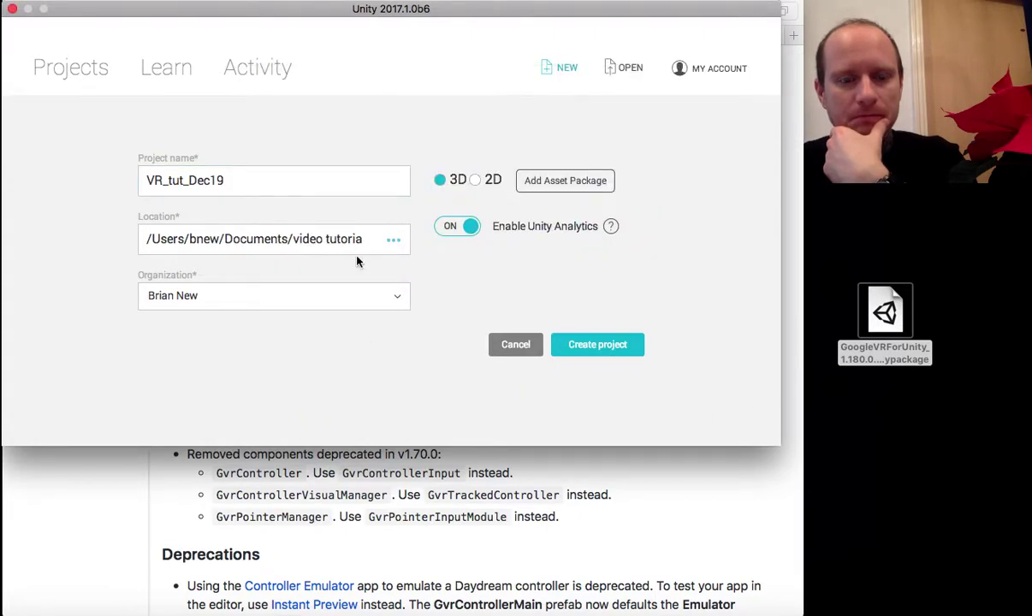
{"action": "left_click", "coordinate": [612, 355]}
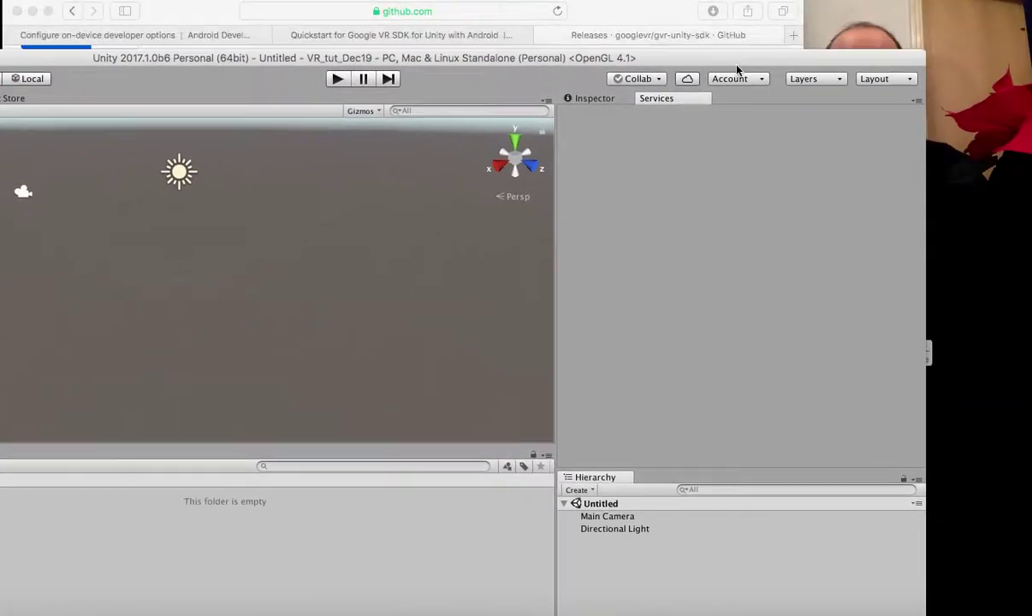
Narrow and reposition the Unity editor window, and show the Inspector instead of Services.
{"action": "left_click_drag", "start_coordinate": [772, 182], "coordinate": [685, 183]}
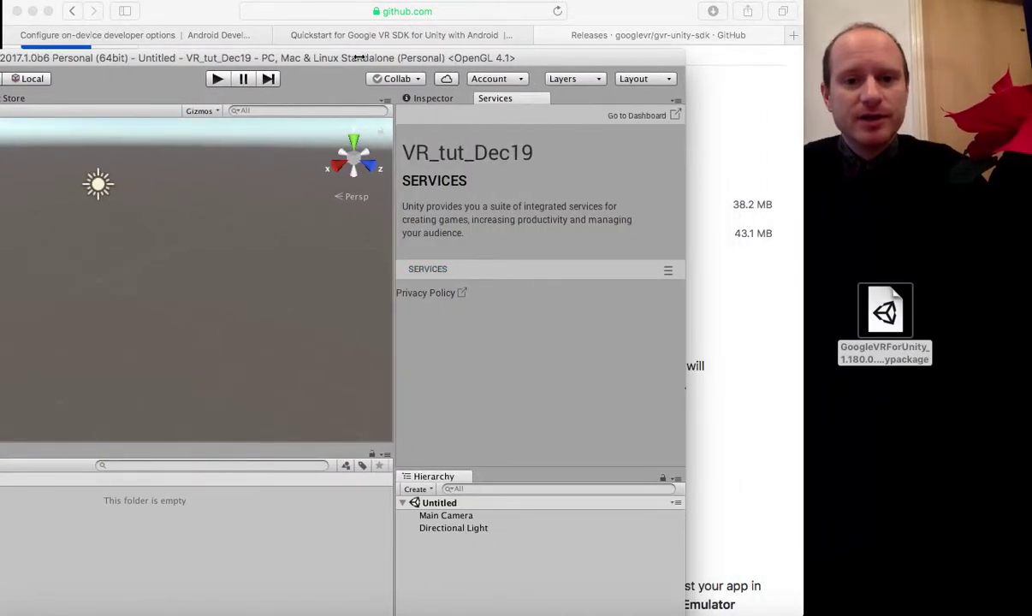
{"action": "left_click_drag", "start_coordinate": [360, 57], "coordinate": [559, 14]}
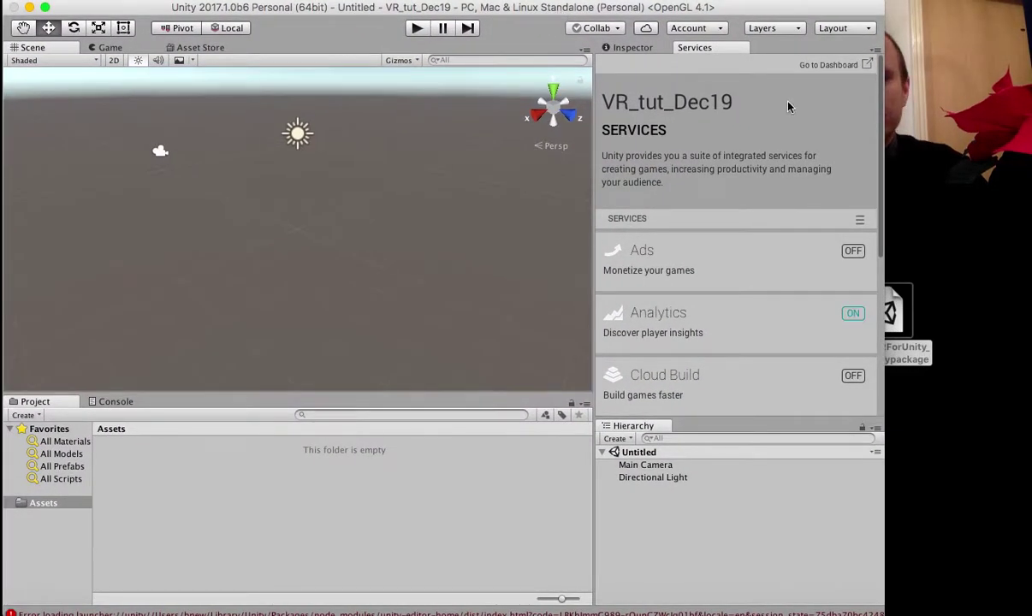
{"action": "left_click_drag", "start_coordinate": [838, 155], "coordinate": [806, 142]}
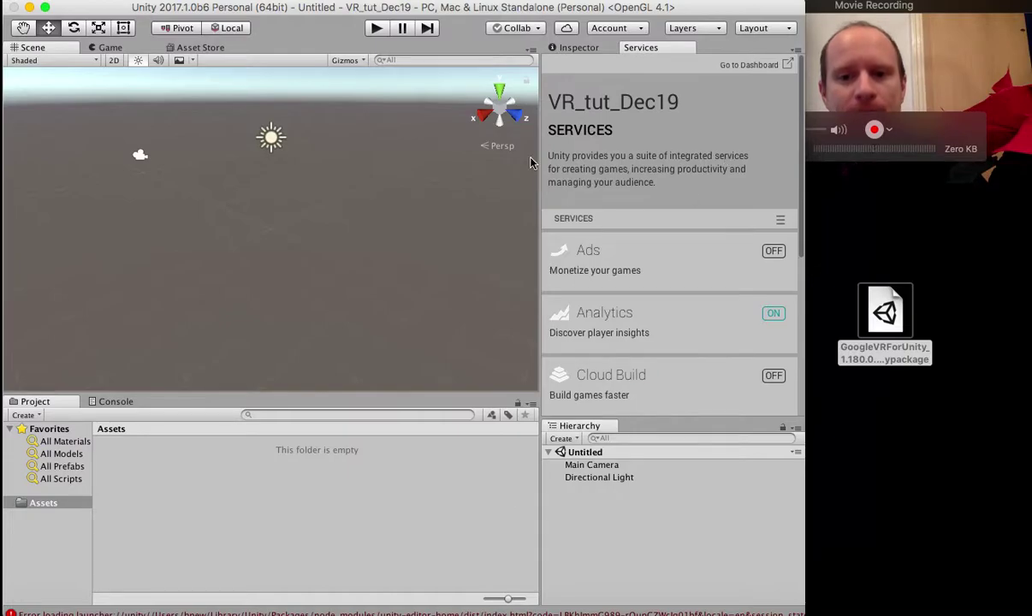
{"action": "left_click", "coordinate": [872, 6]}
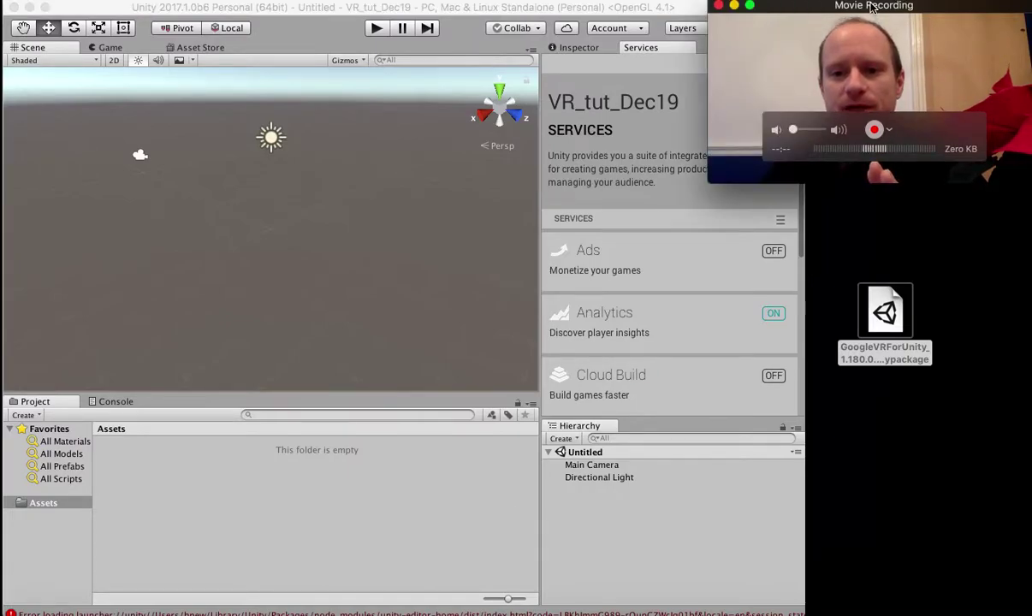
{"action": "left_click", "coordinate": [570, 23]}
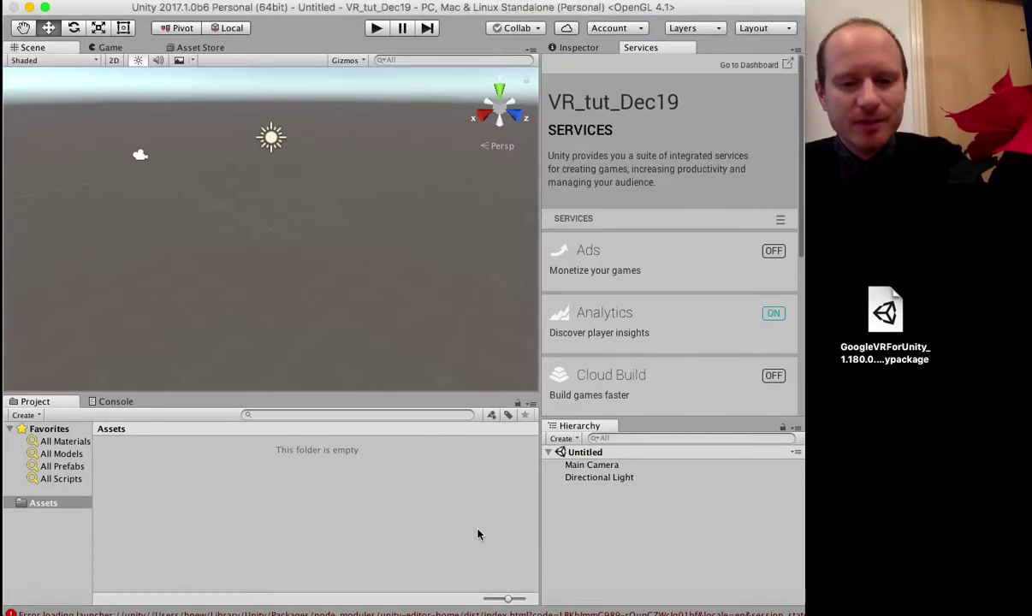
{"action": "left_click", "coordinate": [570, 49]}
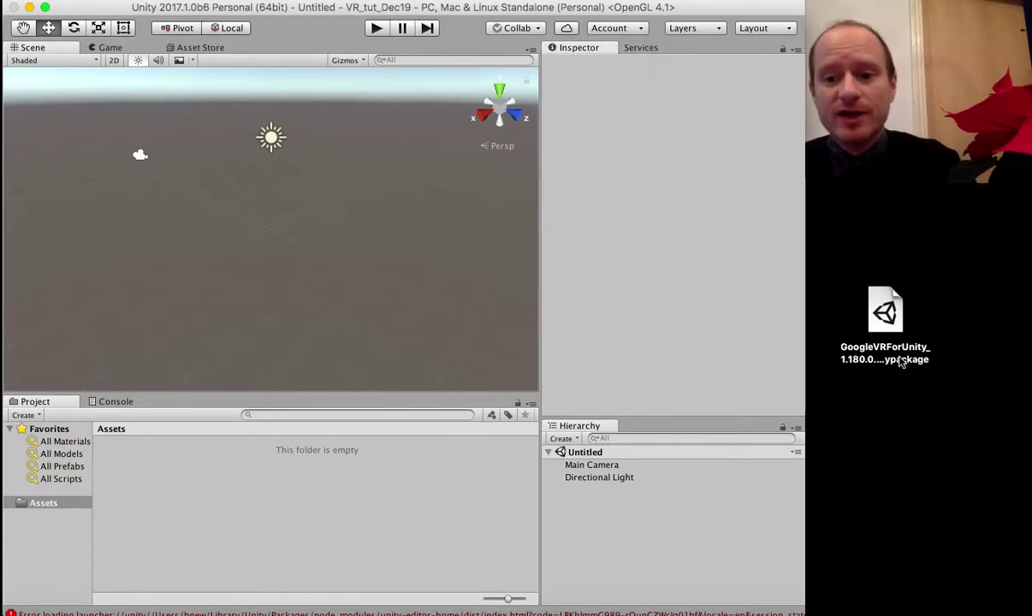
Drag GoogleVRForUnity_1.180.0.unitypackage into Assets and import all its contents.
{"action": "left_click_drag", "start_coordinate": [894, 323], "coordinate": [288, 501]}
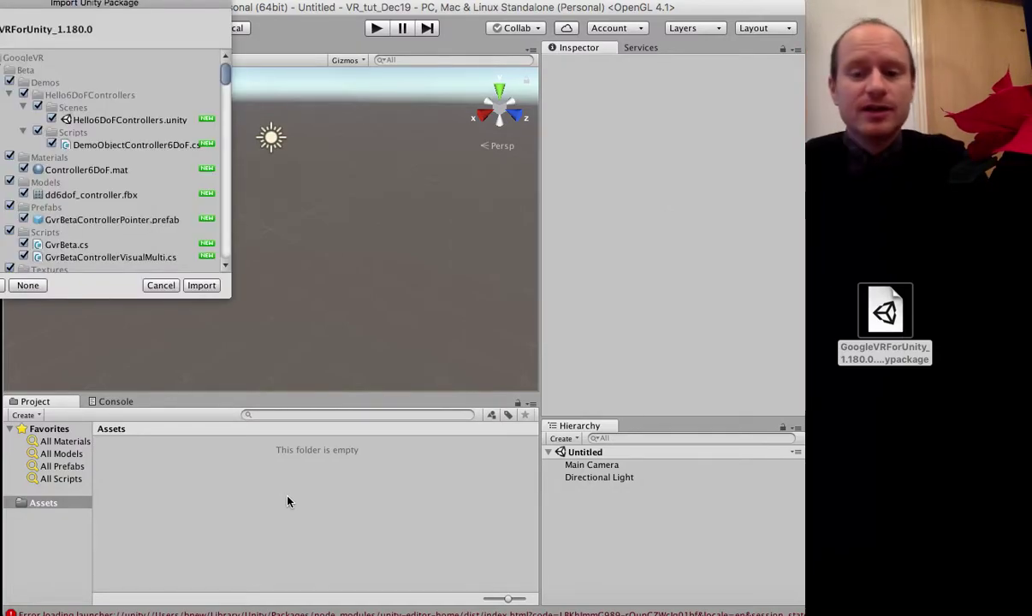
{"action": "left_click_drag", "start_coordinate": [54, 11], "coordinate": [171, 91]}
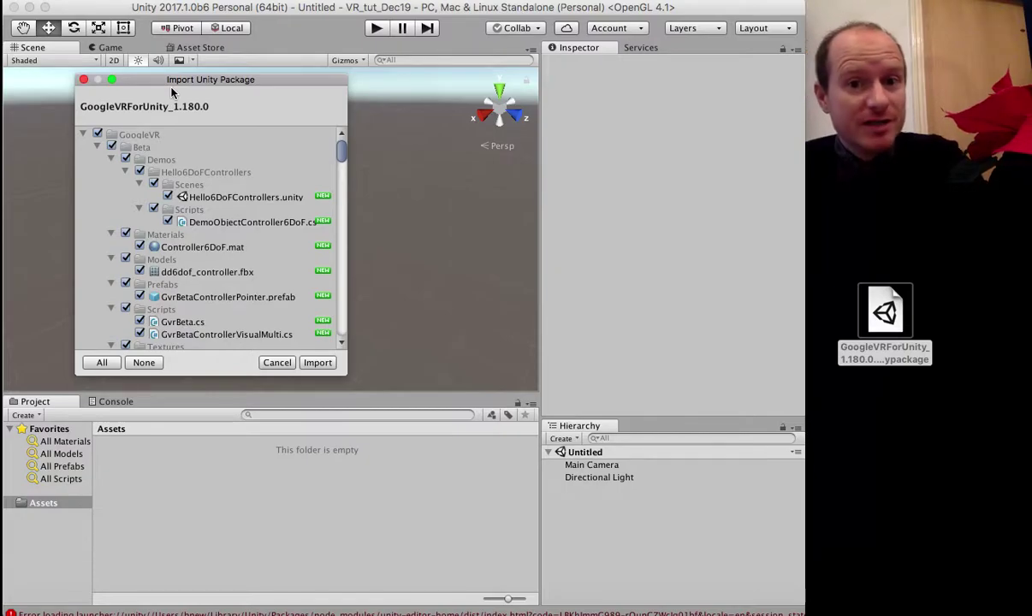
{"action": "left_click", "coordinate": [313, 363]}
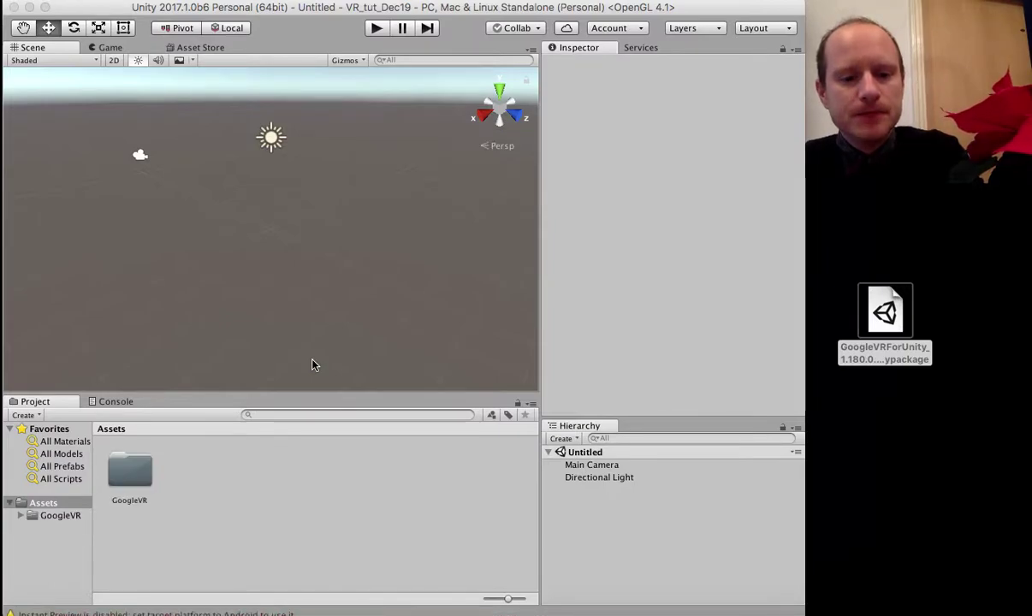
Navigate to Assets > GoogleVR > Demos in the Project panel.
{"action": "left_click", "coordinate": [143, 478]}
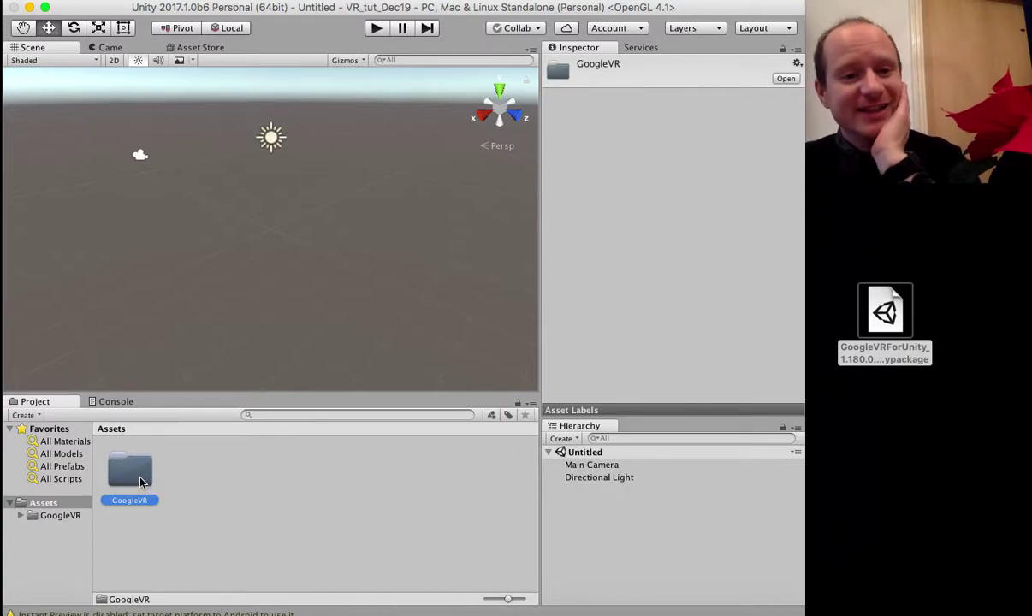
{"action": "double_click", "coordinate": [133, 471]}
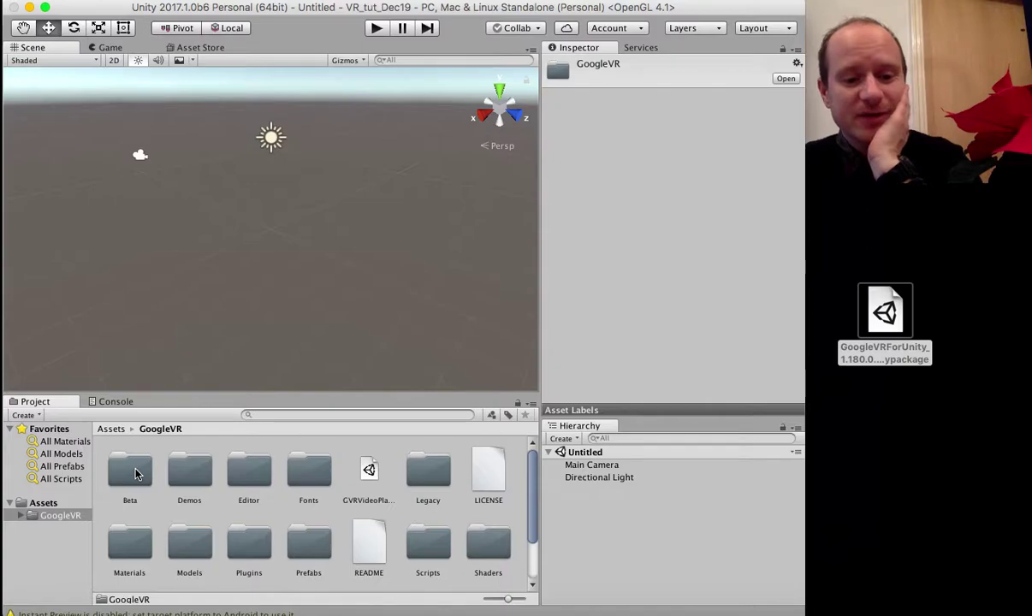
{"action": "scroll", "coordinate": [338, 517], "scroll_direction": "down", "scroll_amount": 2}
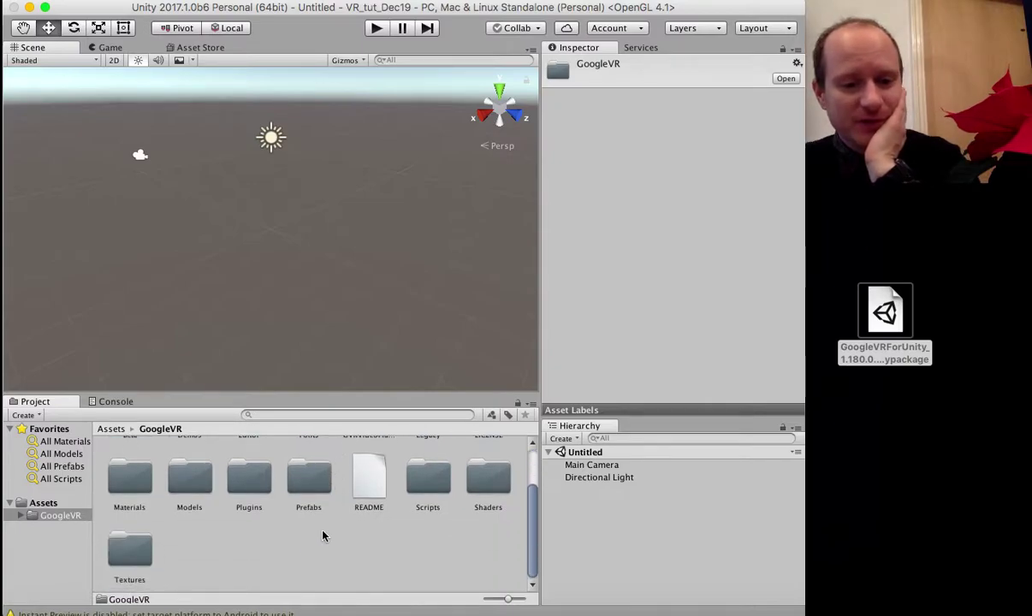
{"action": "scroll", "coordinate": [300, 548], "scroll_direction": "up", "scroll_amount": 2}
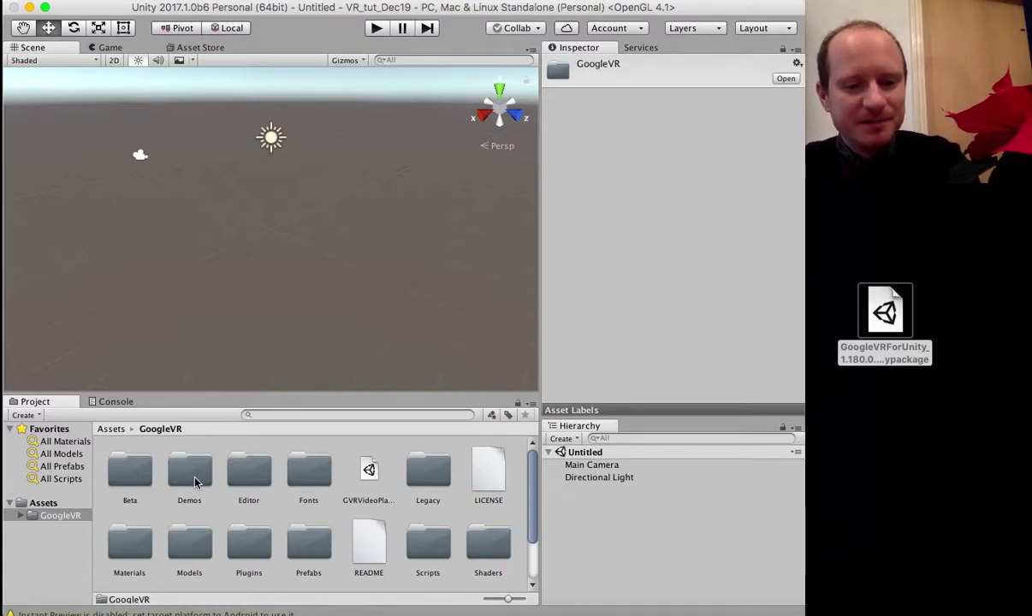
{"action": "left_click", "coordinate": [352, 454]}
{"action": "left_click", "coordinate": [190, 476]}
{"action": "double_click", "coordinate": [190, 476]}
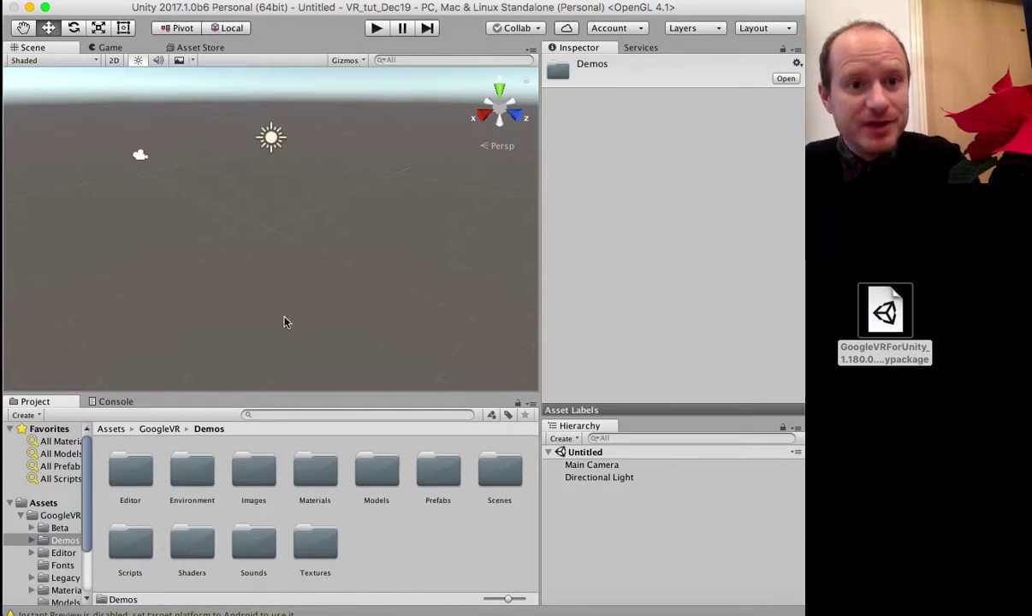
{"action": "left_click", "coordinate": [110, 429]}
{"action": "left_click", "coordinate": [130, 467]}
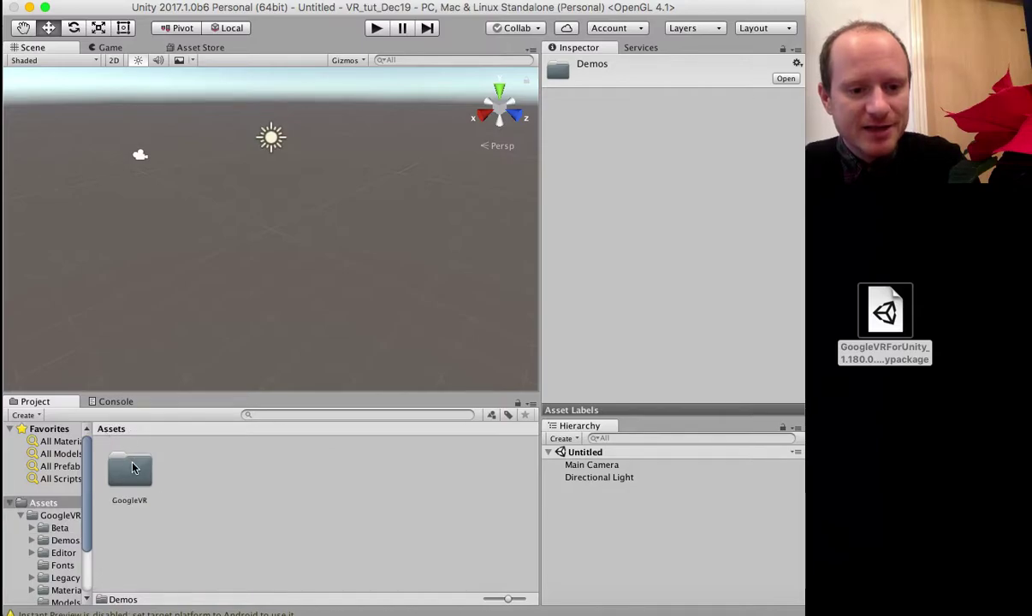
{"action": "double_click", "coordinate": [132, 467]}
{"action": "double_click", "coordinate": [197, 475]}
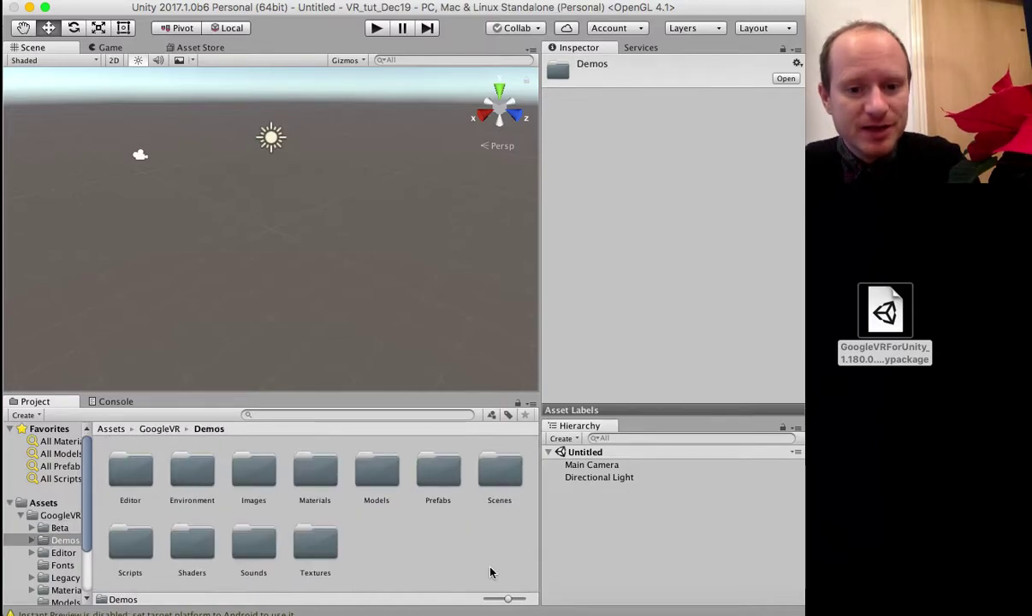
Open the Demos Scenes folder and load the HelloVR scene.
{"action": "double_click", "coordinate": [500, 473]}
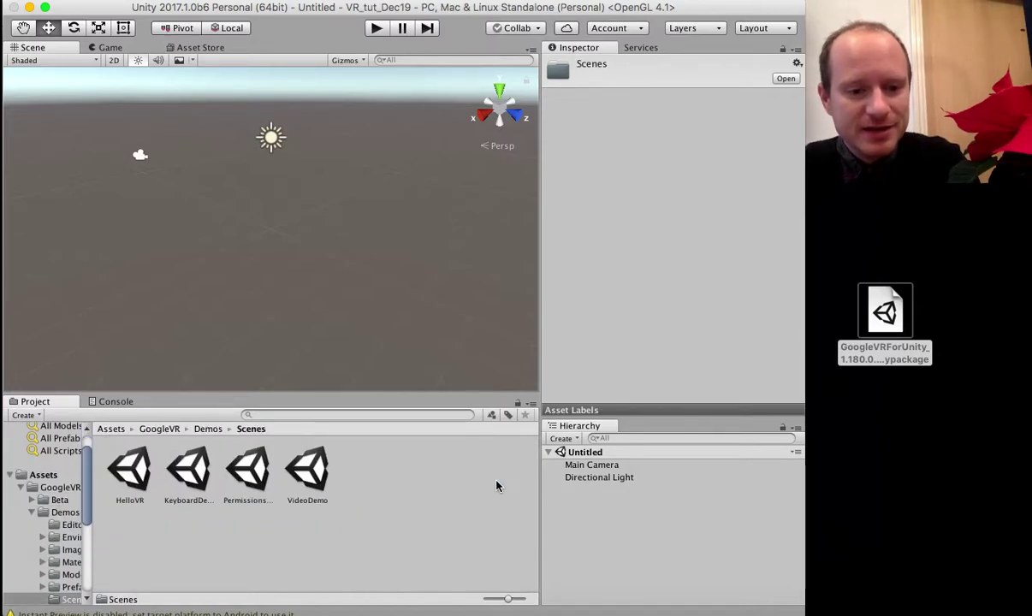
{"action": "left_click", "coordinate": [289, 452]}
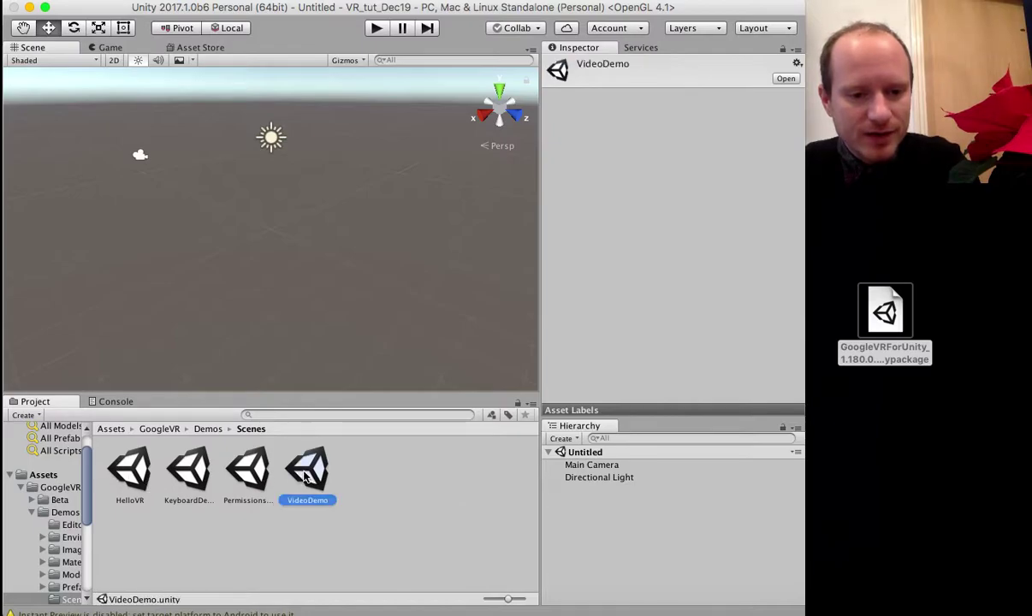
{"action": "left_click", "coordinate": [127, 469]}
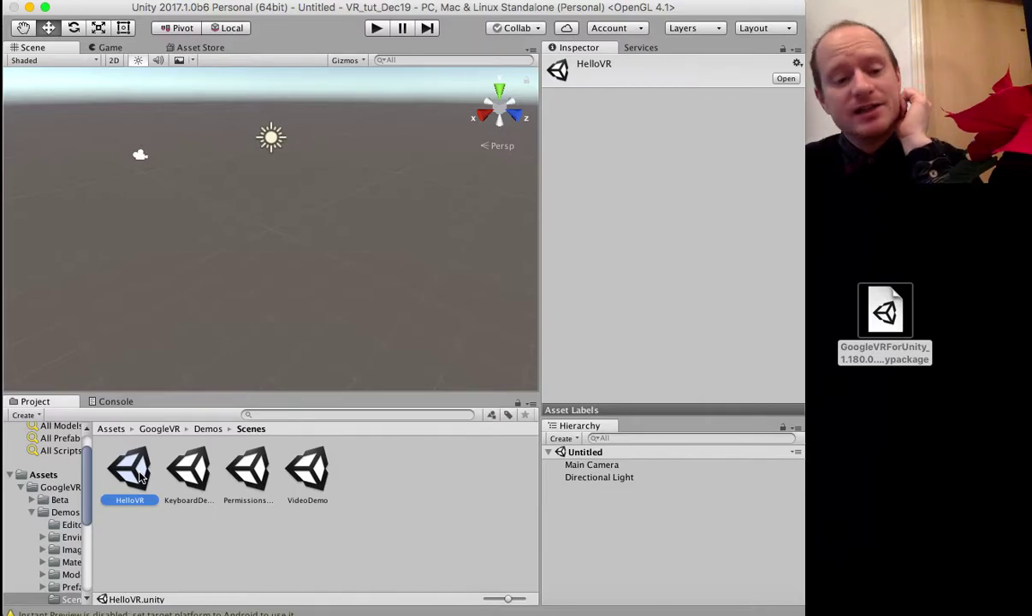
{"action": "double_click", "coordinate": [137, 473]}
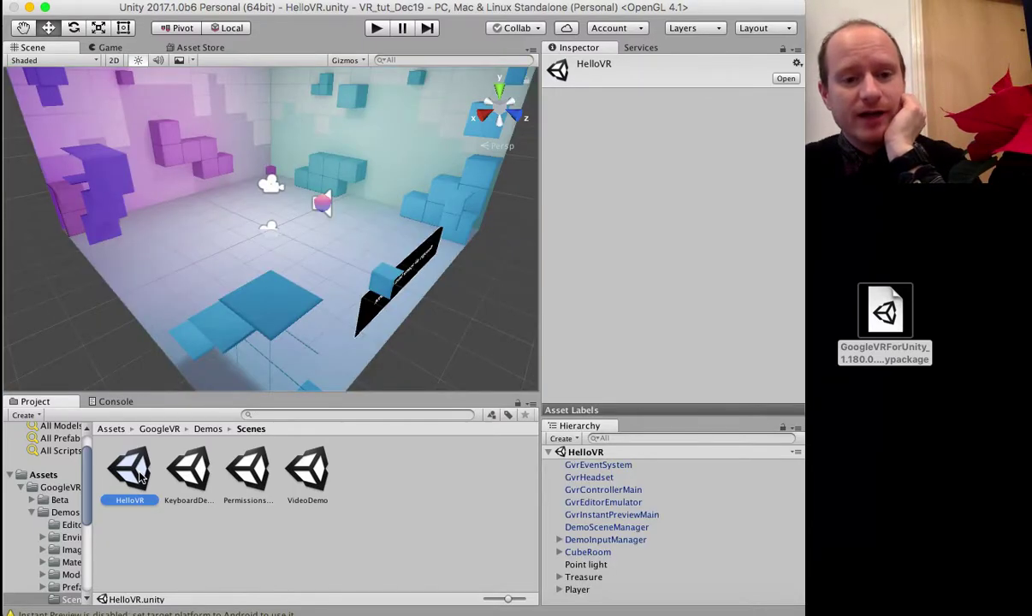
{"action": "left_click", "coordinate": [375, 28]}
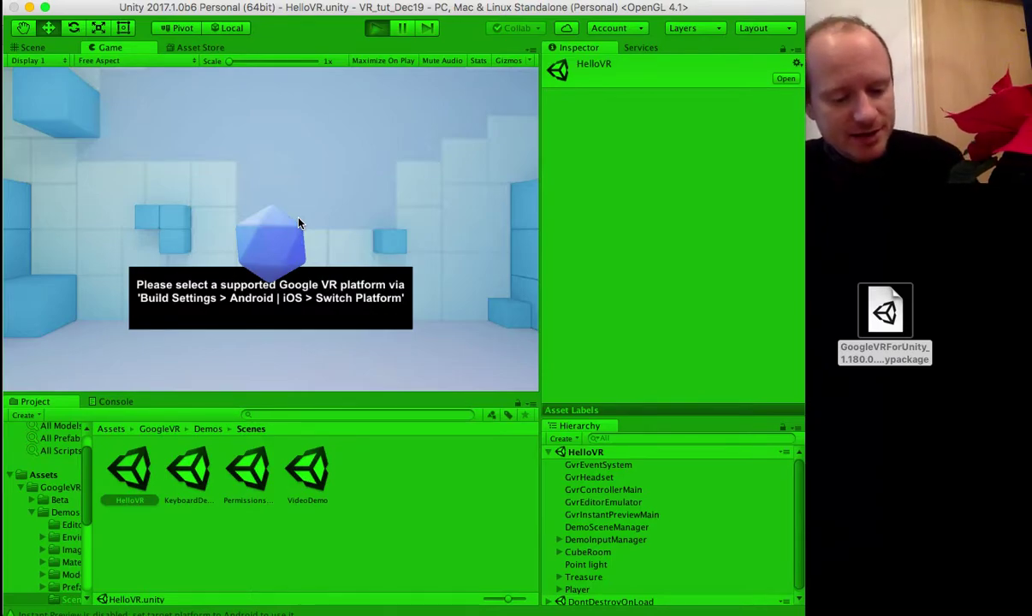
{"action": "left_click_drag", "start_coordinate": [298, 223], "coordinate": [270, 207], "text": "alt"}
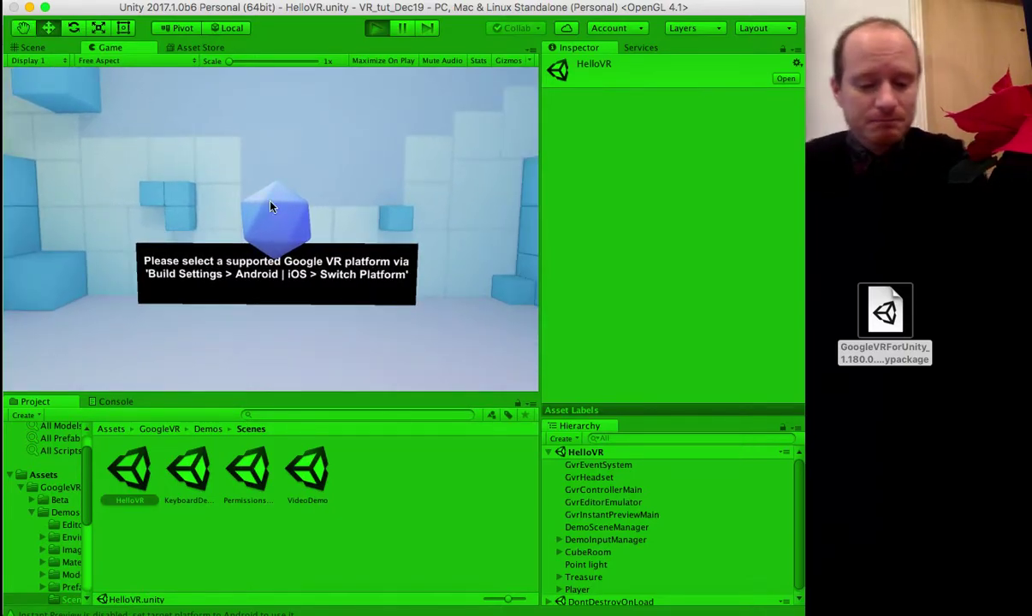
{"action": "mouse_move", "coordinate": [269, 207]}
{"action": "left_mouse_down", "text": "alt"}
{"action": "mouse_move", "coordinate": [239, 212]}
{"action": "mouse_move", "coordinate": [254, 211]}
{"action": "left_mouse_up", "text": "alt"}
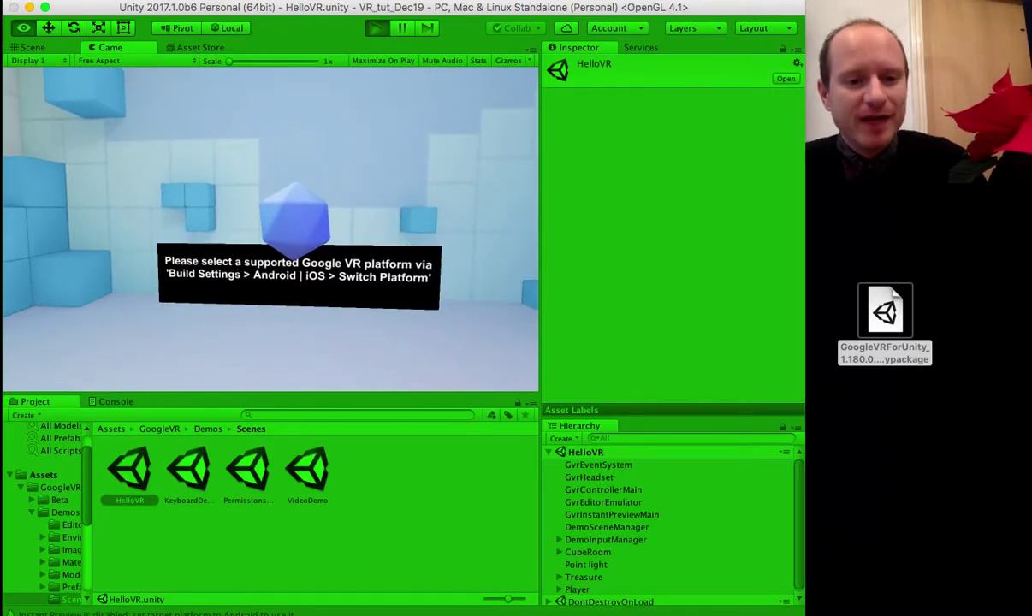
{"action": "left_click_drag", "start_coordinate": [354, 92], "coordinate": [379, 22], "text": "alt"}
{"action": "left_click", "coordinate": [377, 28]}
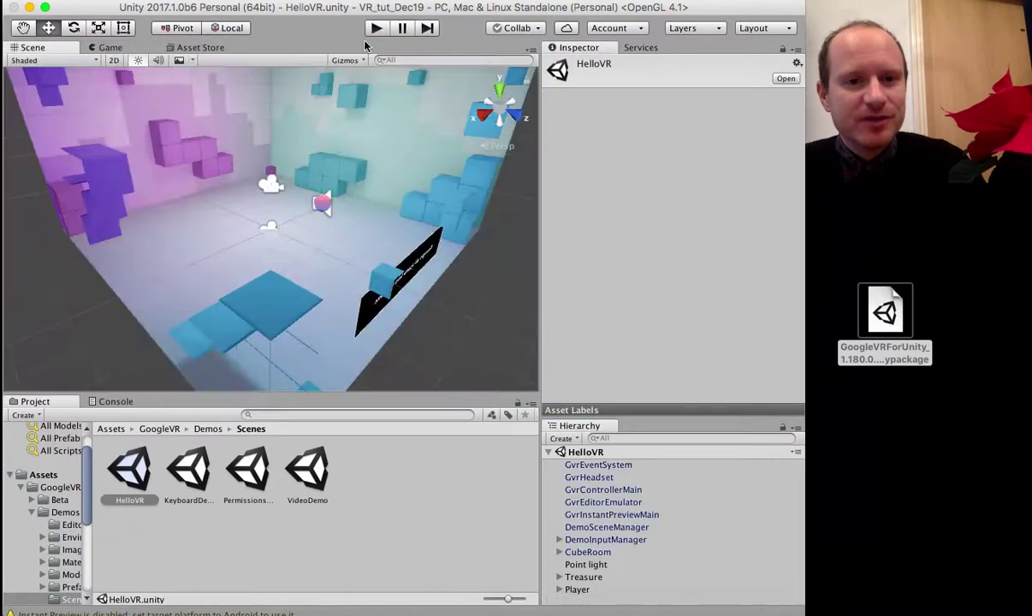
Open Build Settings and select Android as the target platform.
{"action": "left_click", "coordinate": [59, 2]}
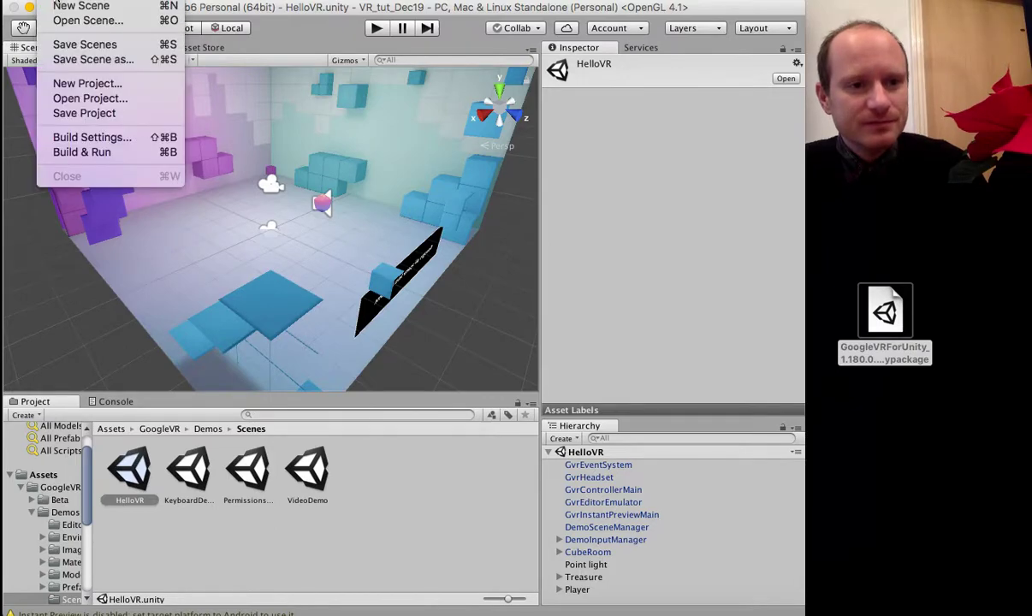
{"action": "left_click", "coordinate": [70, 138]}
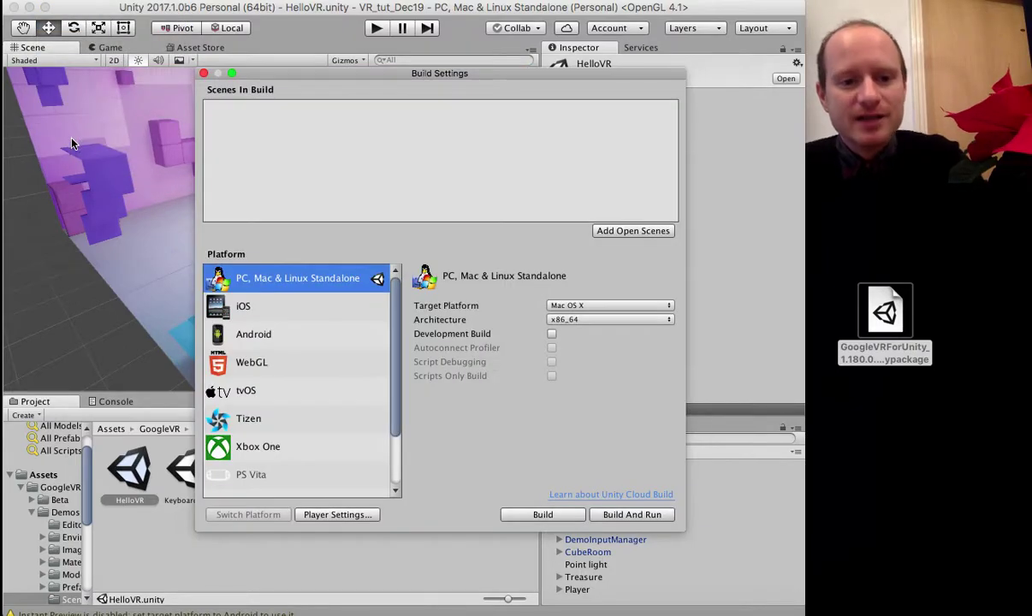
{"action": "left_click", "coordinate": [244, 326]}
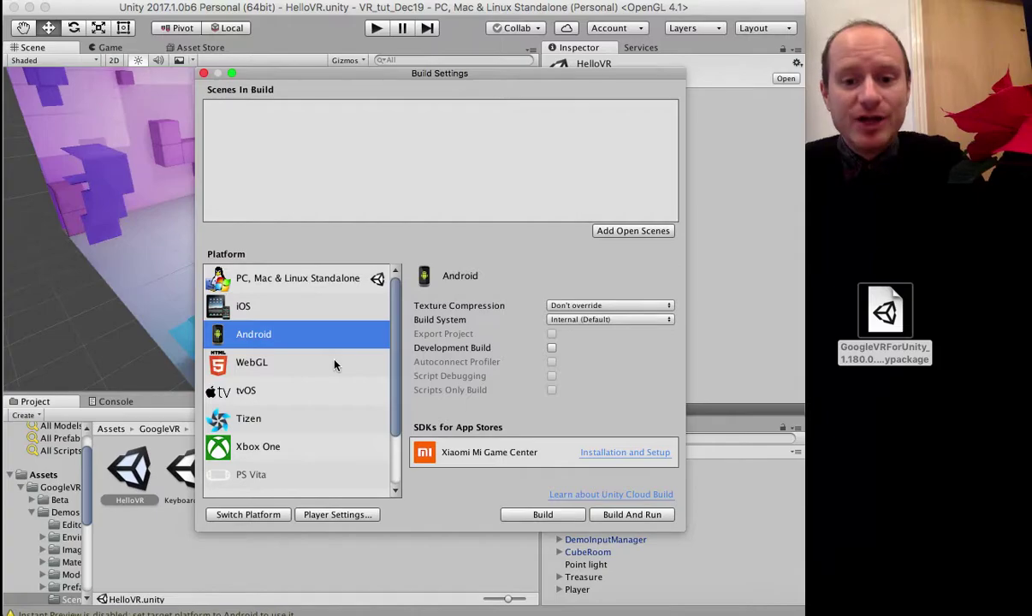
{"action": "left_click_drag", "start_coordinate": [402, 77], "coordinate": [313, 85]}
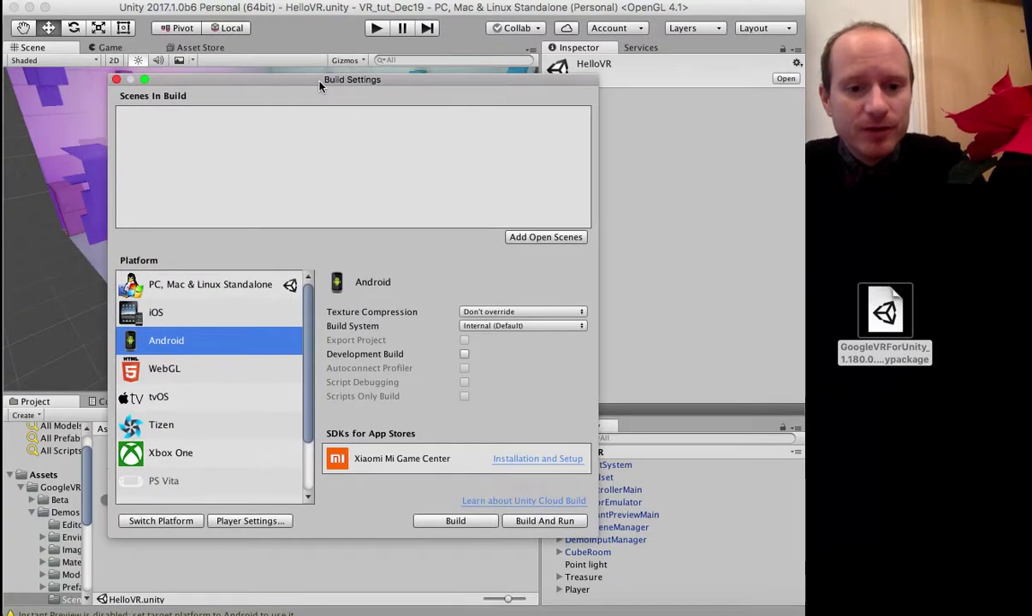
Set Texture Compression to ETC2 (GLES 3.0), keeping the Internal build system.
{"action": "left_click", "coordinate": [499, 313]}
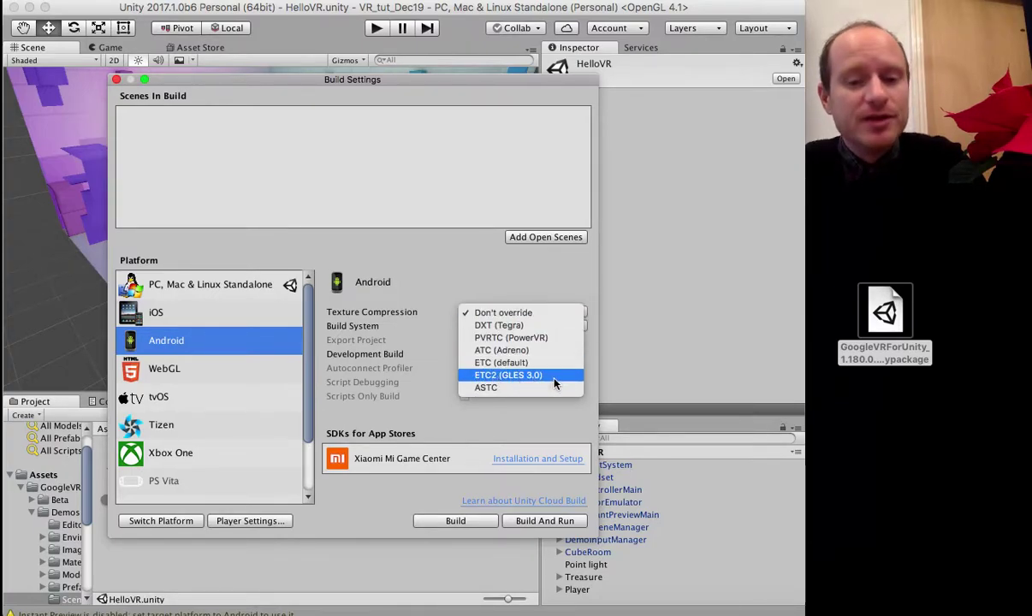
{"action": "left_click", "coordinate": [555, 377]}
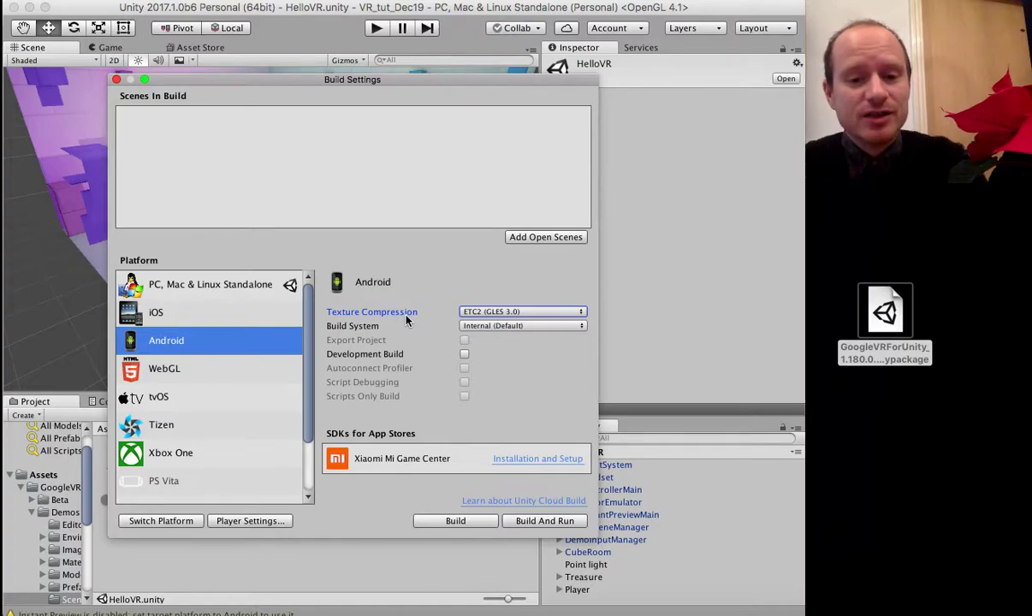
{"action": "left_click", "coordinate": [504, 327]}
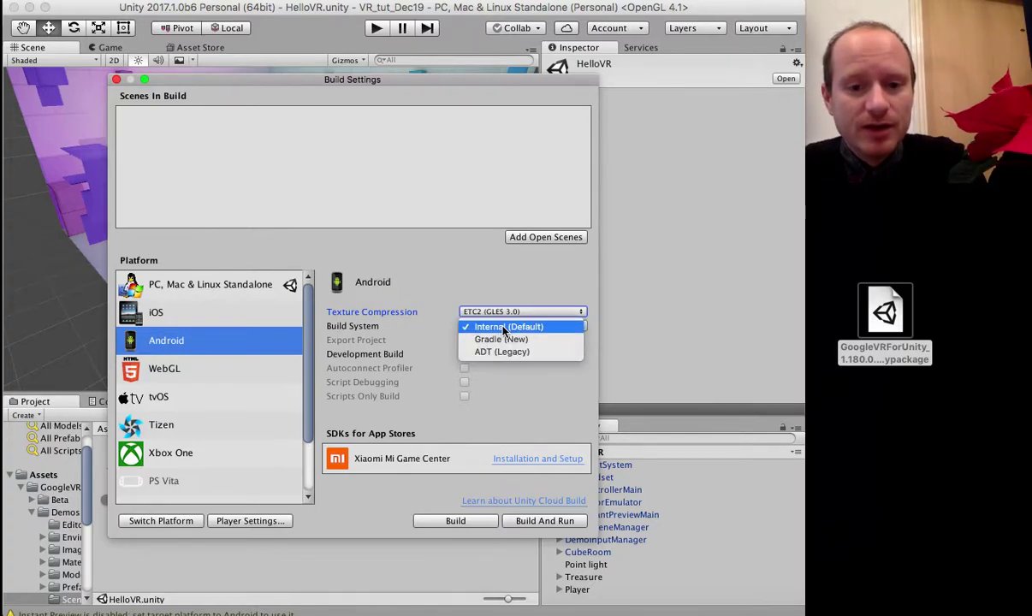
{"action": "left_click", "coordinate": [504, 328]}
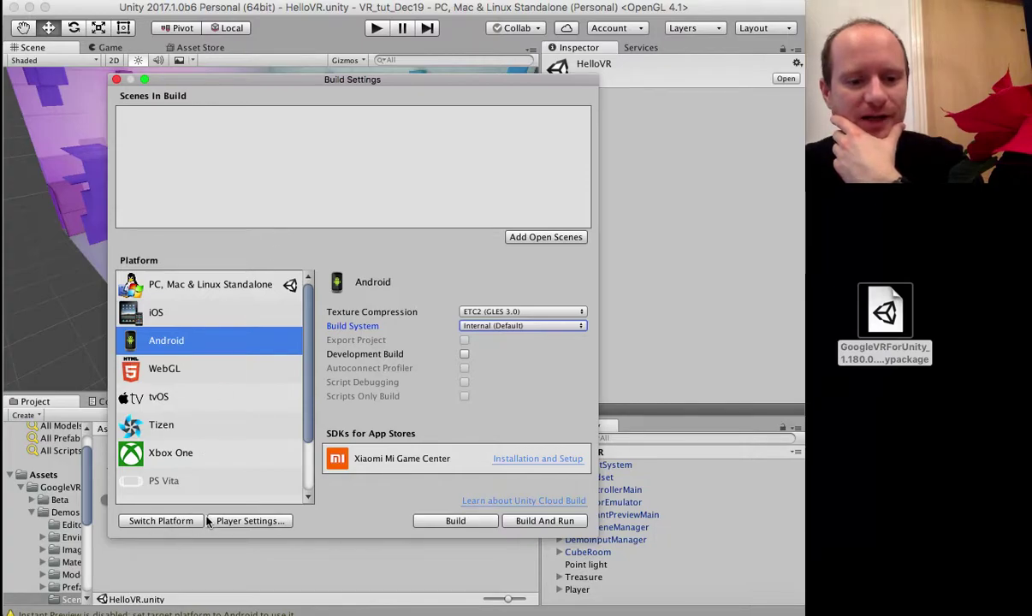
Switch the project's build platform to Android and close Build Settings.
{"action": "left_click", "coordinate": [179, 520]}
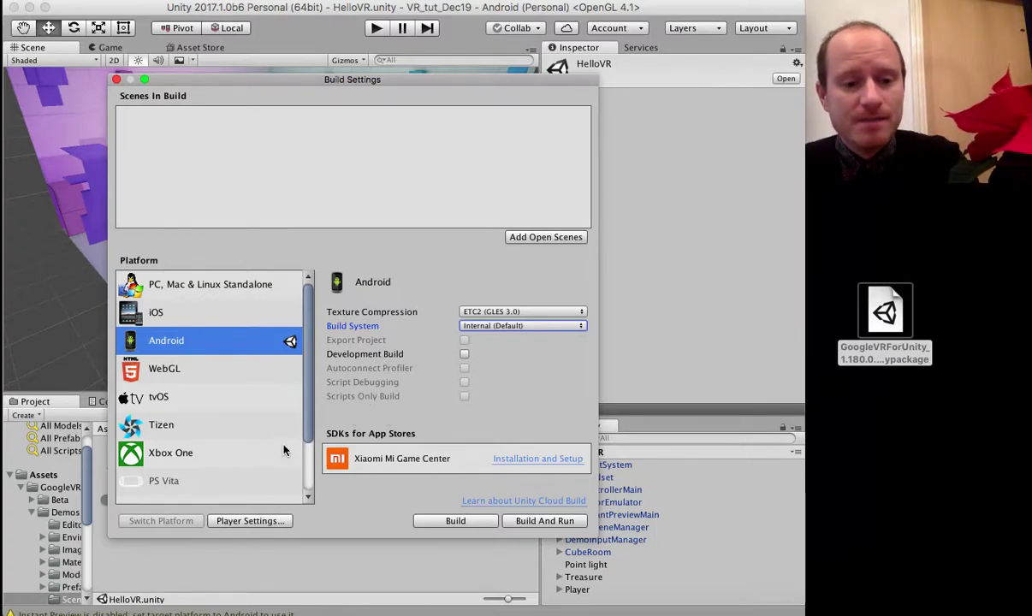
{"action": "left_click", "coordinate": [116, 79]}
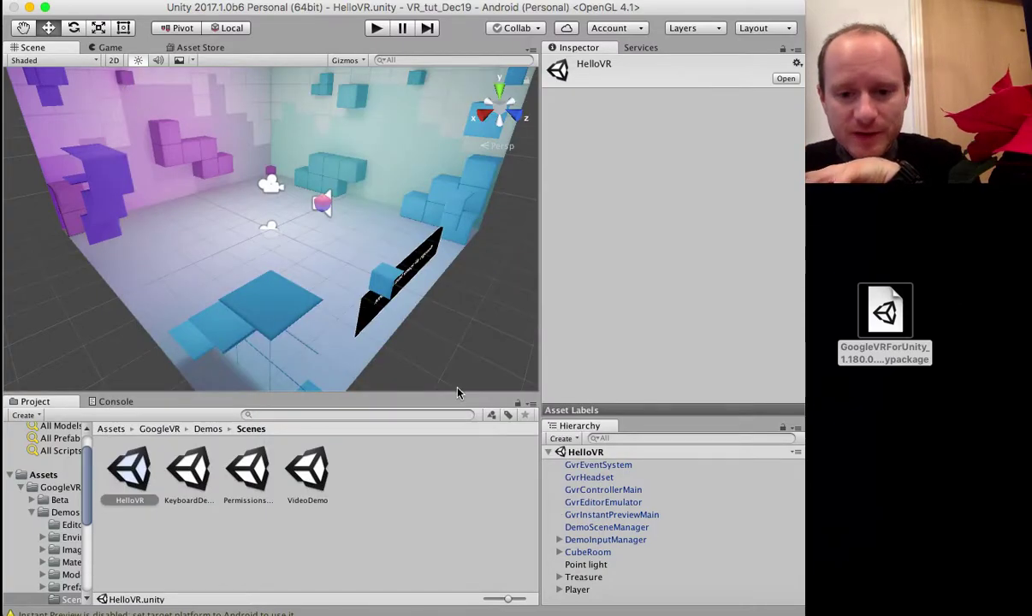
Inspect DemoInputManager and Player, then return the Project panel to the top-level Assets folder.
{"action": "left_click", "coordinate": [581, 540]}
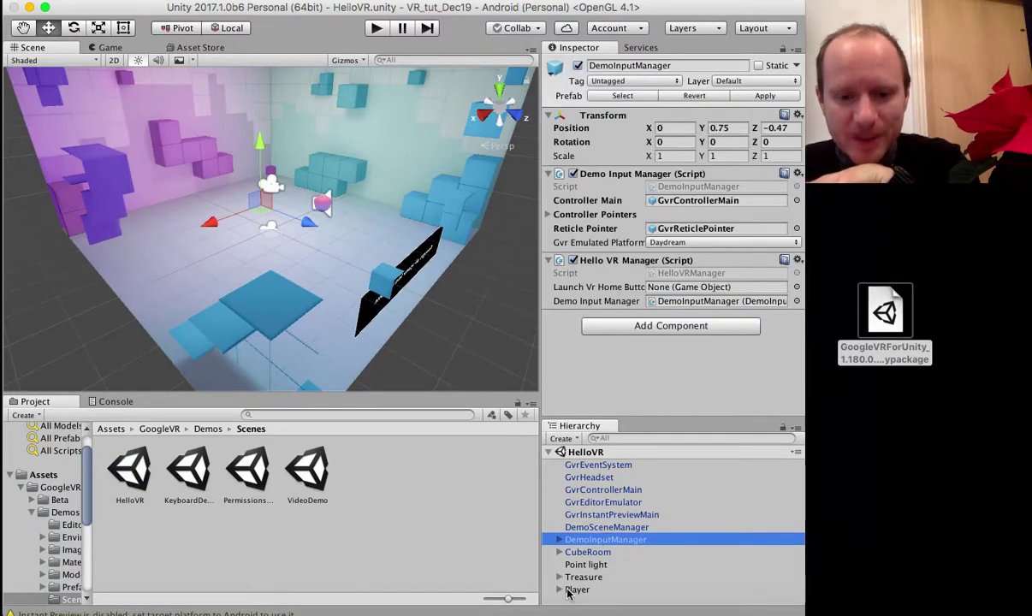
{"action": "left_click", "coordinate": [570, 591]}
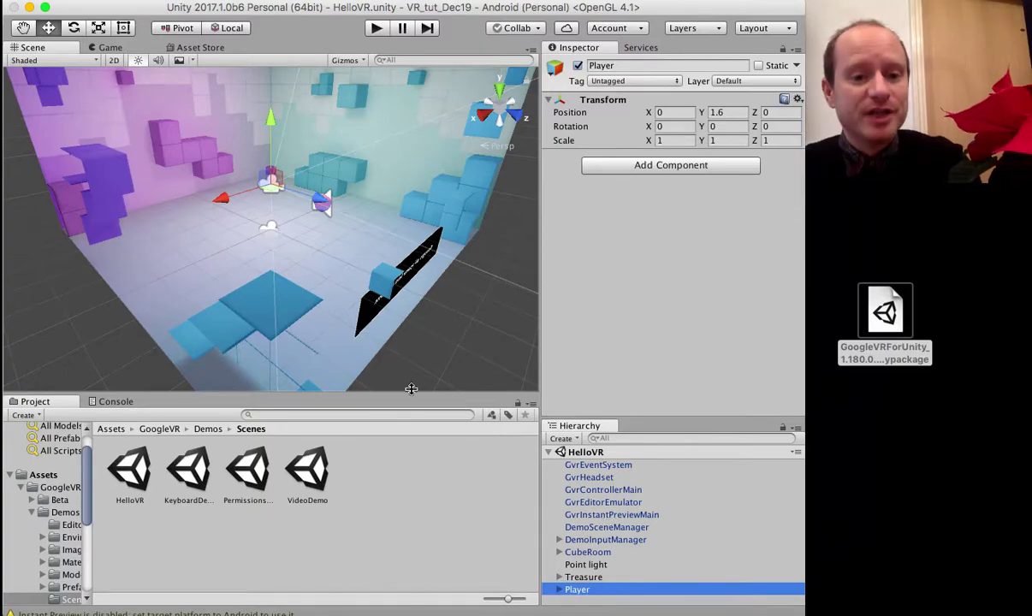
{"action": "left_click", "coordinate": [110, 429]}
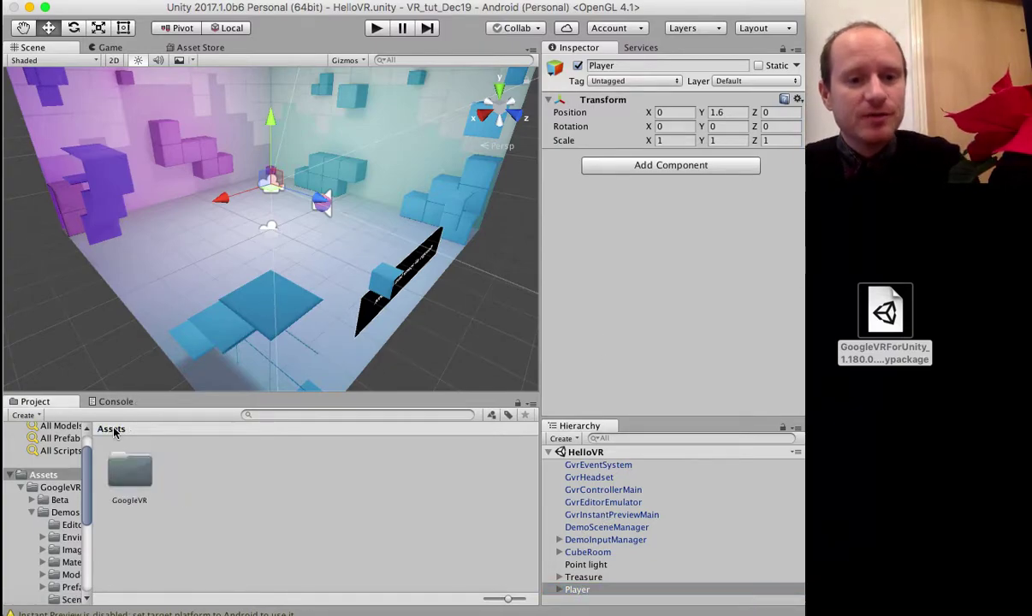
Save the scene as myFirstVR_scene in Assets, then select GvrEventSystem.
{"action": "left_click", "coordinate": [43, 1]}
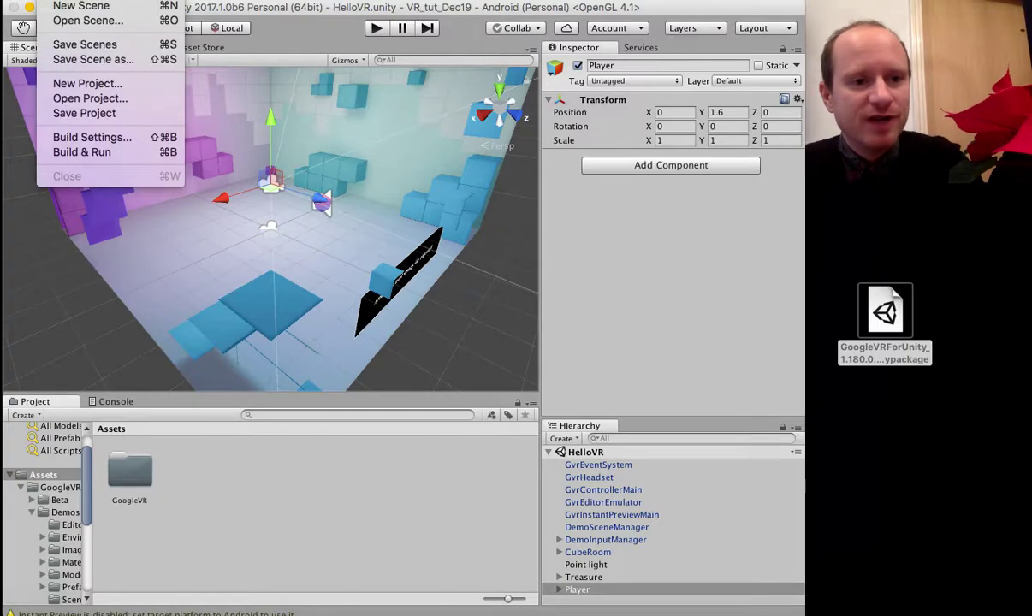
{"action": "left_click", "coordinate": [75, 58]}
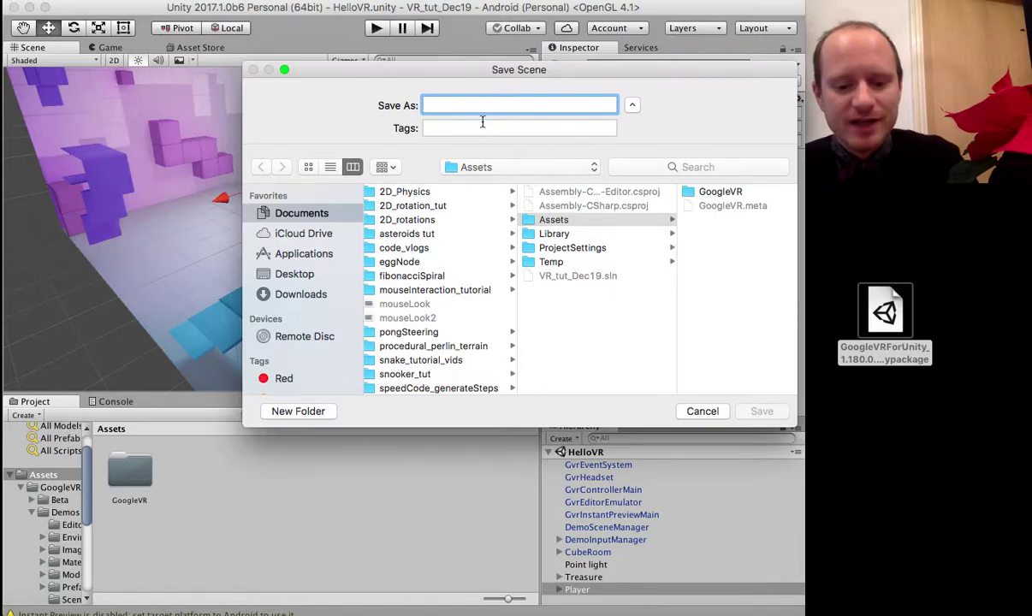
{"action": "type", "text": "myFirstVR_scene"}
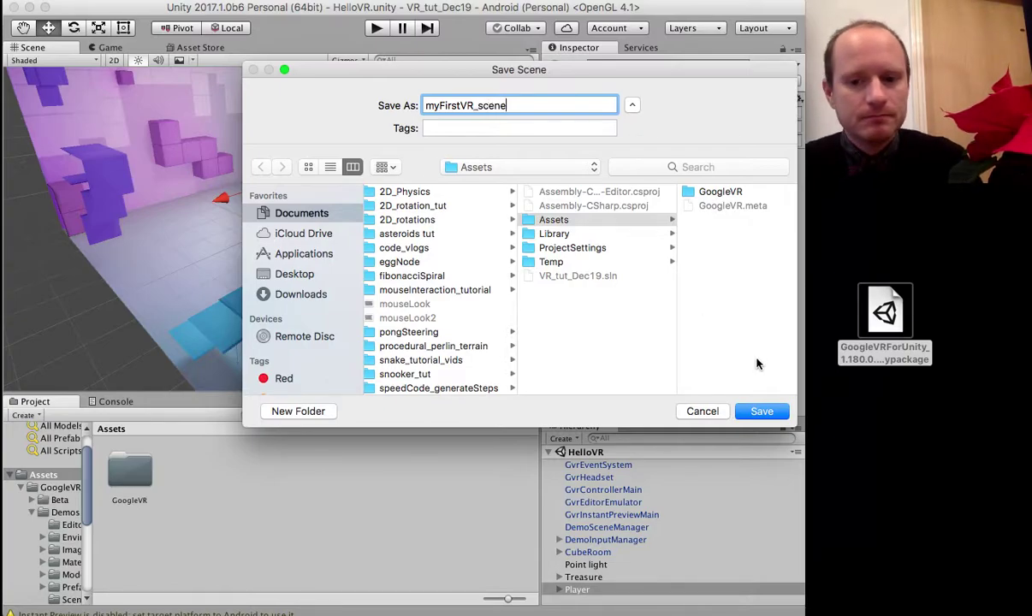
{"action": "left_click", "coordinate": [759, 414]}
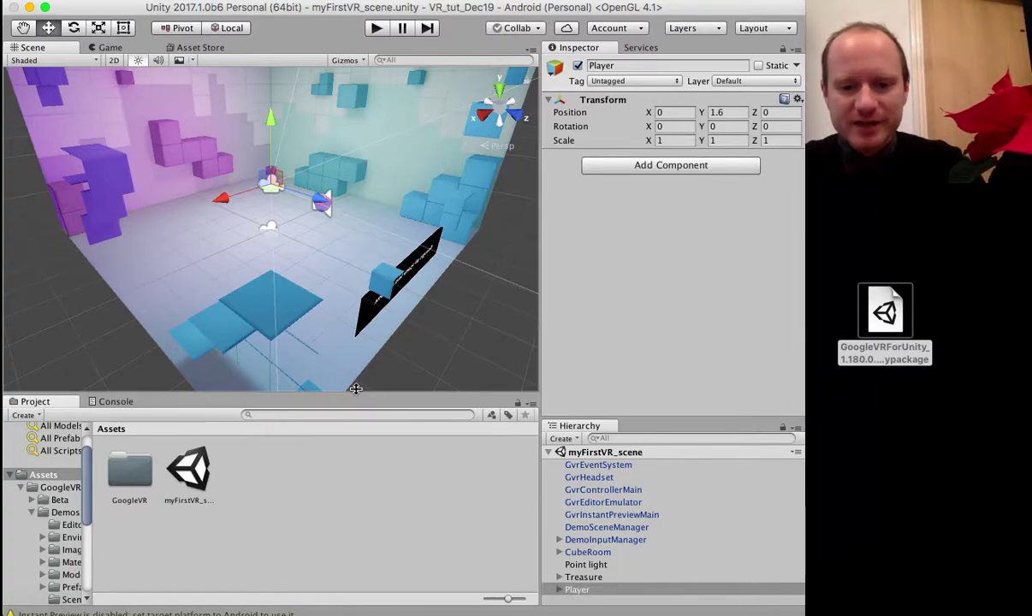
{"action": "left_click", "coordinate": [595, 466]}
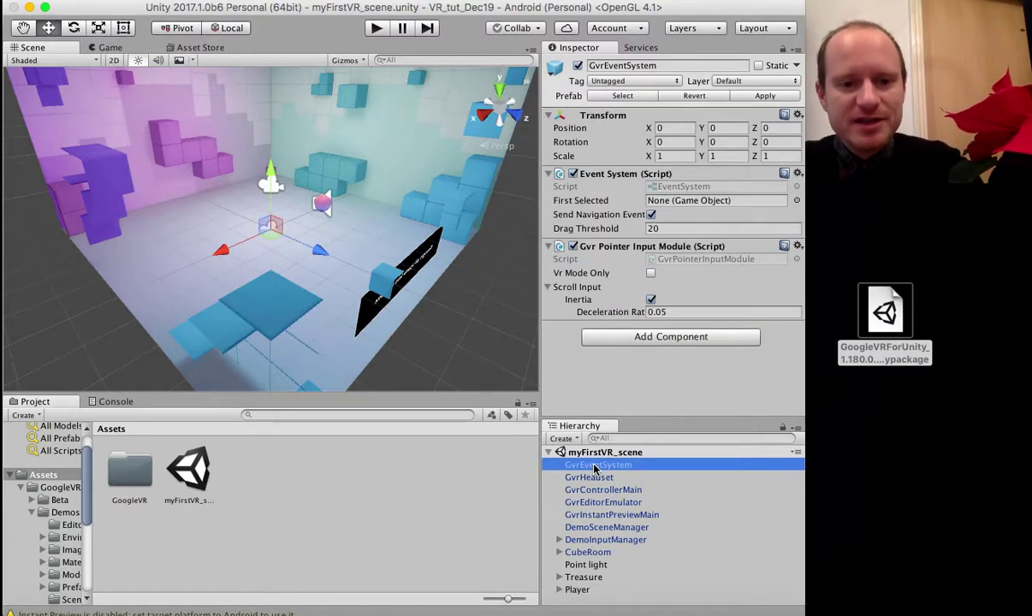
Play-test the scene, then stop it to return to edit mode.
{"action": "left_click", "coordinate": [376, 28]}
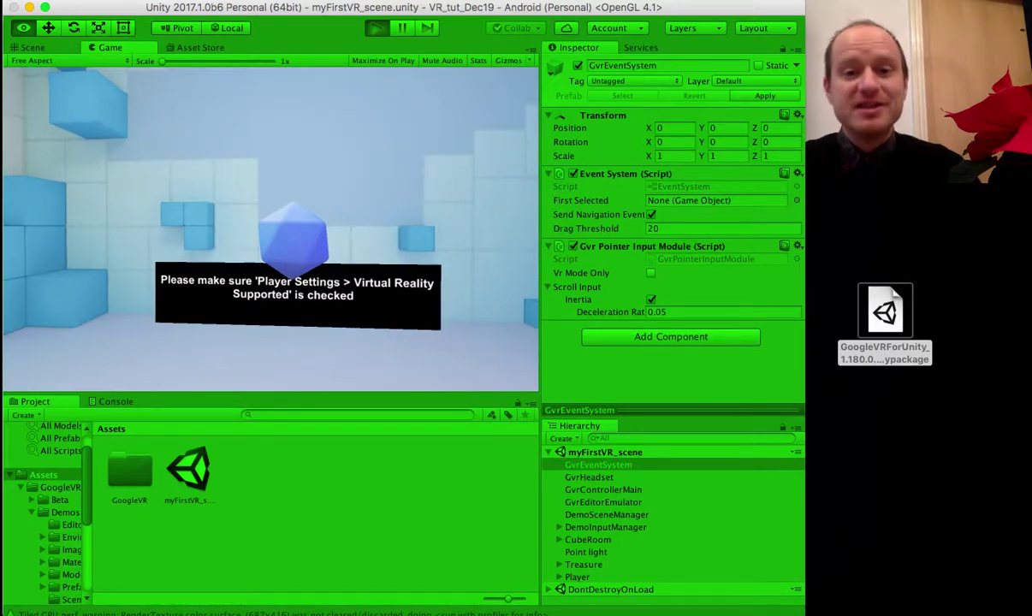
{"action": "key", "text": "super+p"}
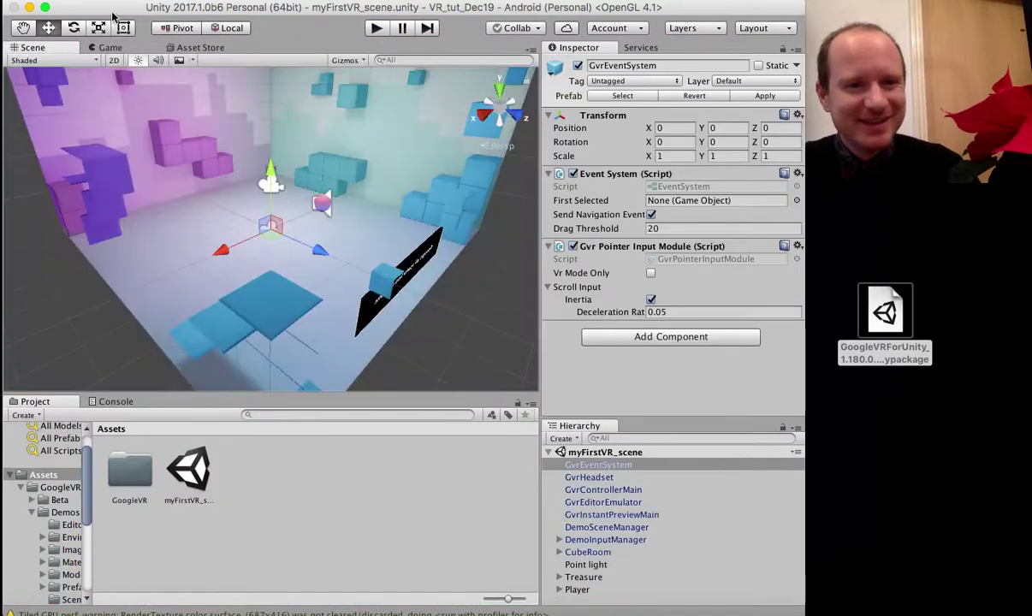
{"action": "left_click", "coordinate": [52, 0]}
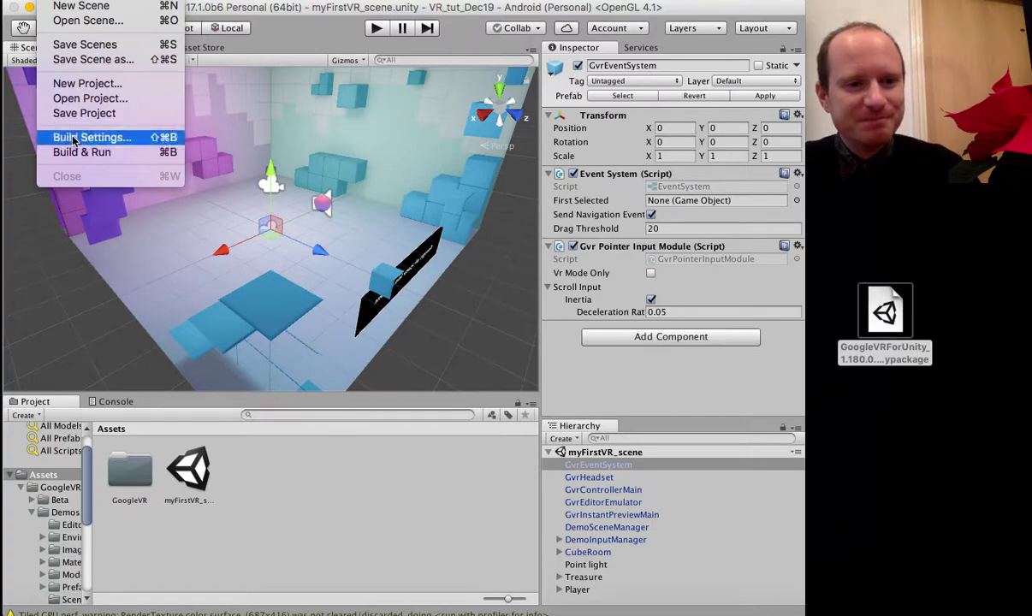
Open Build Settings and show the Player Settings in the Inspector.
{"action": "left_click", "coordinate": [74, 138]}
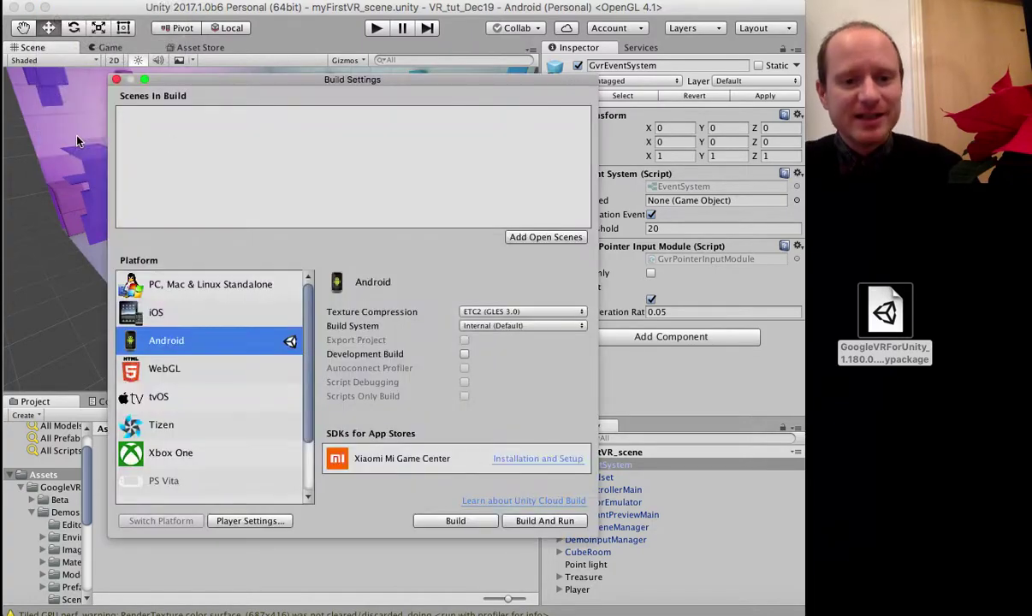
{"action": "left_click", "coordinate": [248, 521]}
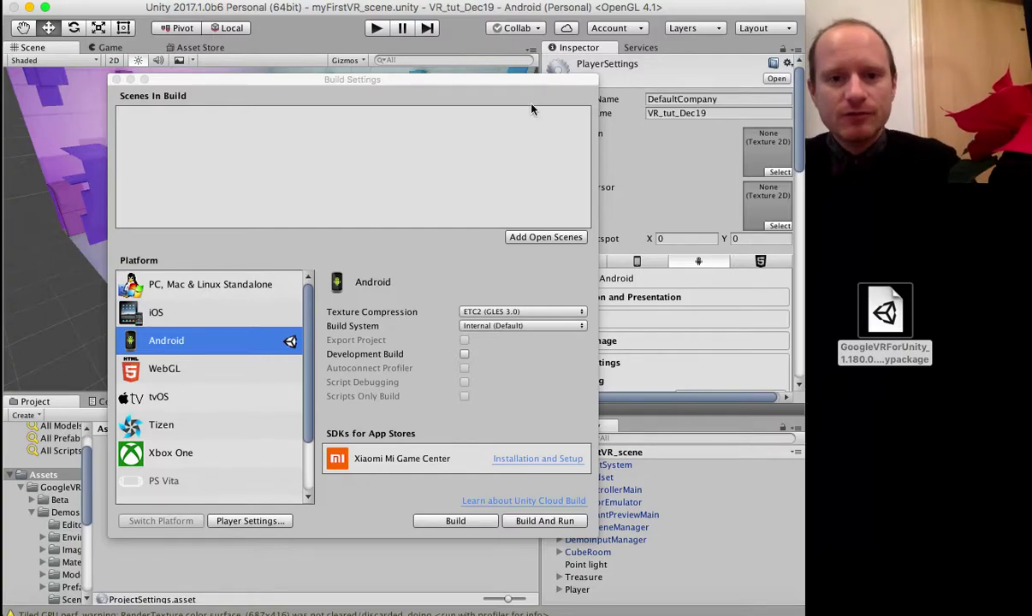
{"action": "left_click_drag", "start_coordinate": [527, 79], "coordinate": [453, 78]}
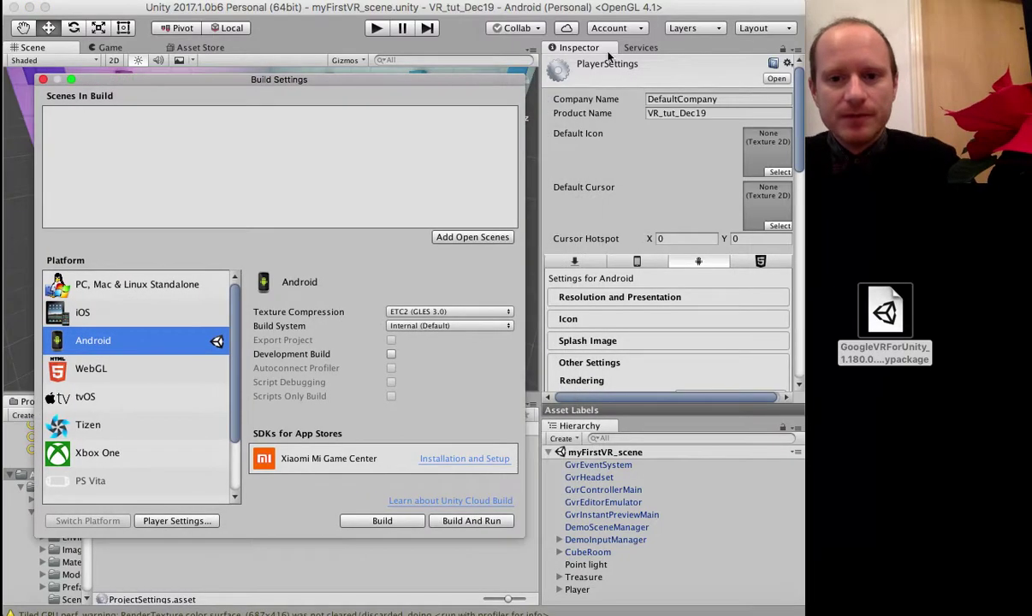
Change the Company Name from DefaultCompany to RHTuts.
{"action": "left_click", "coordinate": [724, 100]}
{"action": "type", "text": "tutorials"}
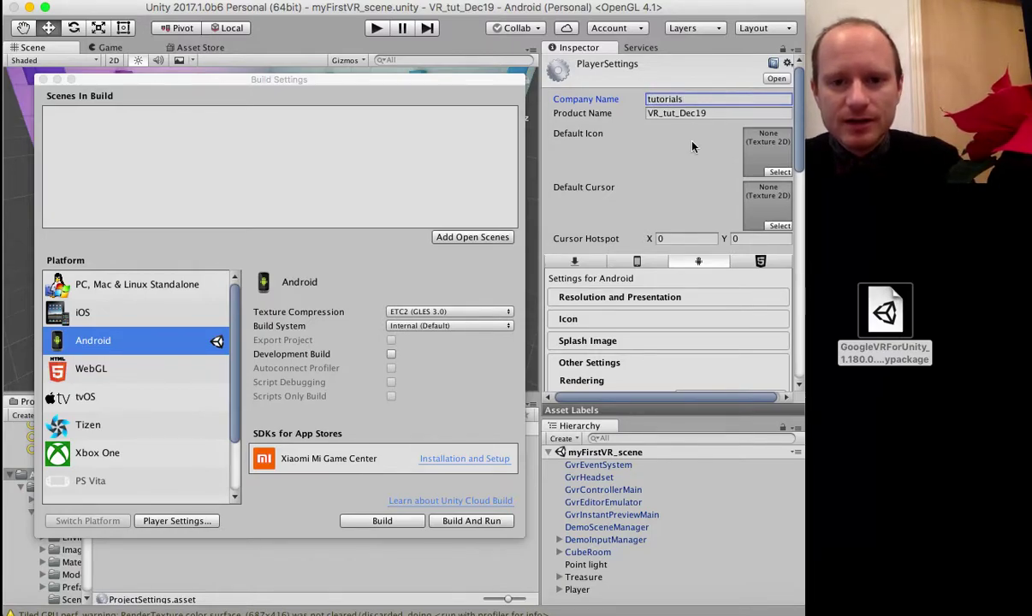
{"action": "double_click", "coordinate": [691, 100]}
{"action": "key", "text": "BackSpace"}
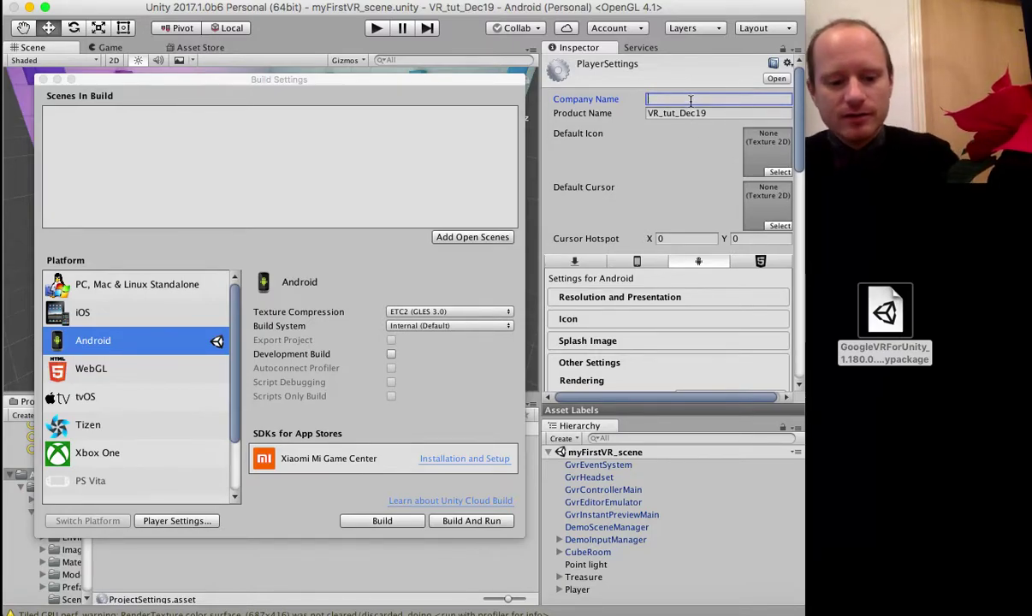
{"action": "type", "text": "RHTuts"}
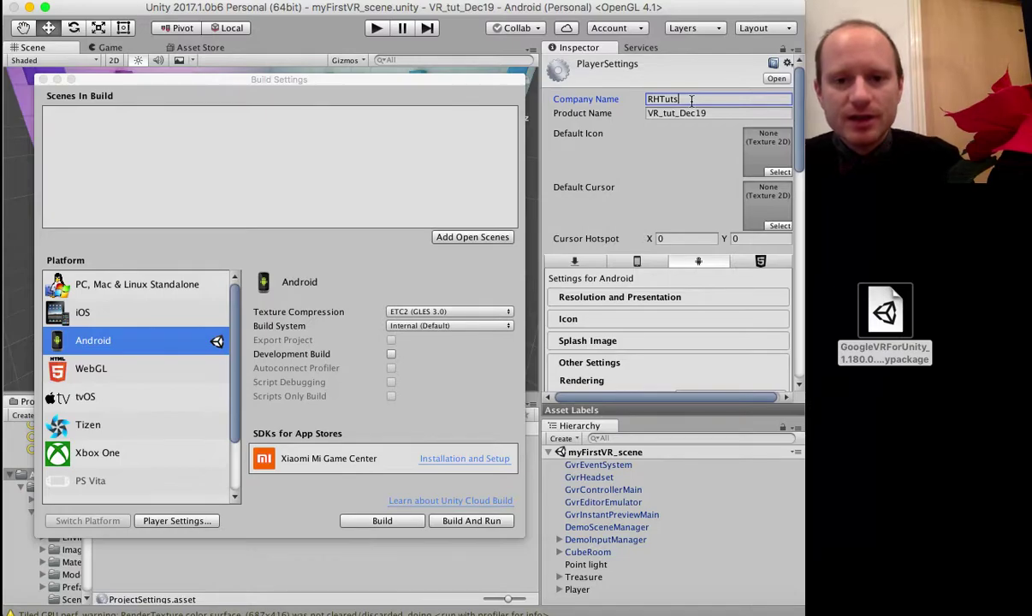
{"action": "left_click", "coordinate": [717, 113]}
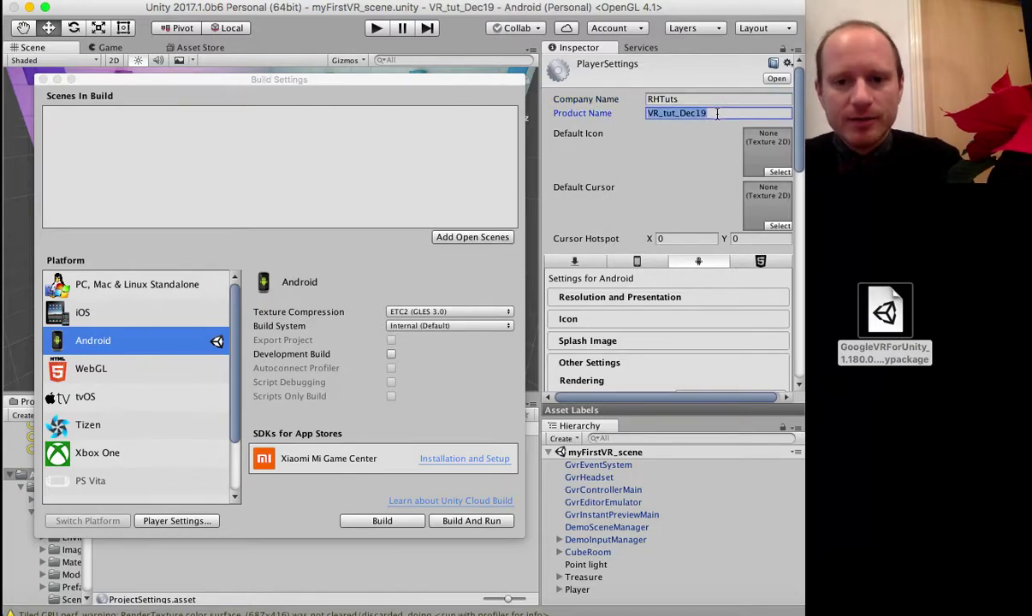
Enable Virtual Reality Supported and add Cardboard as the Virtual Reality SDK.
{"action": "scroll", "coordinate": [680, 182], "scroll_direction": "down", "scroll_amount": 5}
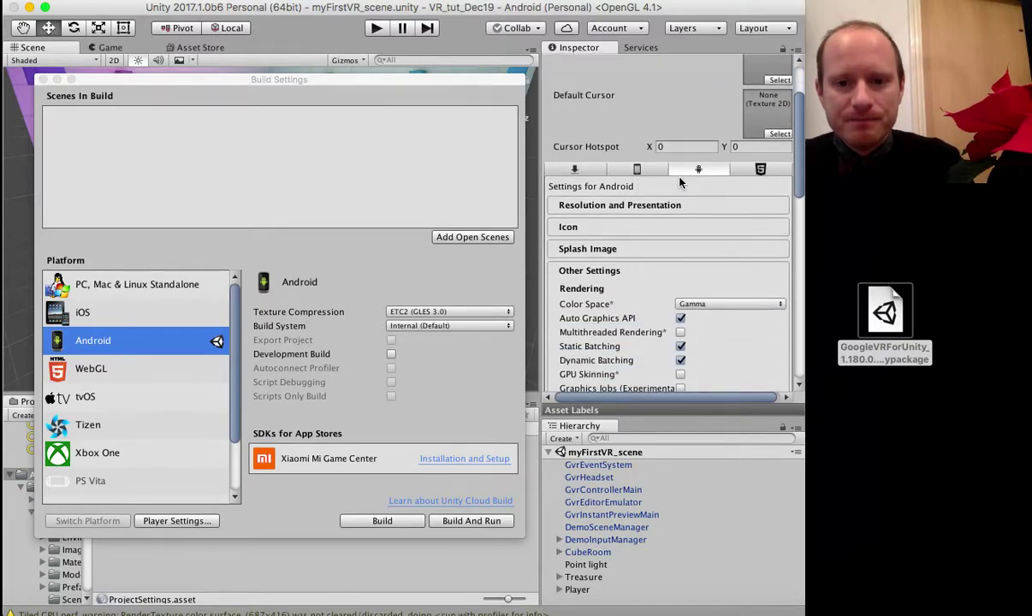
{"action": "scroll", "coordinate": [681, 183], "scroll_direction": "down", "scroll_amount": 5}
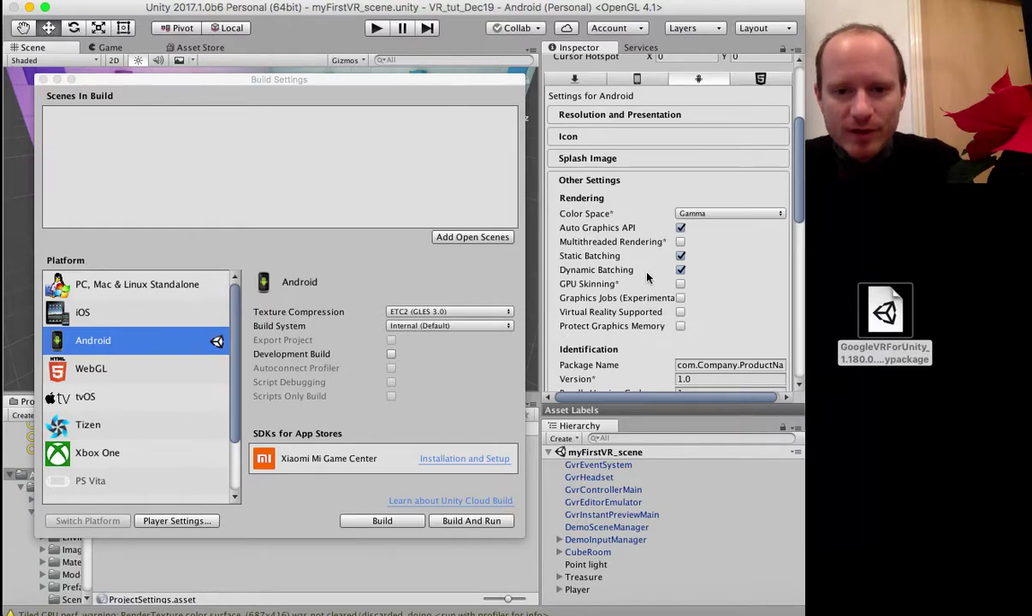
{"action": "scroll", "coordinate": [647, 277], "scroll_direction": "down", "scroll_amount": 1}
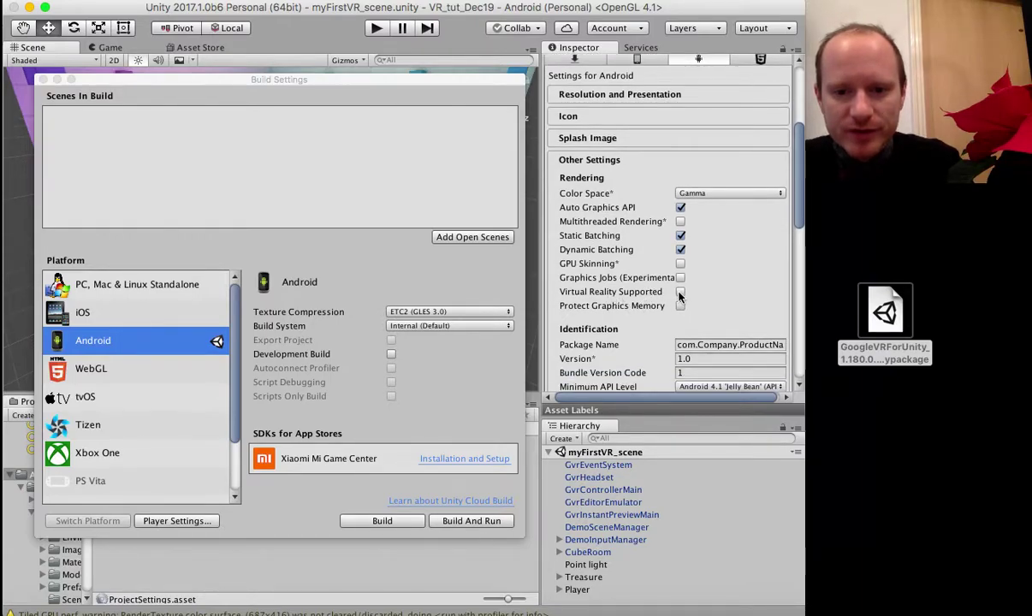
{"action": "left_click", "coordinate": [680, 292]}
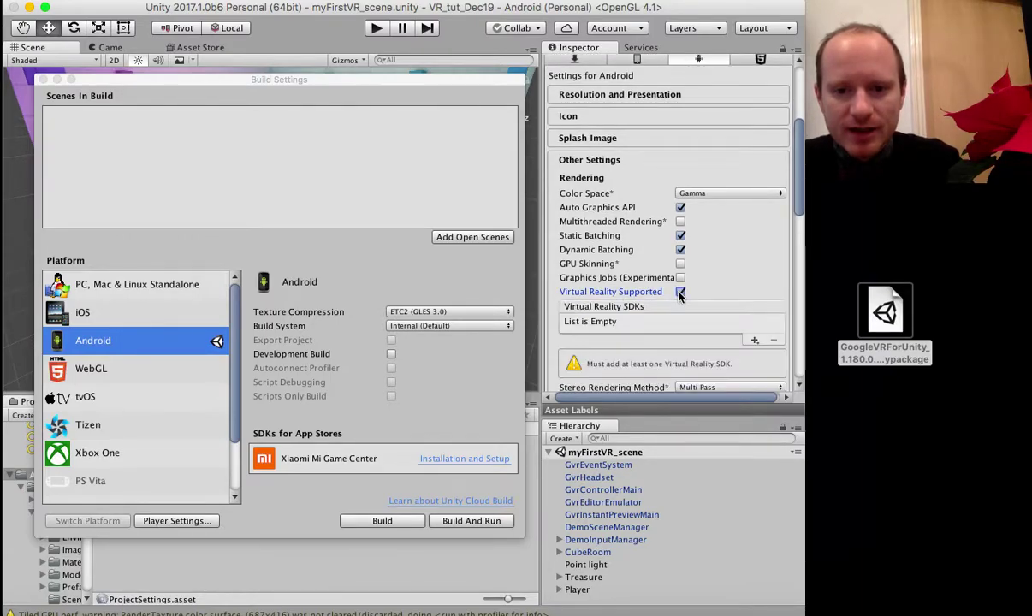
{"action": "left_click", "coordinate": [755, 343]}
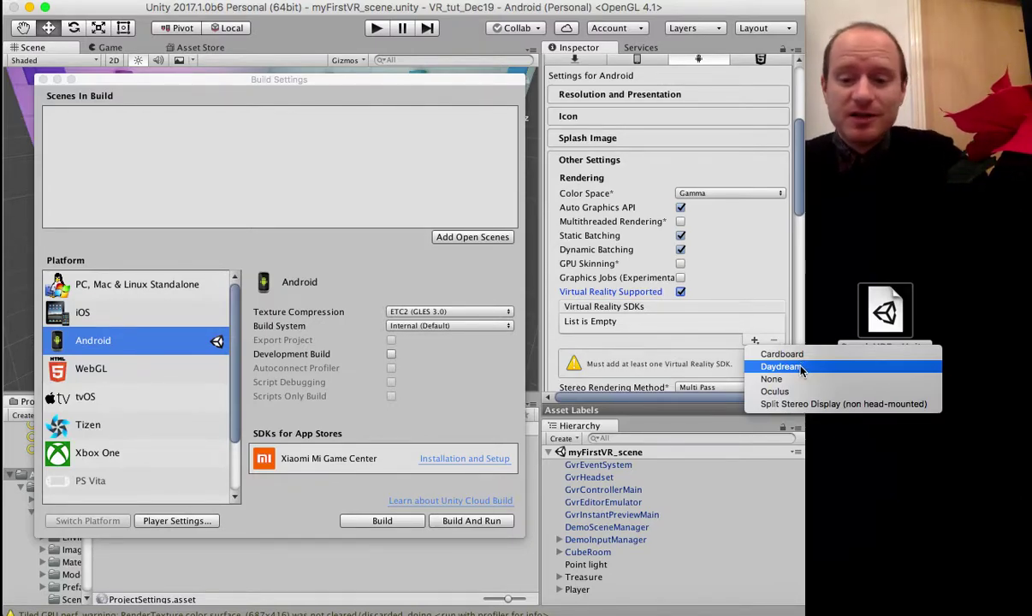
{"action": "left_click", "coordinate": [793, 356]}
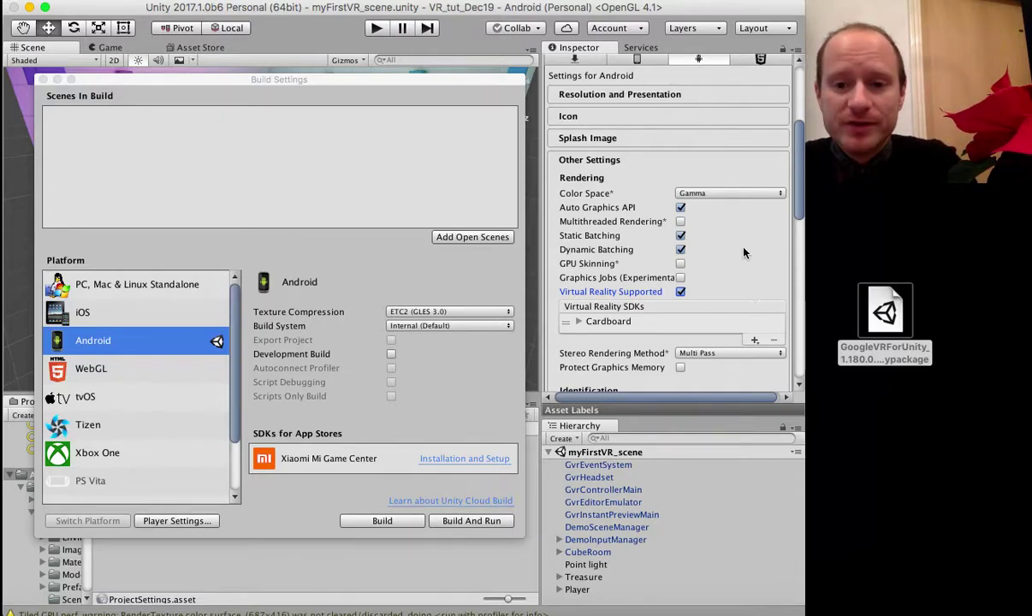
{"action": "scroll", "coordinate": [719, 261], "scroll_direction": "down", "scroll_amount": 5}
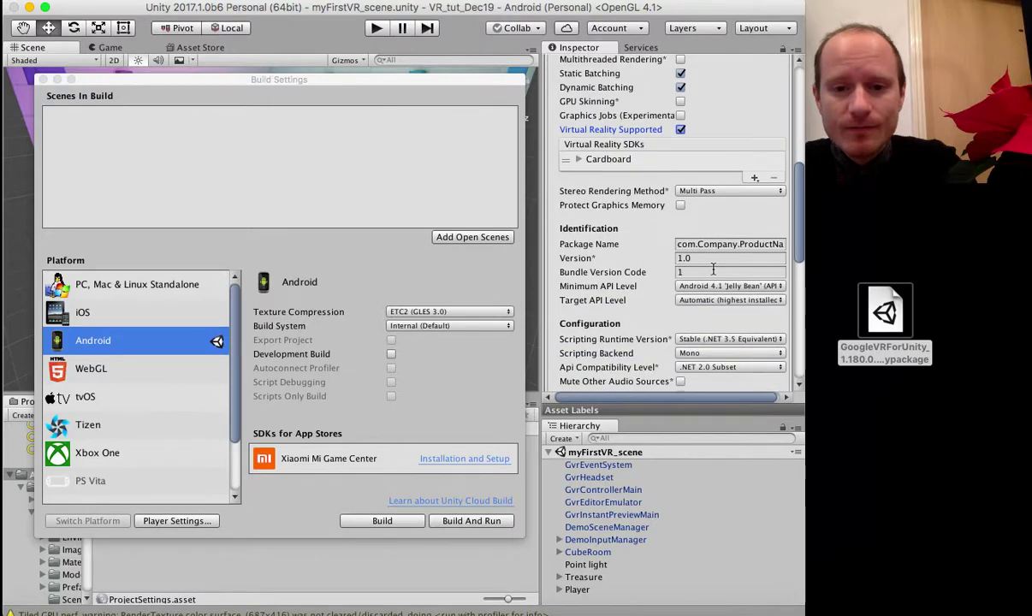
{"action": "left_click", "coordinate": [739, 246]}
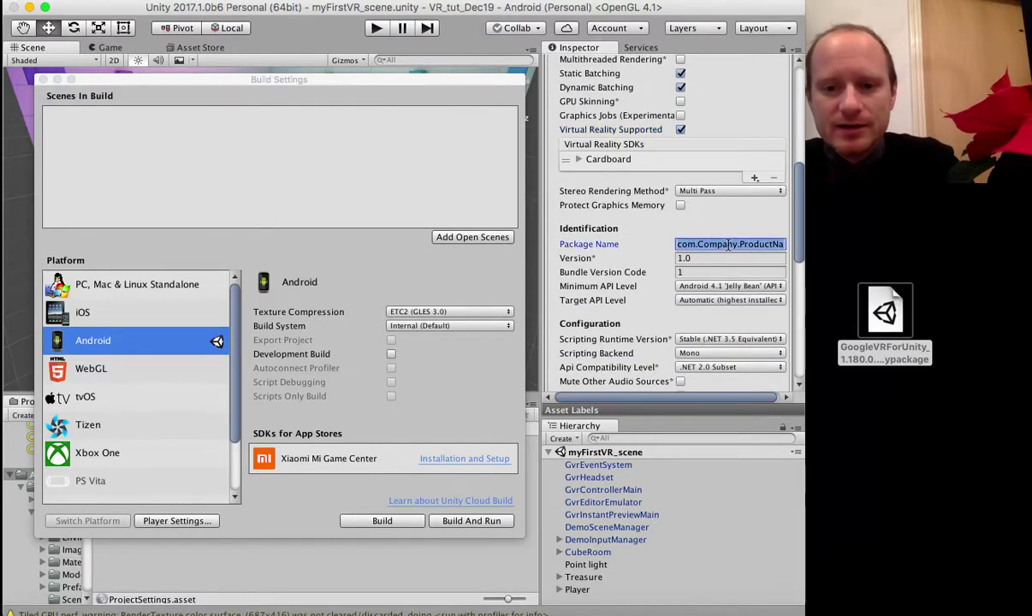
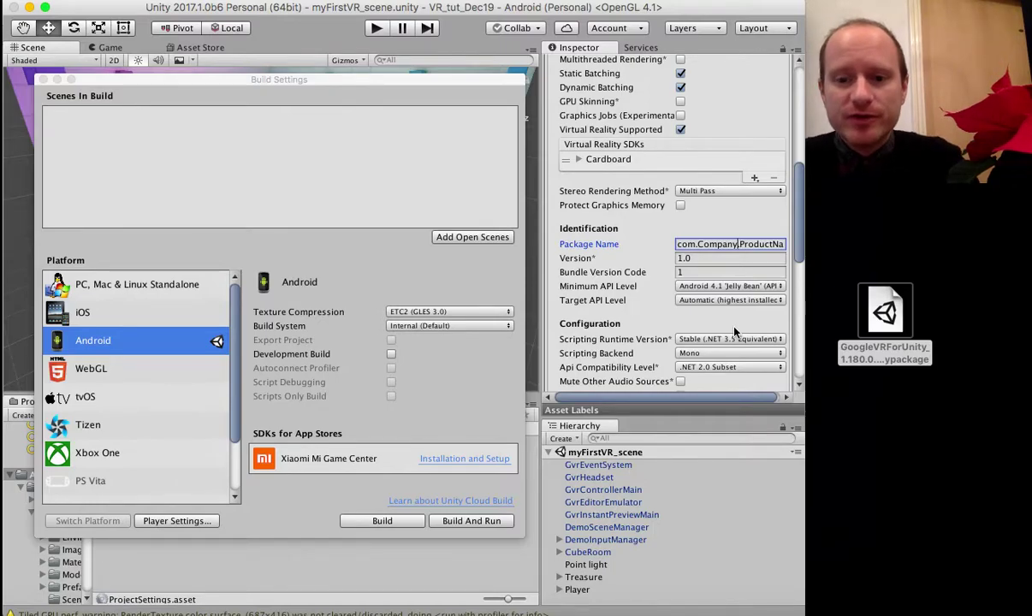
Replace the Company part of the package name with RHTuts.
{"action": "key", "text": "BackSpace"}
{"action": "key", "text": "BackSpace"}
{"action": "key", "text": "BackSpace"}
{"action": "key", "text": "BackSpace"}
{"action": "key", "text": "BackSpace"}
{"action": "key", "text": "BackSpace"}
{"action": "key", "text": "BackSpace"}
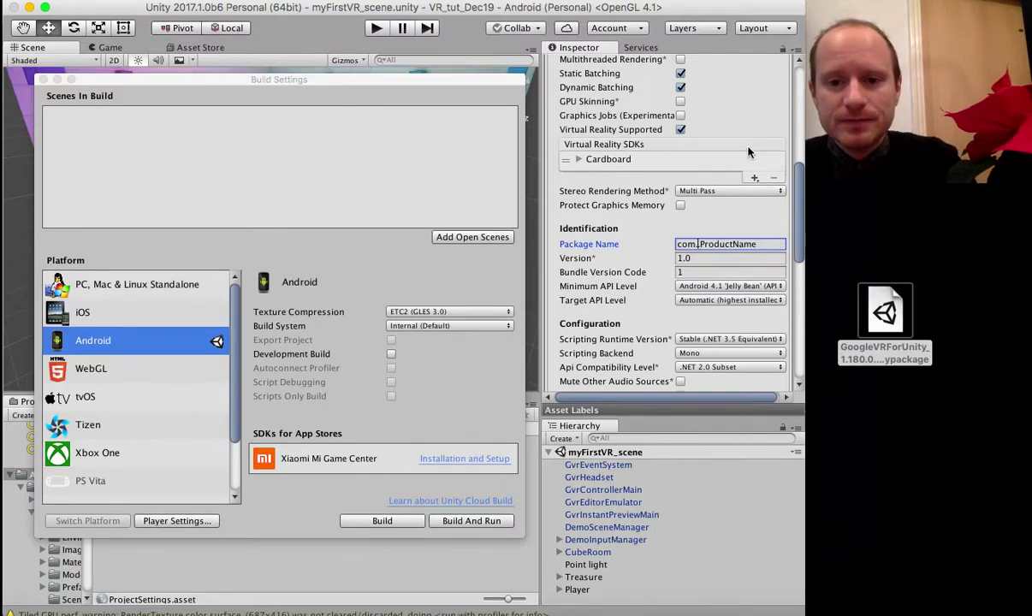
{"action": "scroll", "coordinate": [748, 152], "scroll_direction": "up", "scroll_amount": 5}
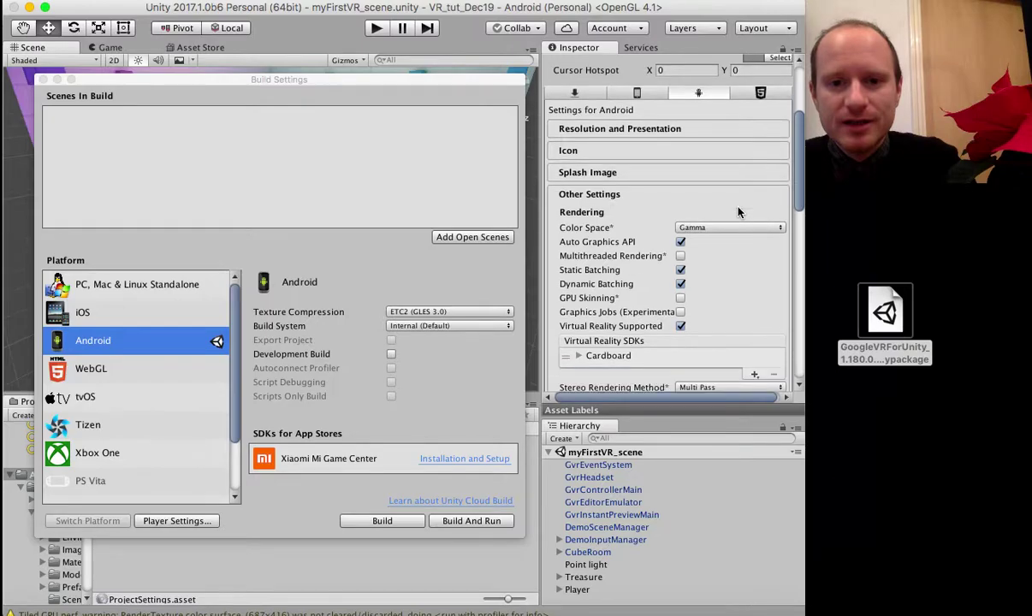
{"action": "scroll", "coordinate": [739, 212], "scroll_direction": "up", "scroll_amount": 3}
{"action": "scroll", "coordinate": [739, 213], "scroll_direction": "down", "scroll_amount": 10}
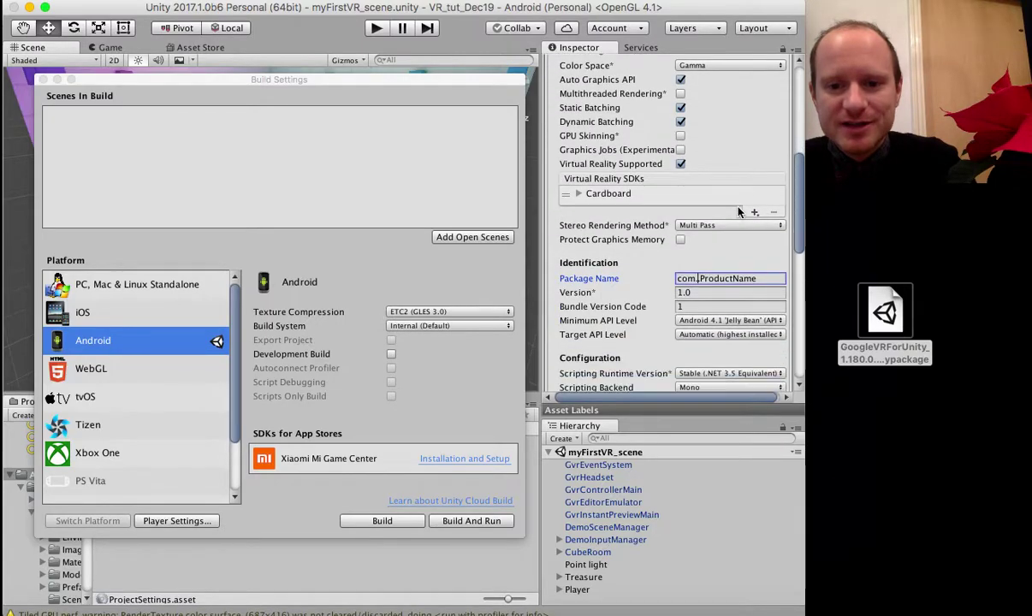
{"action": "type", "text": "RHTuts"}
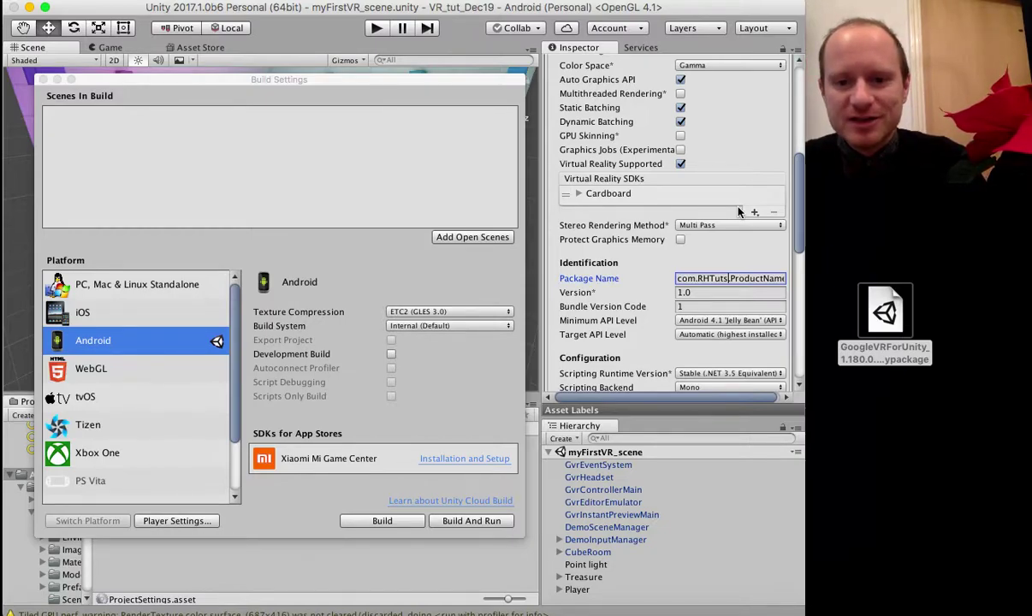
Replace ProductName in the package name with the copied product name VR_tut_Dec19.
{"action": "left_click", "coordinate": [779, 280]}
{"action": "key", "text": "BackSpace"}
{"action": "key", "text": "BackSpace"}
{"action": "key", "text": "BackSpace"}
{"action": "key", "text": "BackSpace"}
{"action": "key", "text": "BackSpace"}
{"action": "key", "text": "BackSpace"}
{"action": "key", "text": "BackSpace"}
{"action": "key", "text": "BackSpace"}
{"action": "key", "text": "BackSpace"}
{"action": "key", "text": "BackSpace"}
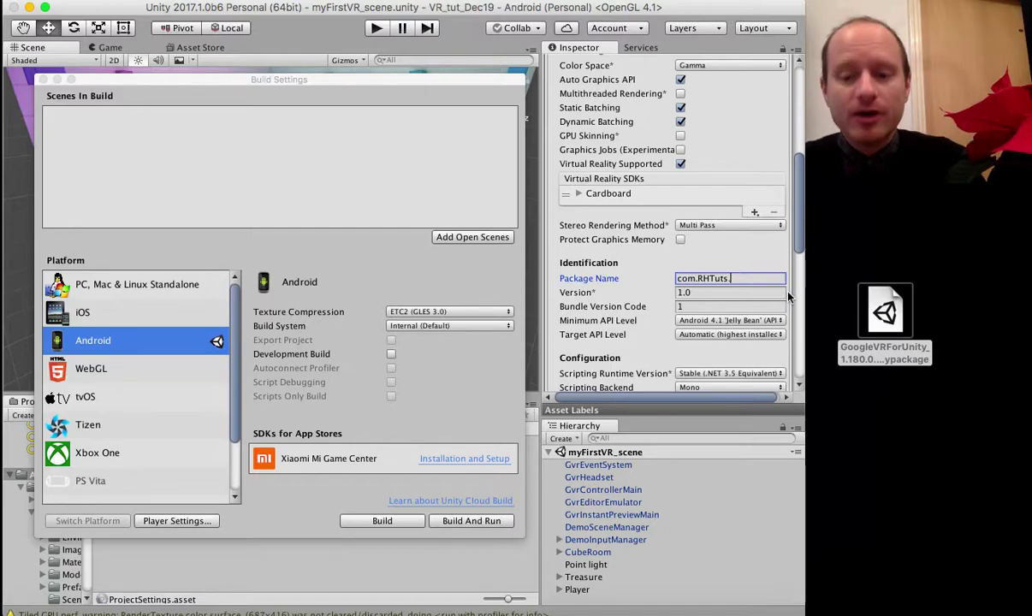
{"action": "scroll", "coordinate": [770, 257], "scroll_direction": "up", "scroll_amount": 10}
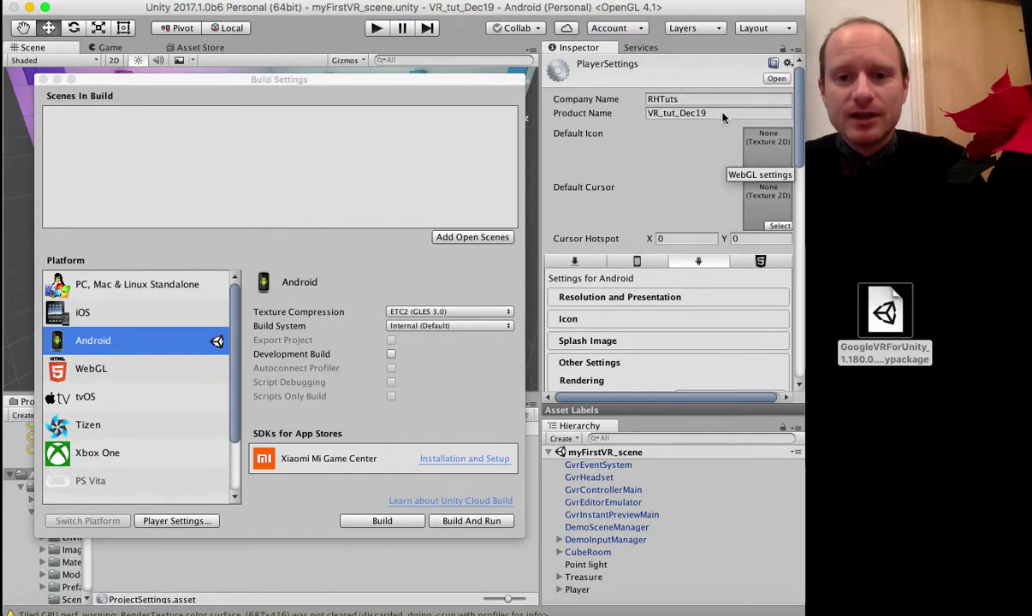
{"action": "left_click_drag", "start_coordinate": [722, 116], "coordinate": [633, 123]}
{"action": "key", "text": "super+c"}
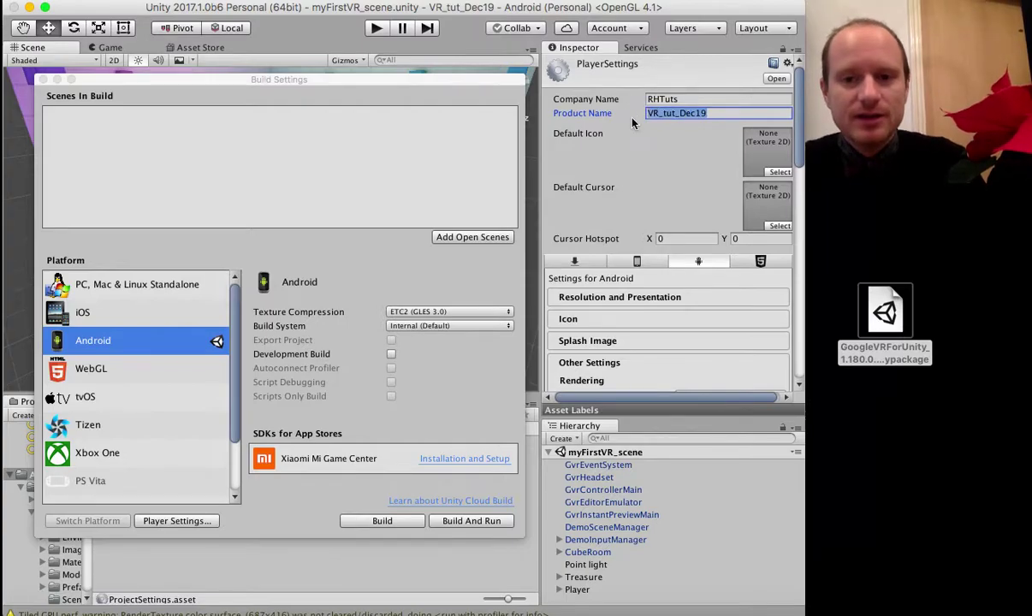
{"action": "scroll", "coordinate": [734, 323], "scroll_direction": "down", "scroll_amount": 10}
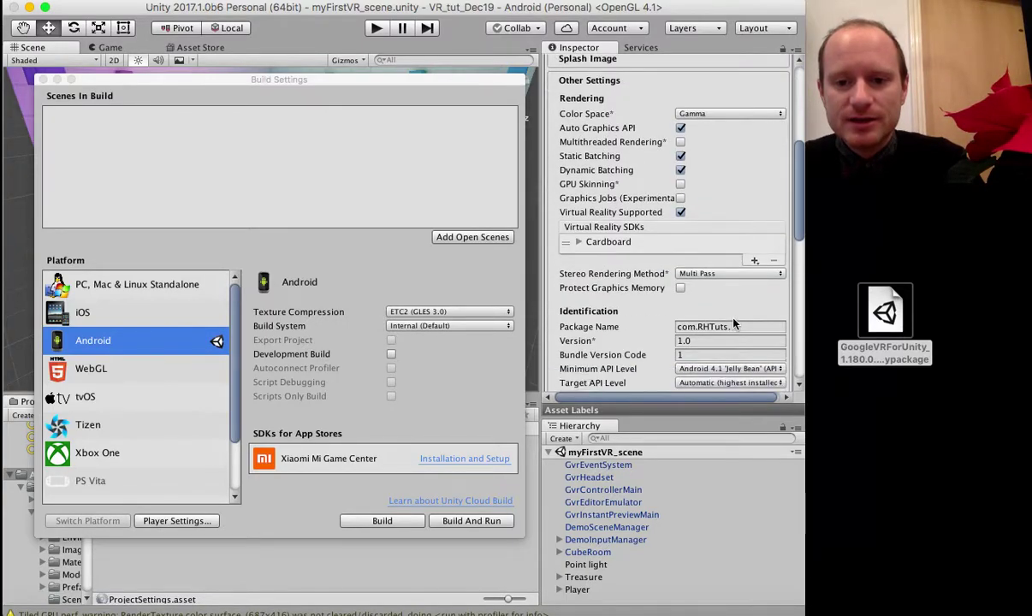
{"action": "left_click", "coordinate": [744, 327]}
{"action": "left_click", "coordinate": [744, 327]}
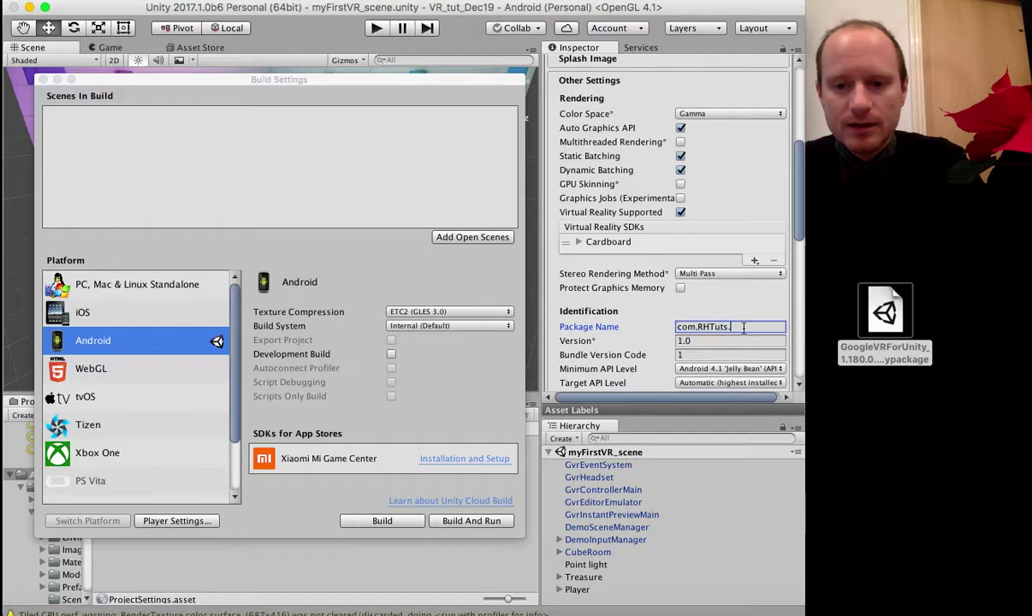
{"action": "key", "text": "super+v"}
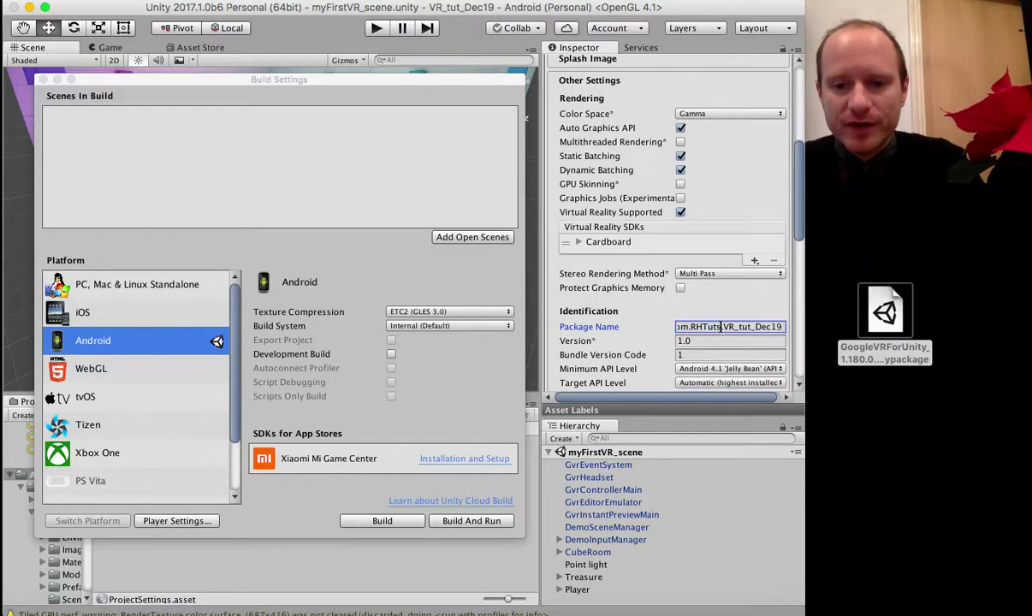
{"action": "key", "text": "Home"}
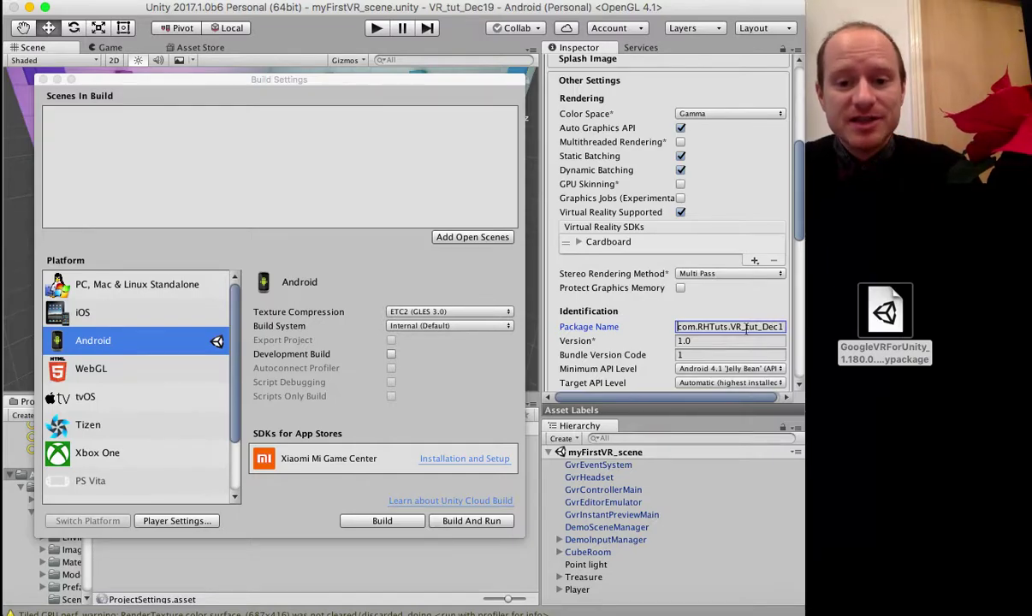
{"action": "scroll", "coordinate": [638, 342], "scroll_direction": "down", "scroll_amount": 3}
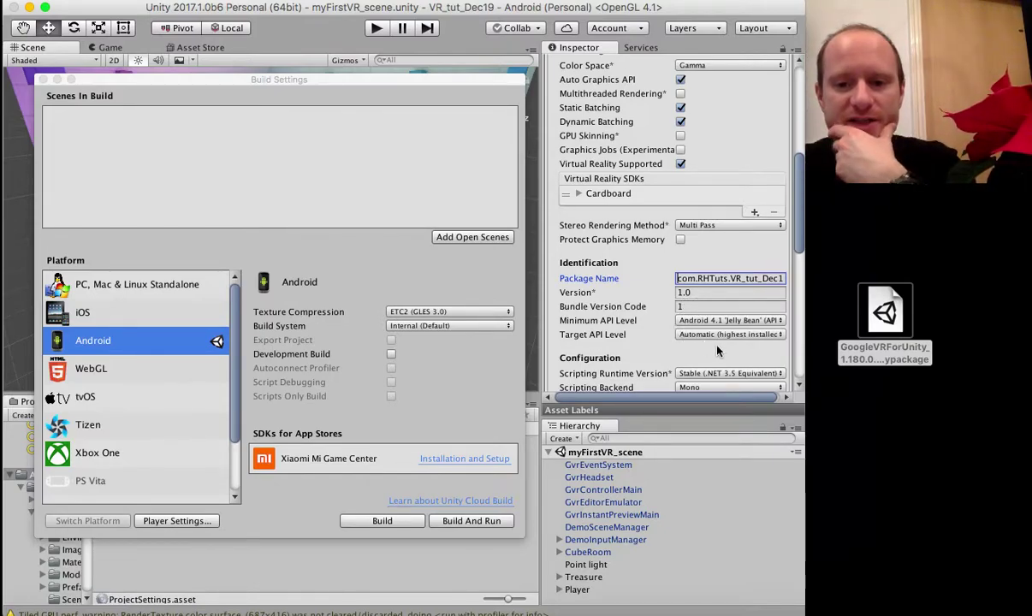
Set Minimum API Level to Android 4.4 'Kit Kat'.
{"action": "left_click", "coordinate": [703, 321]}
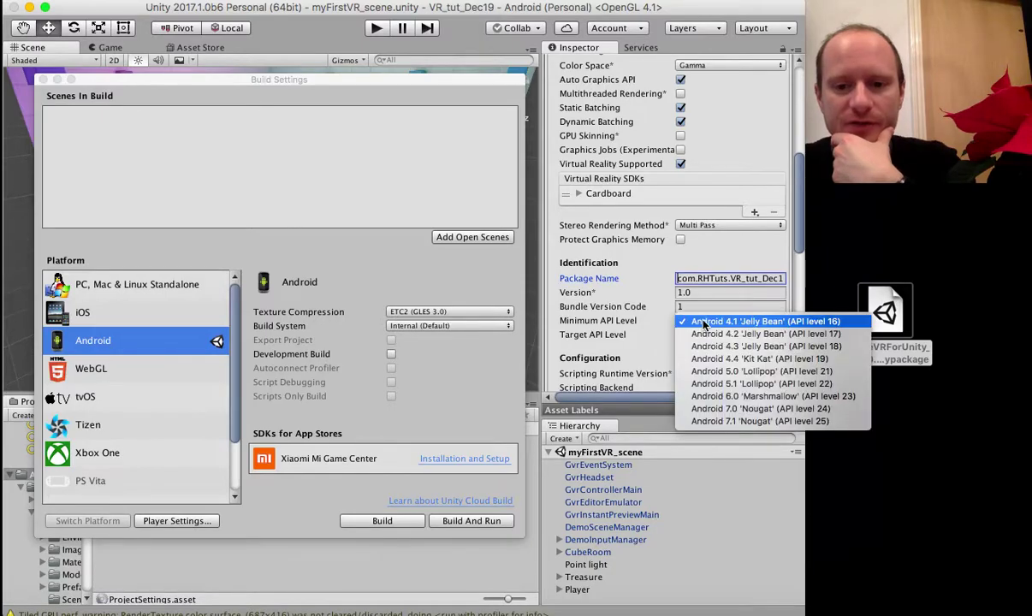
{"action": "left_click", "coordinate": [705, 359]}
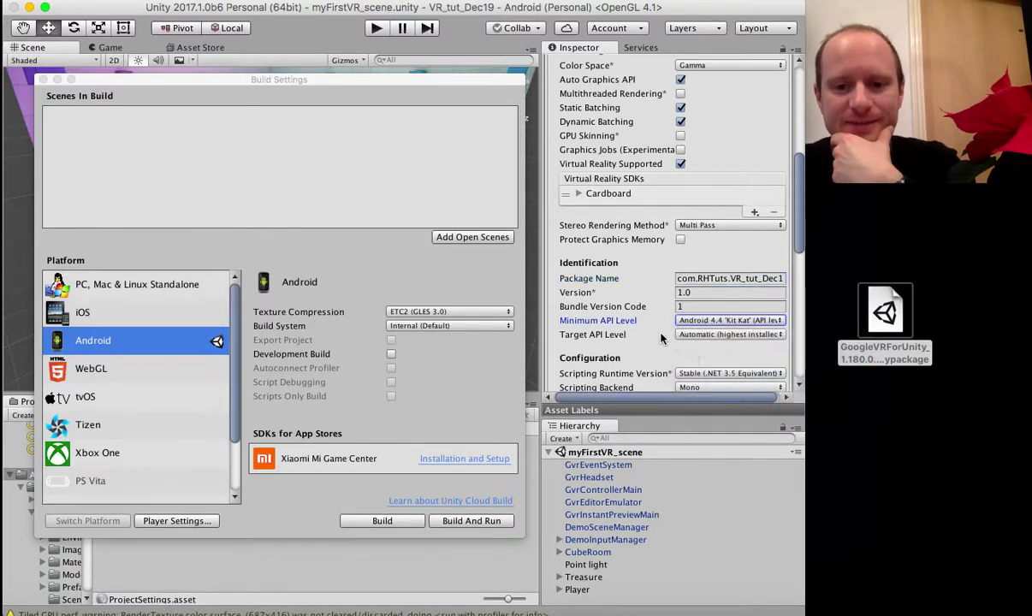
{"action": "scroll", "coordinate": [659, 341], "scroll_direction": "down", "scroll_amount": 3}
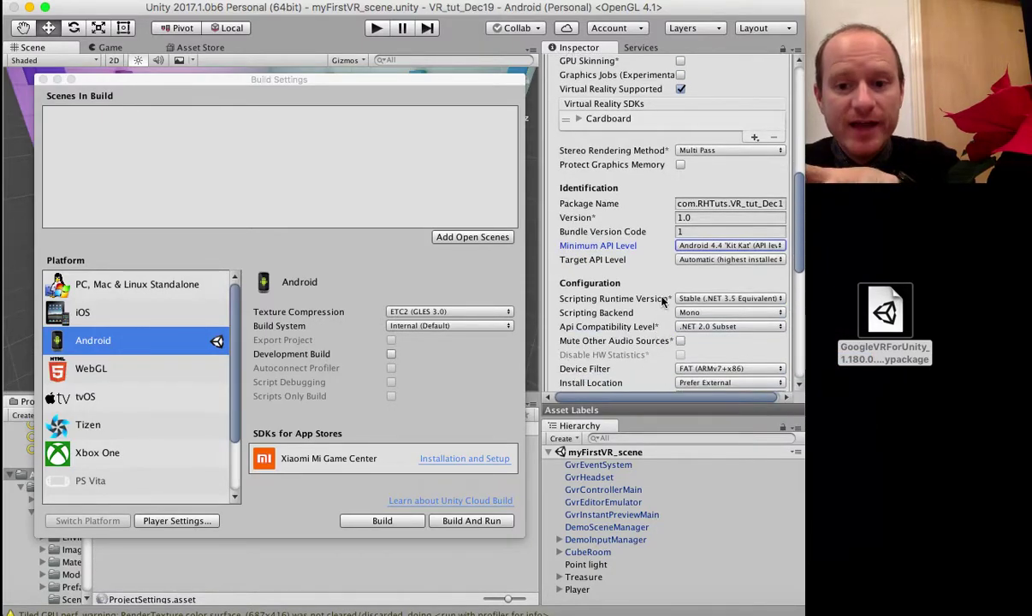
{"action": "scroll", "coordinate": [664, 300], "scroll_direction": "down", "scroll_amount": 5}
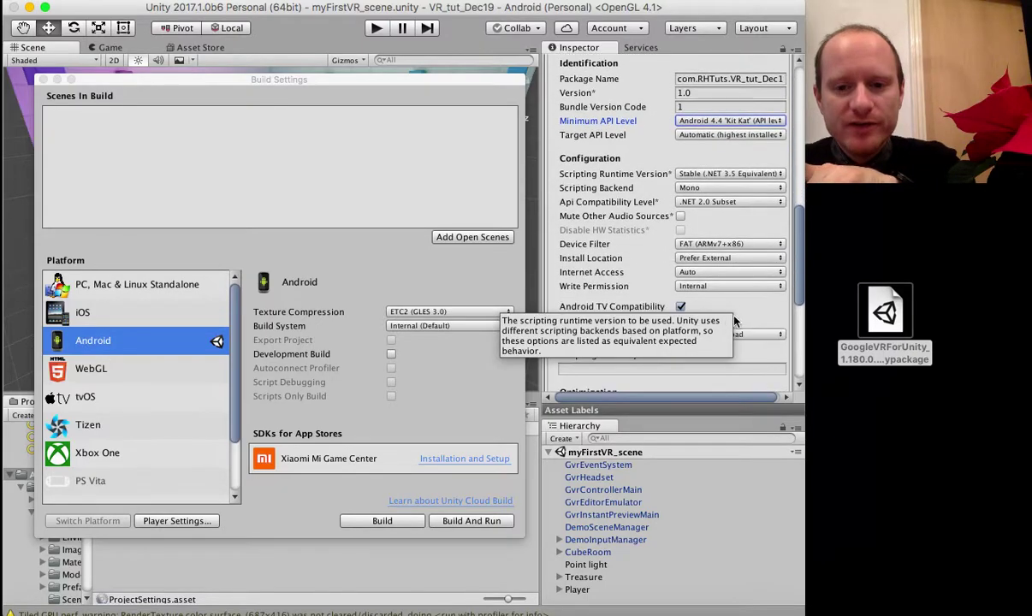
{"action": "scroll", "coordinate": [735, 319], "scroll_direction": "down", "scroll_amount": 5}
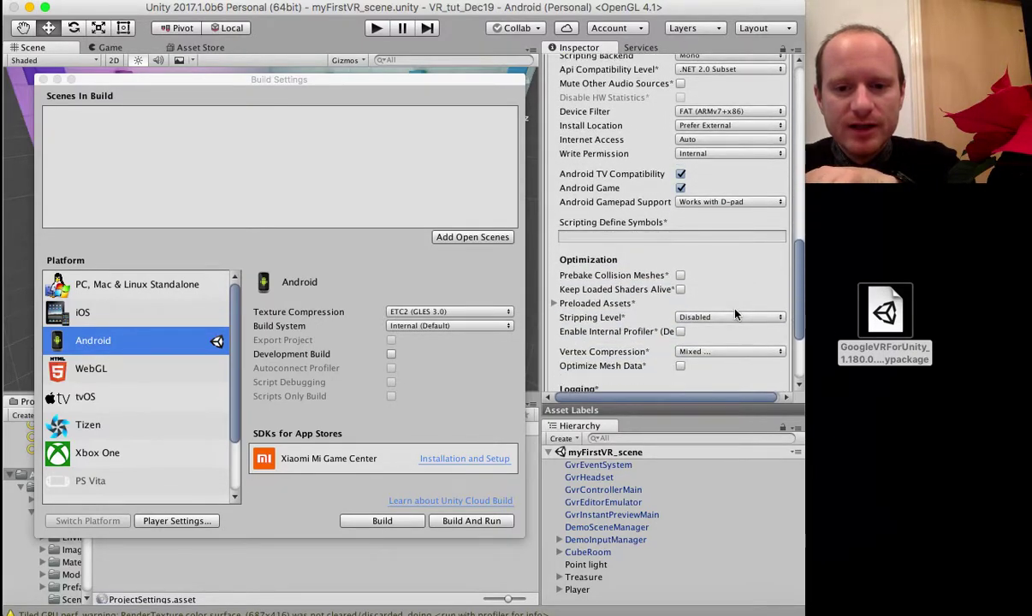
Enable Prebake Collision Meshes under Optimization.
{"action": "left_click", "coordinate": [680, 276]}
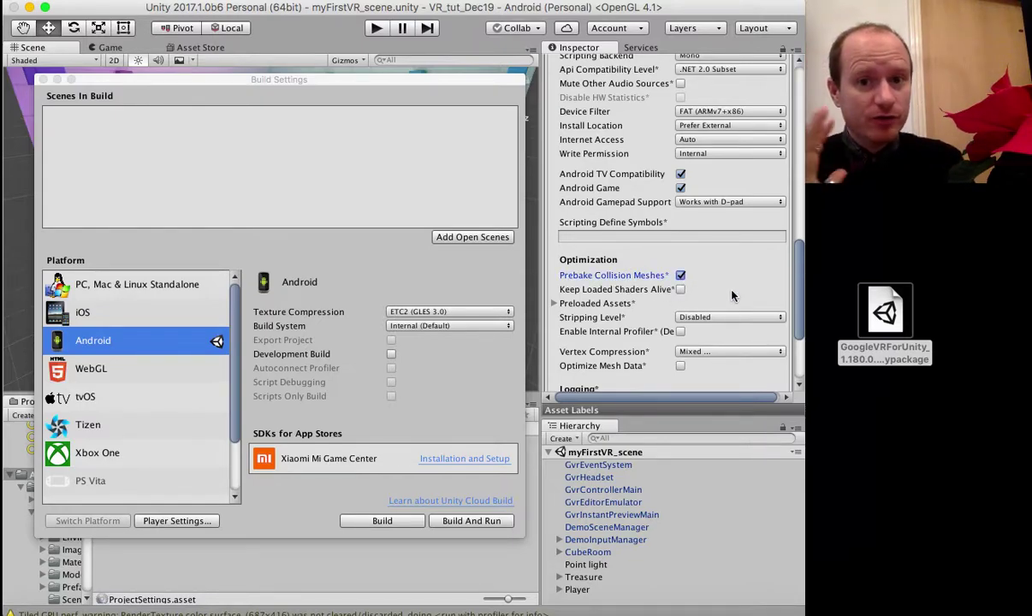
{"action": "scroll", "coordinate": [731, 295], "scroll_direction": "down", "scroll_amount": 3}
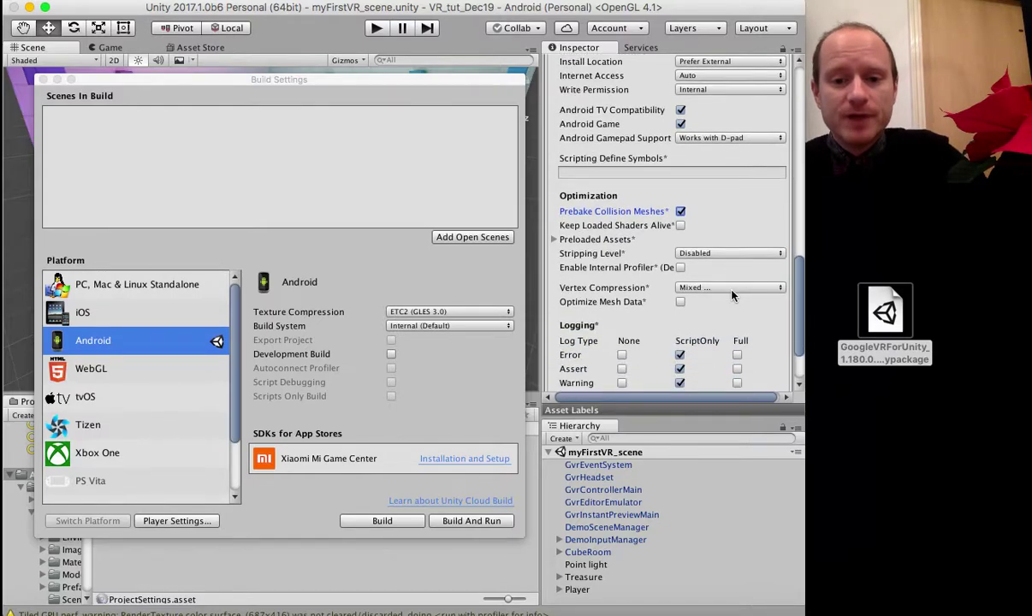
{"action": "scroll", "coordinate": [731, 296], "scroll_direction": "down", "scroll_amount": 3}
{"action": "scroll", "coordinate": [732, 295], "scroll_direction": "up", "scroll_amount": 6}
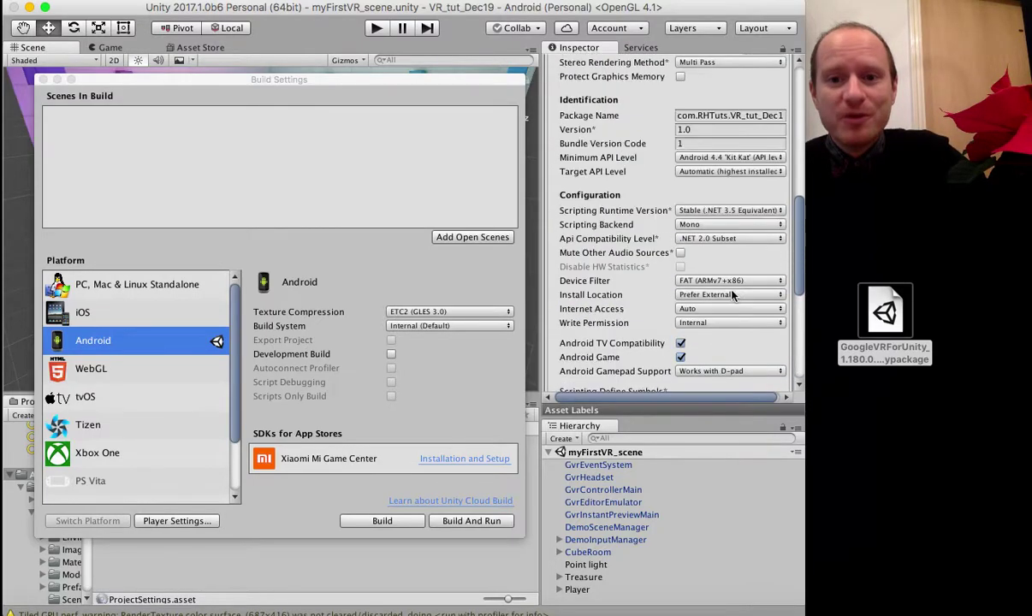
{"action": "scroll", "coordinate": [731, 295], "scroll_direction": "up", "scroll_amount": 10}
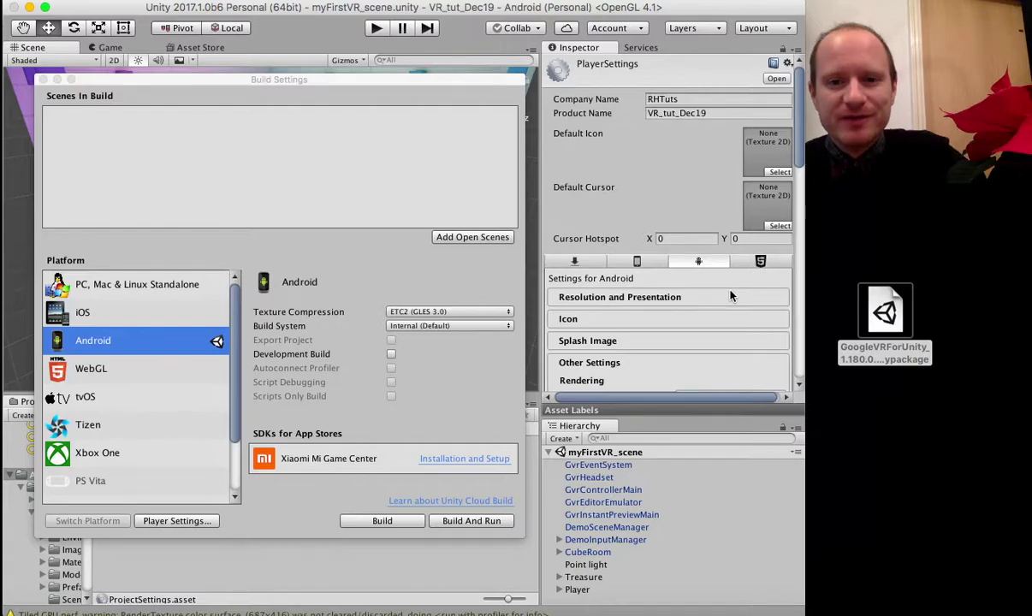
{"action": "scroll", "coordinate": [676, 153], "scroll_direction": "down", "scroll_amount": 10}
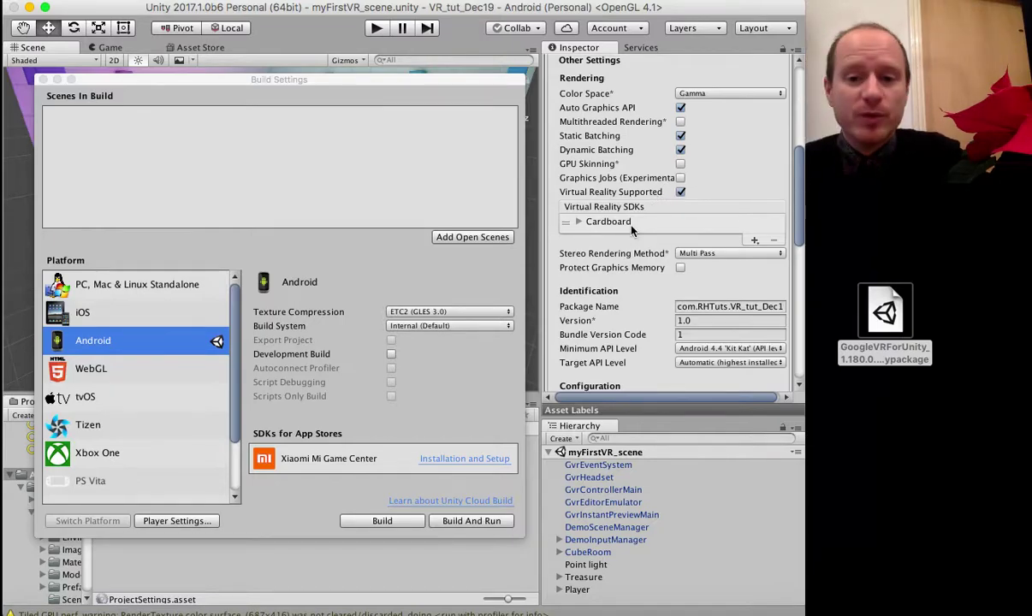
{"action": "scroll", "coordinate": [655, 236], "scroll_direction": "down", "scroll_amount": 5}
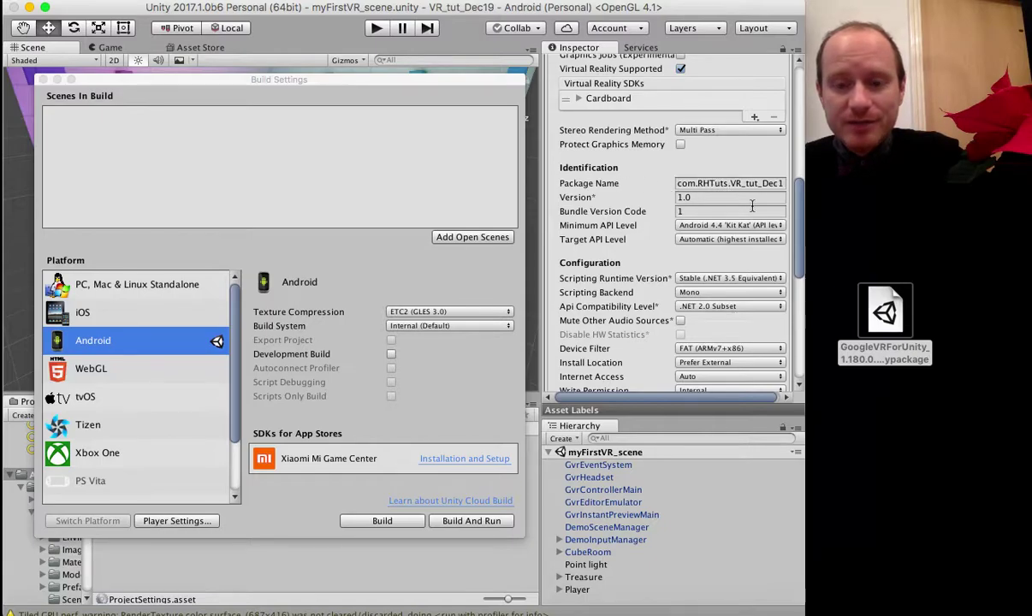
{"action": "scroll", "coordinate": [680, 269], "scroll_direction": "down", "scroll_amount": 2}
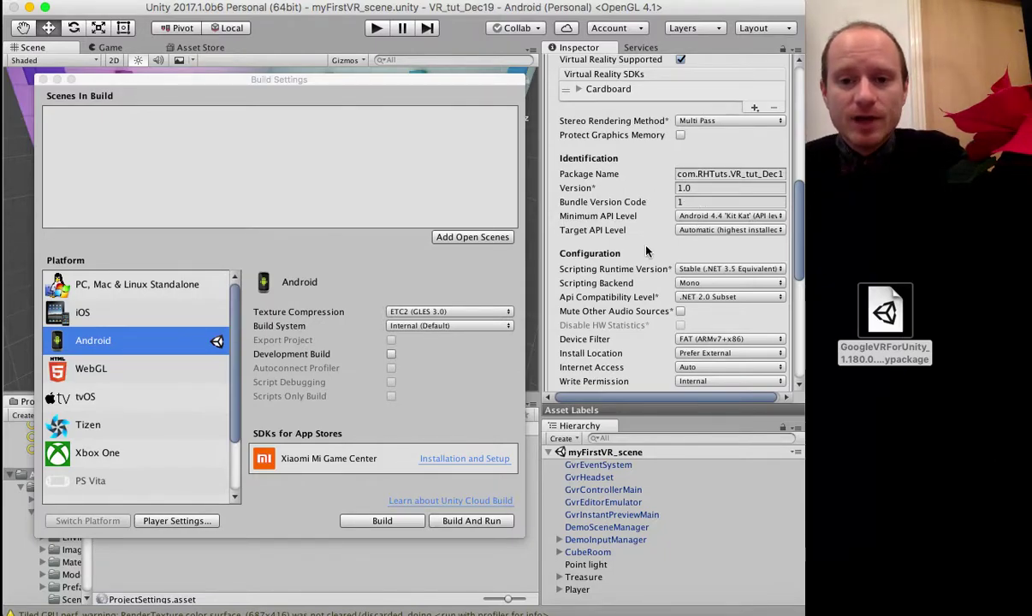
{"action": "scroll", "coordinate": [647, 251], "scroll_direction": "down", "scroll_amount": 1}
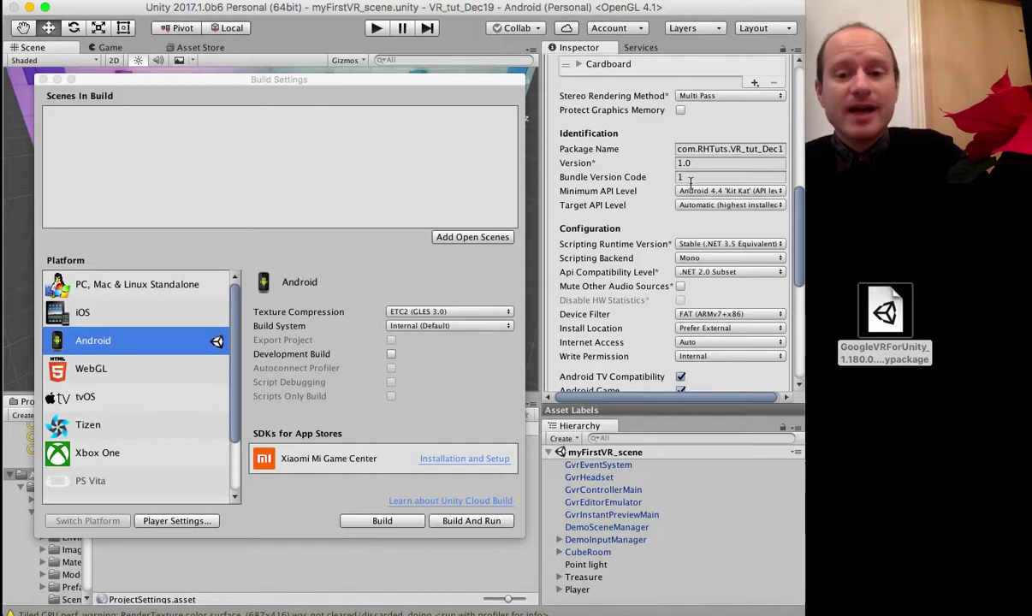
{"action": "scroll", "coordinate": [659, 227], "scroll_direction": "down", "scroll_amount": 6}
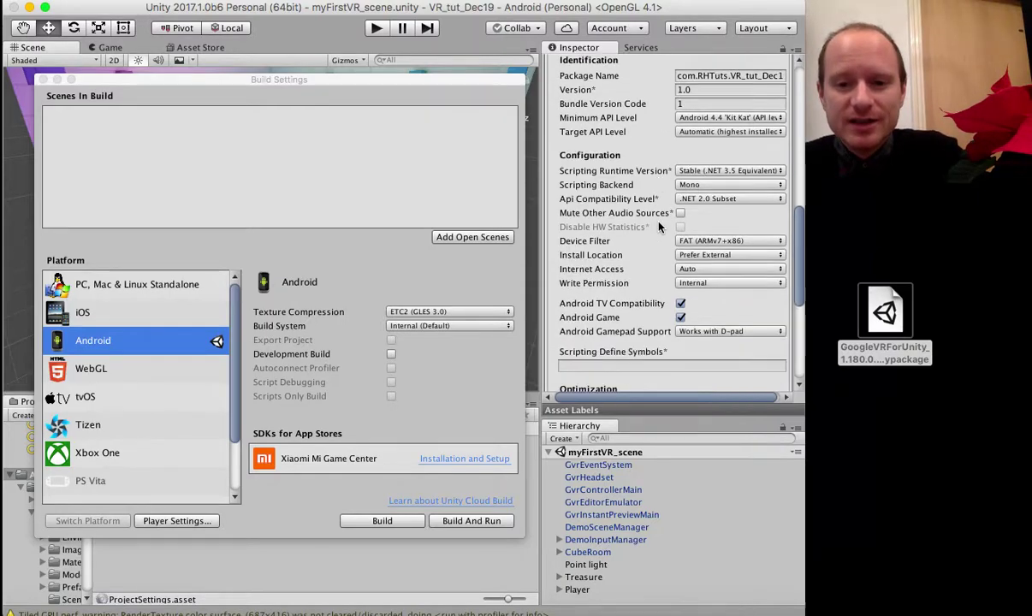
{"action": "scroll", "coordinate": [660, 285], "scroll_direction": "down", "scroll_amount": 5}
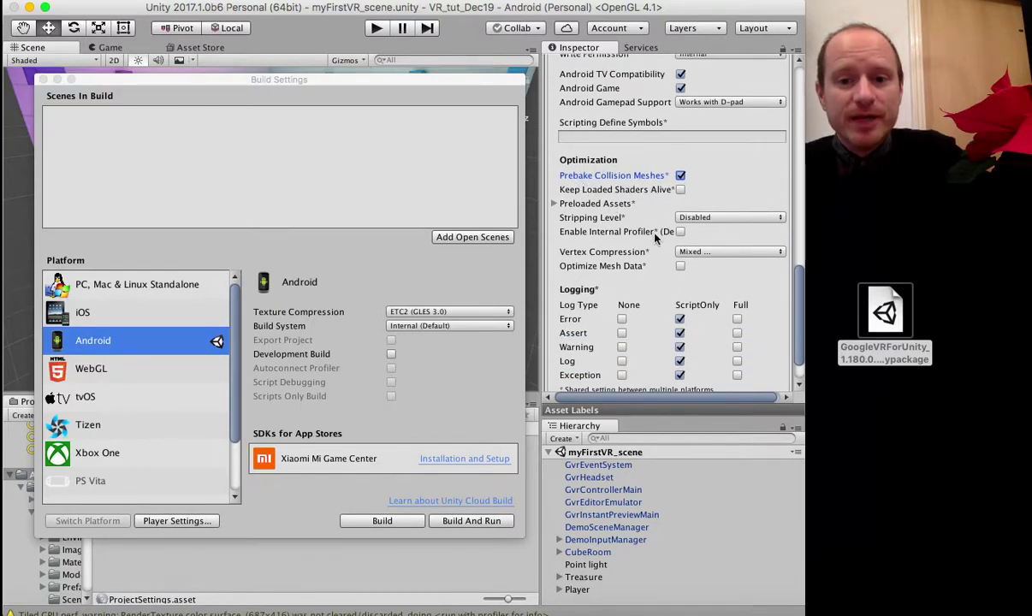
Tick None for Error, Assert, Warning, Log and Exception logging.
{"action": "scroll", "coordinate": [620, 264], "scroll_direction": "down", "scroll_amount": 2}
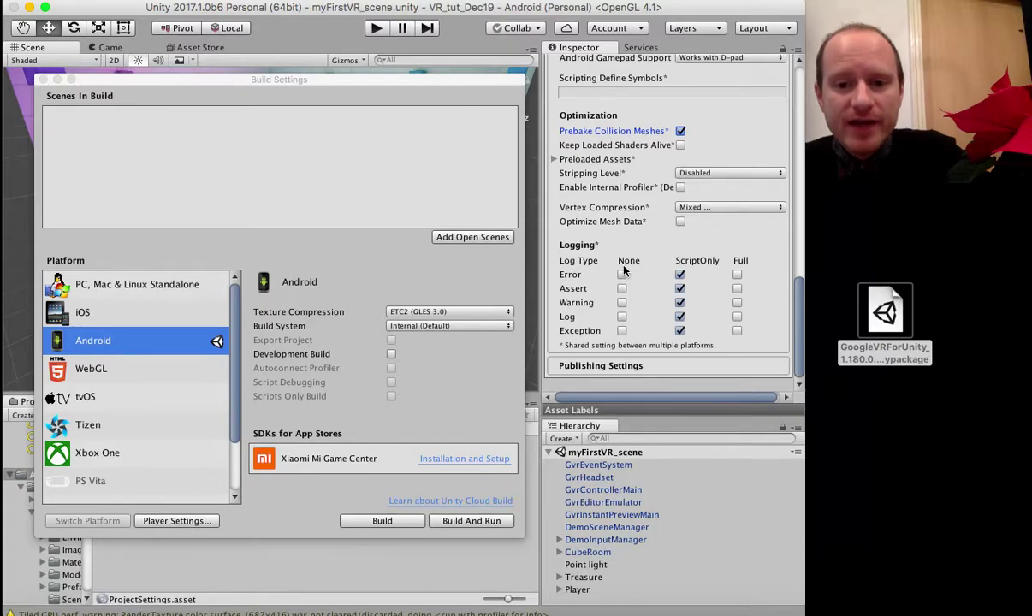
{"action": "left_click", "coordinate": [623, 274]}
{"action": "left_click", "coordinate": [622, 288]}
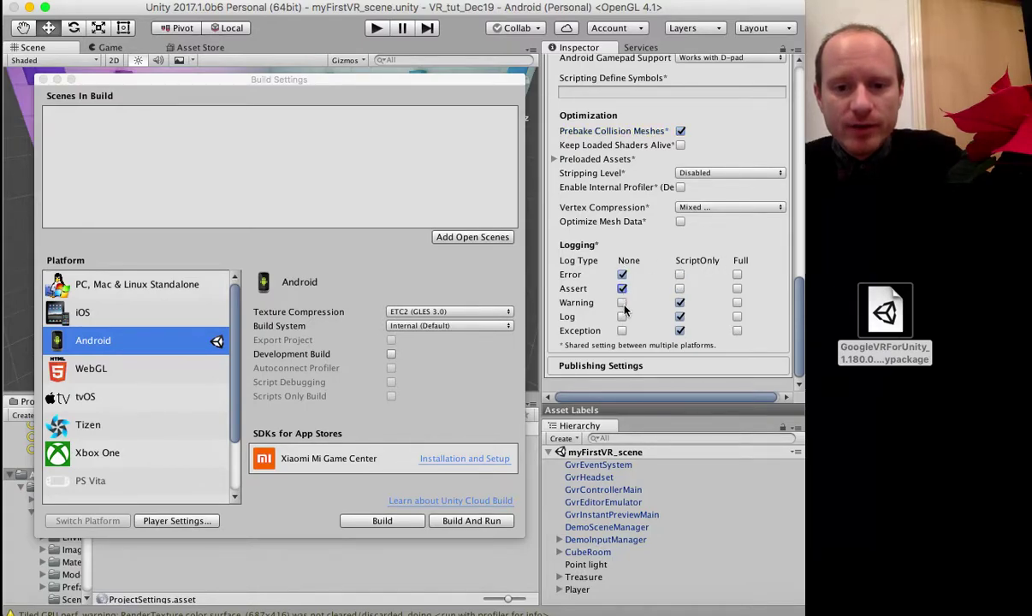
{"action": "left_click", "coordinate": [622, 302]}
{"action": "left_click", "coordinate": [622, 317]}
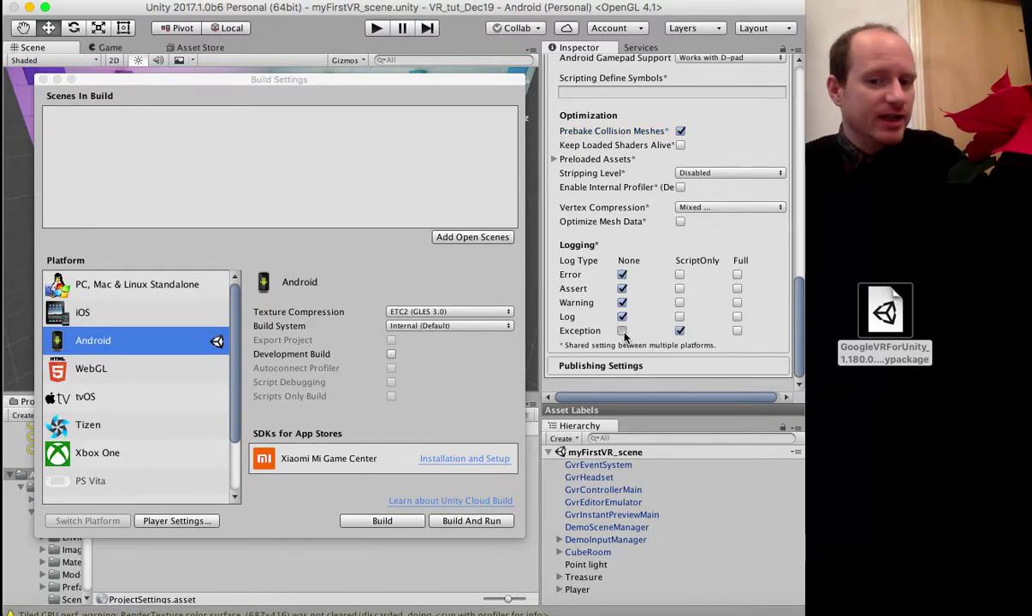
{"action": "left_click", "coordinate": [622, 330]}
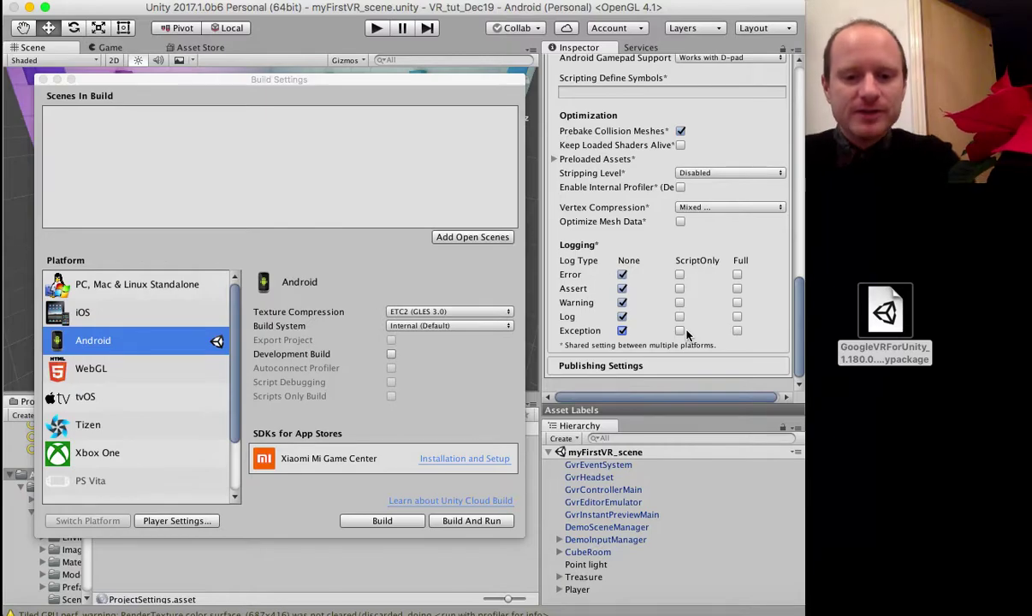
Expand Publishing Settings, enable 'Create a new keystore' and open the Browse Keystore save dialog.
{"action": "left_click", "coordinate": [601, 365]}
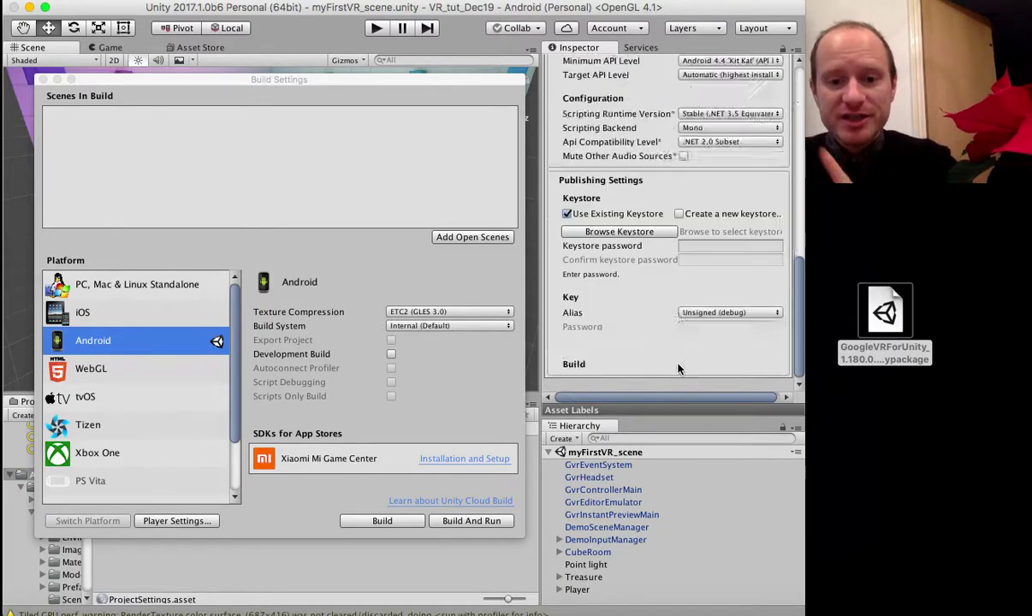
{"action": "scroll", "coordinate": [663, 267], "scroll_direction": "down", "scroll_amount": 5}
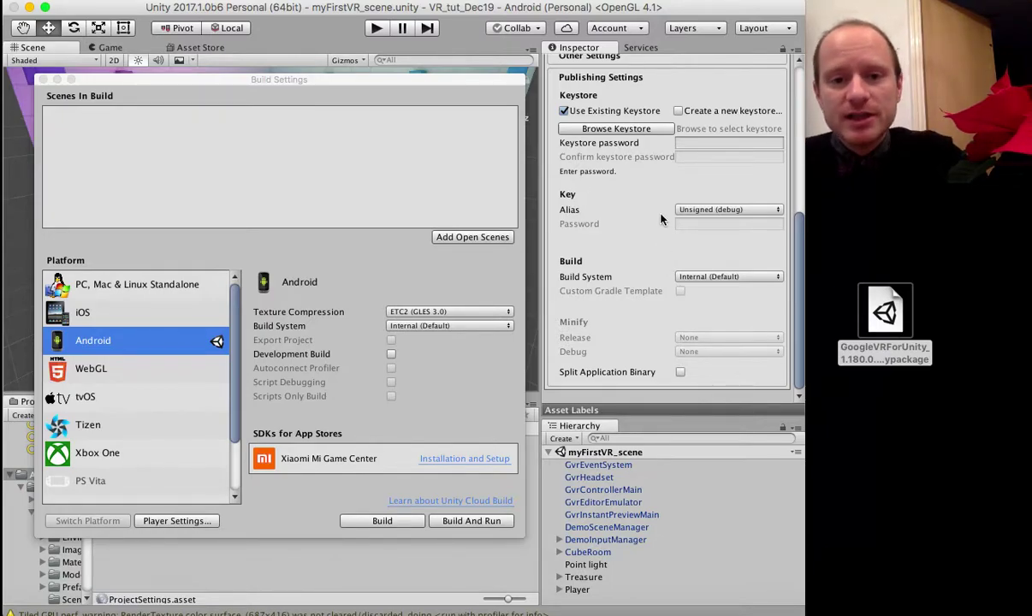
{"action": "scroll", "coordinate": [661, 214], "scroll_direction": "up", "scroll_amount": 2}
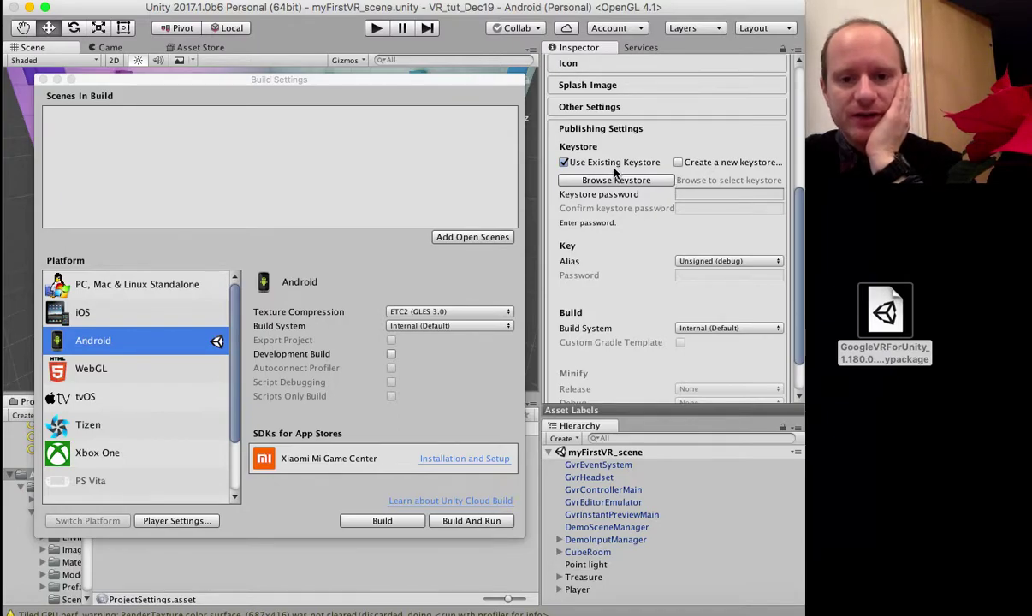
{"action": "left_click", "coordinate": [677, 164]}
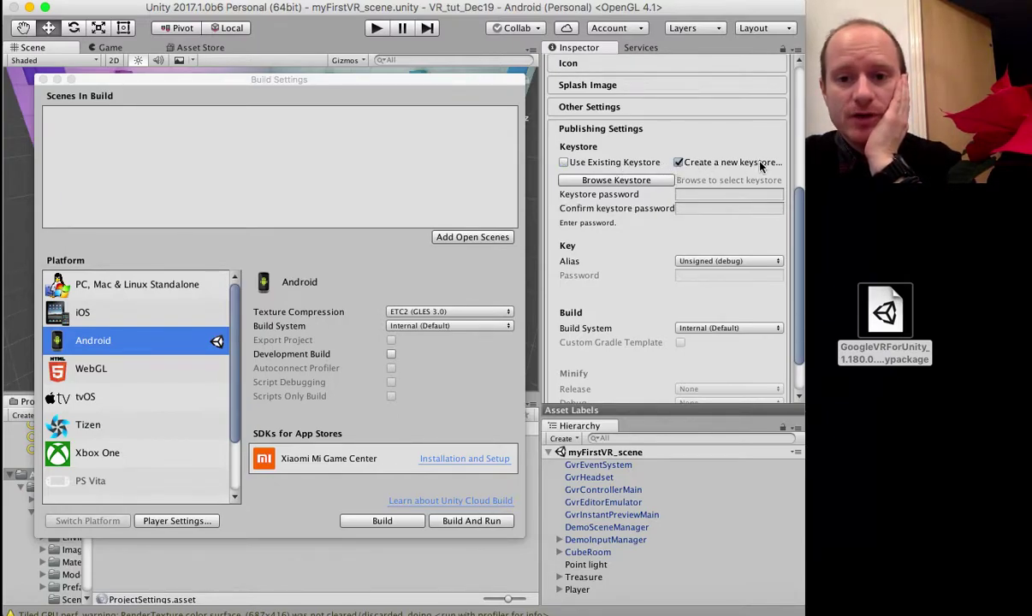
{"action": "left_click", "coordinate": [642, 182]}
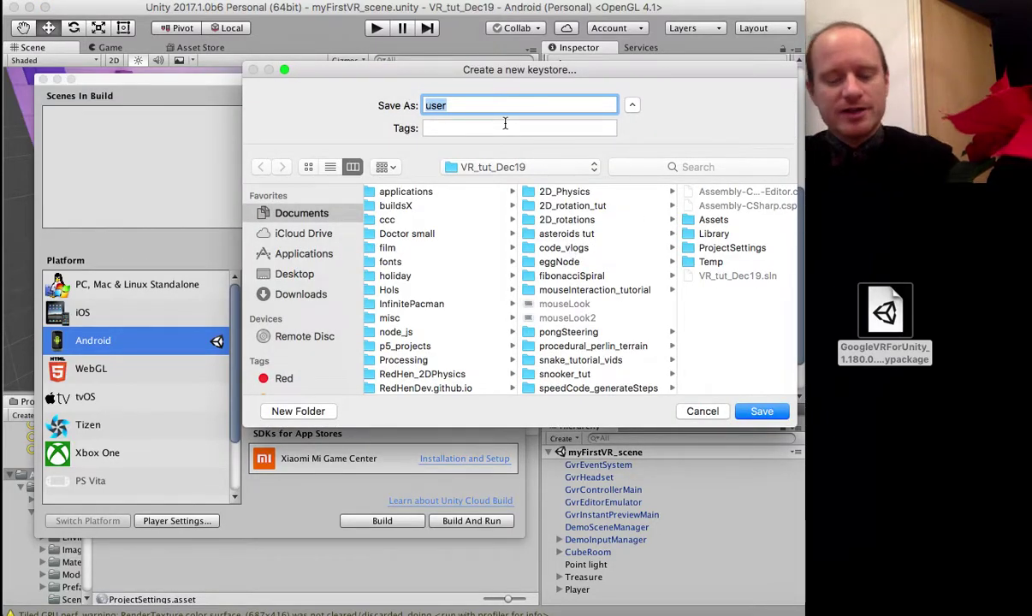
Name the keystore RHtuts_KS, then enter and confirm the keystore password.
{"action": "type", "text": "RHt"}
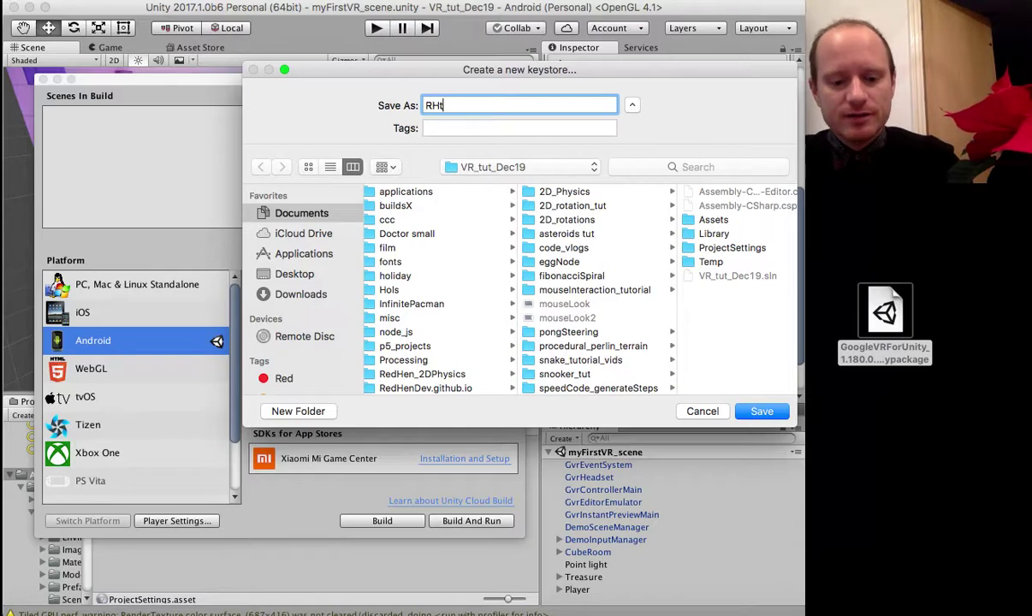
{"action": "type", "text": "uts_KS"}
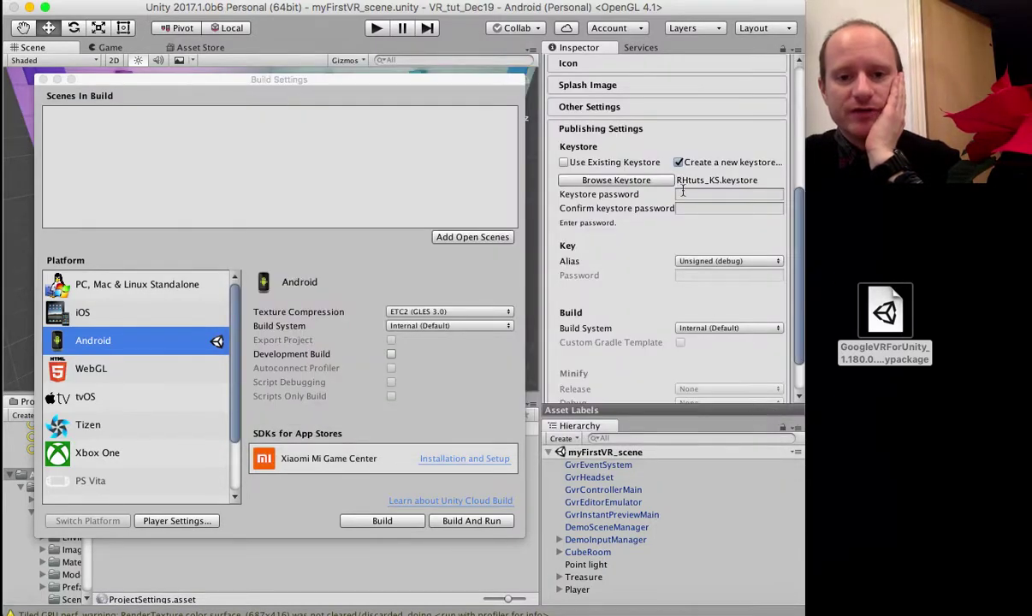
{"action": "left_click", "coordinate": [704, 194]}
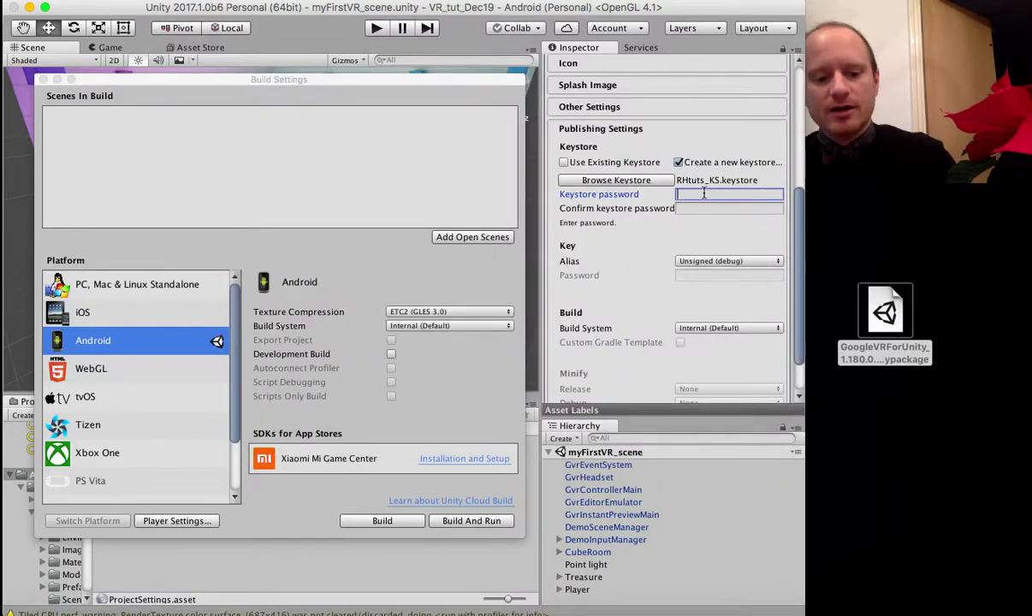
{"action": "type", "text": "****"}
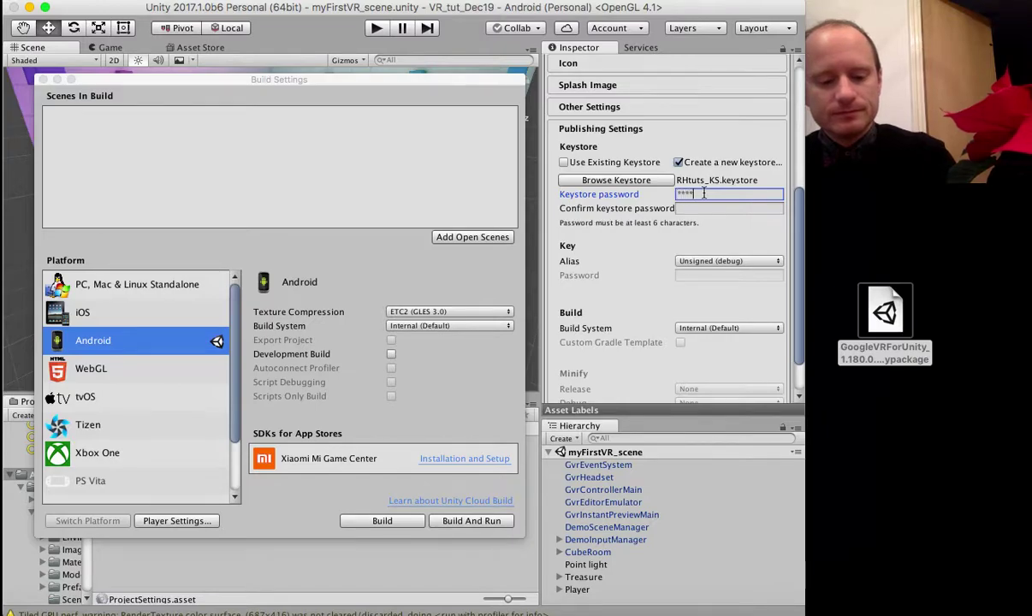
{"action": "type", "text": "****"}
{"action": "left_click", "coordinate": [697, 211]}
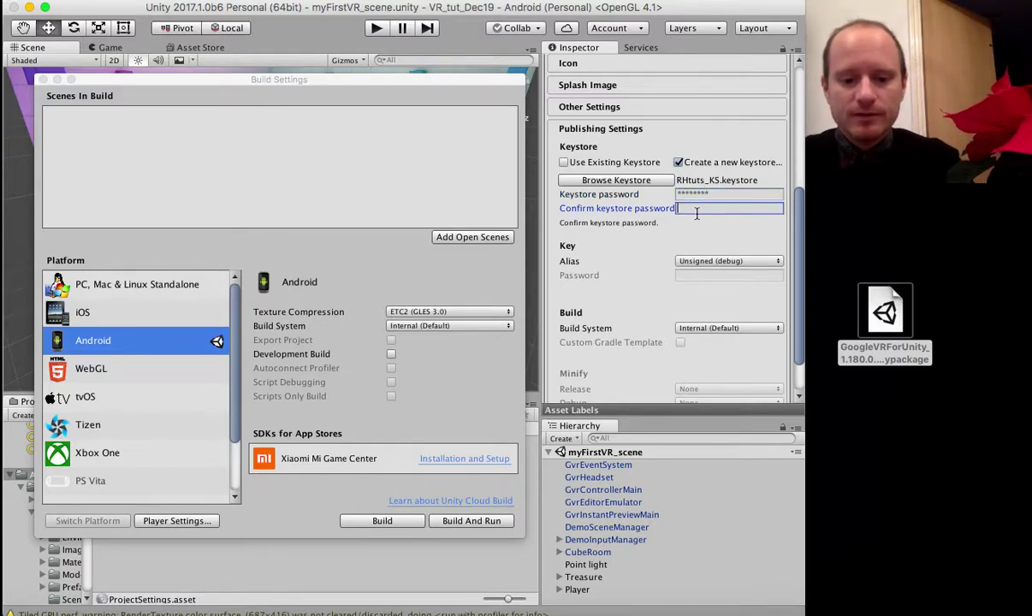
{"action": "type", "text": "********"}
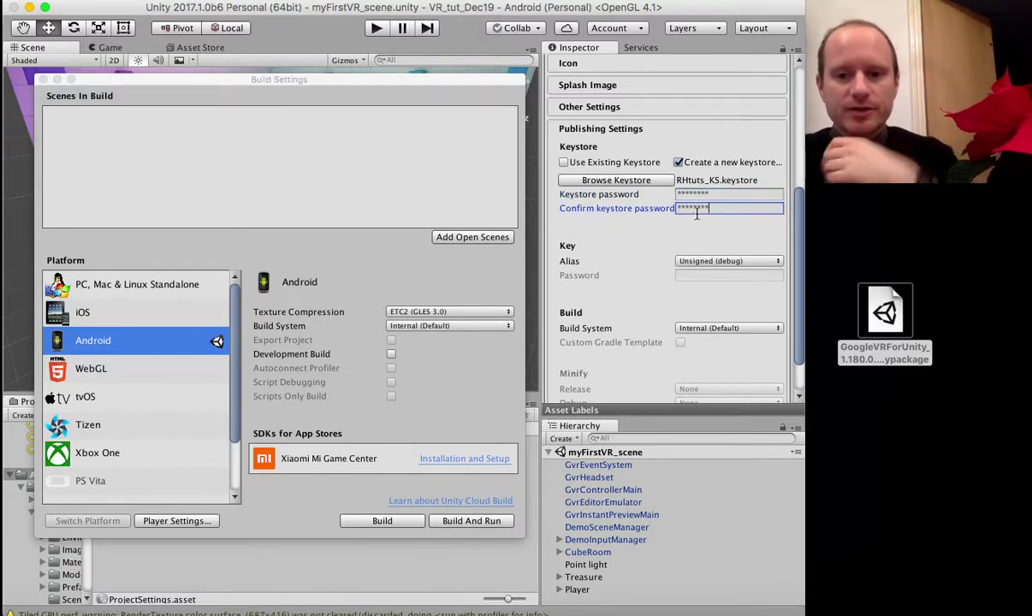
{"action": "left_click", "coordinate": [704, 261]}
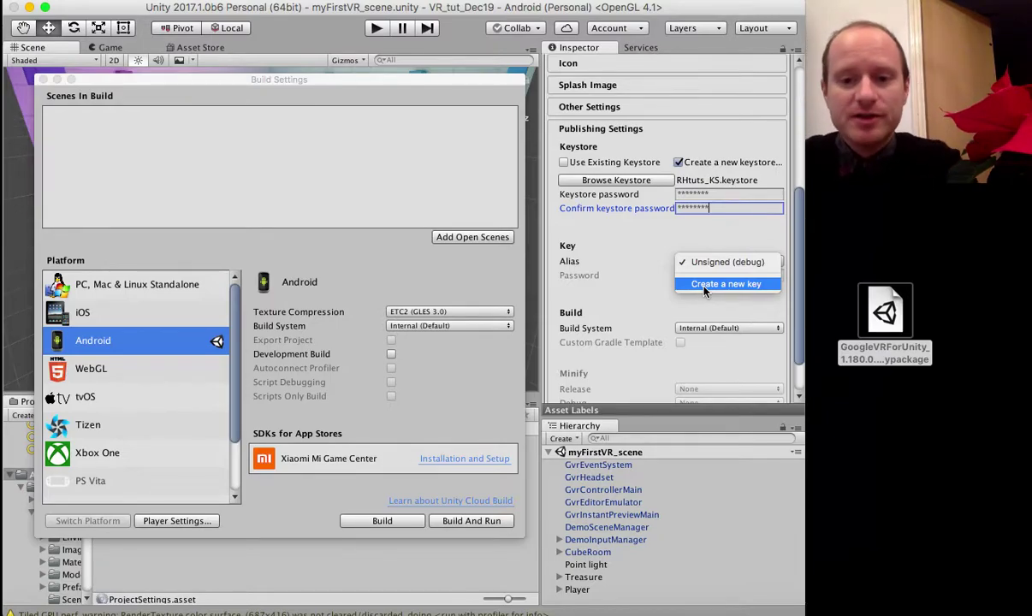
Create a new key with alias RedHen, entering and confirming the key password.
{"action": "left_click", "coordinate": [709, 284]}
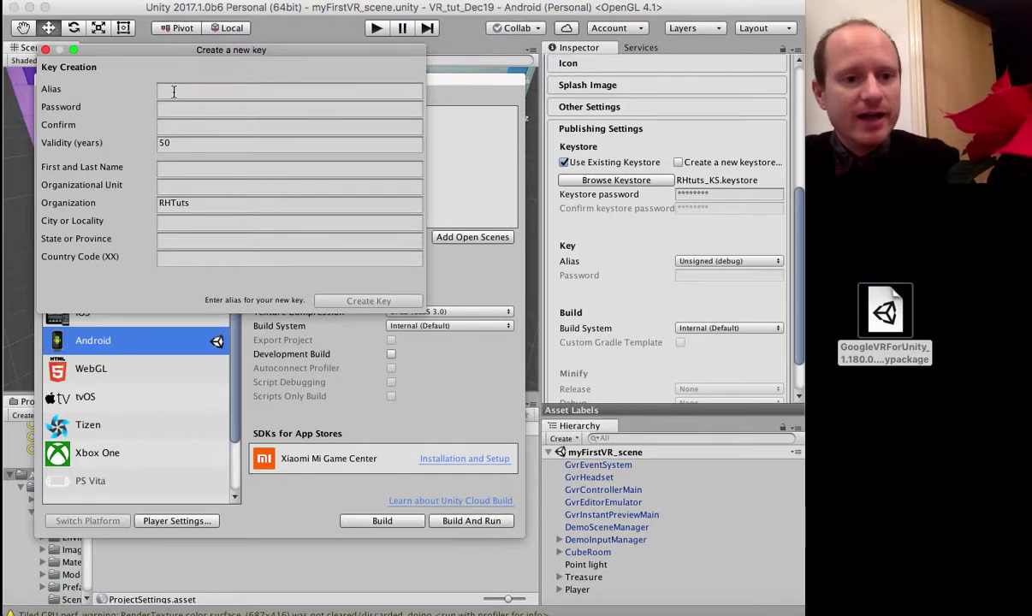
{"action": "left_click", "coordinate": [174, 91]}
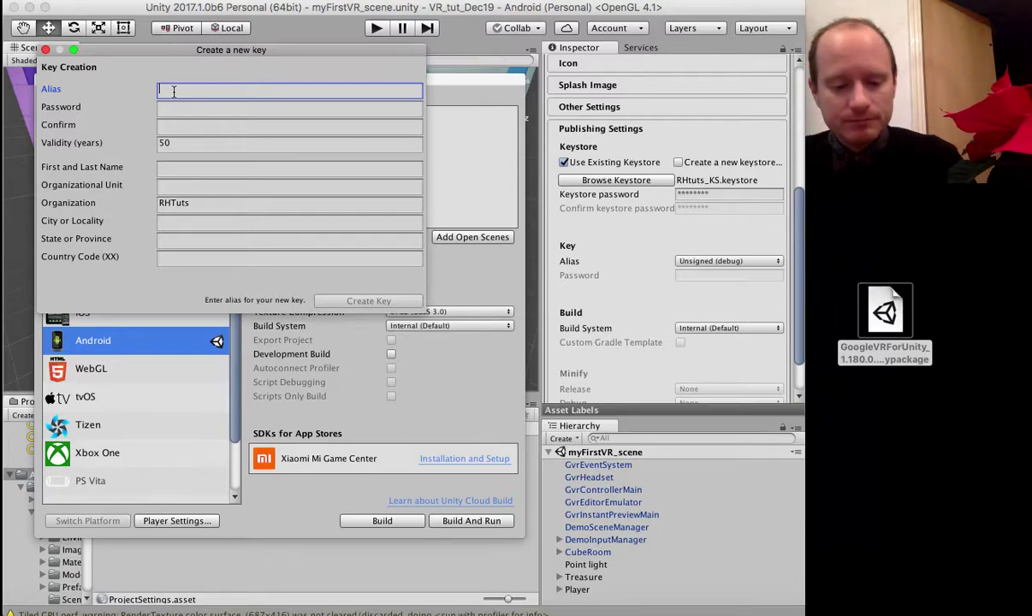
{"action": "type", "text": "RH"}
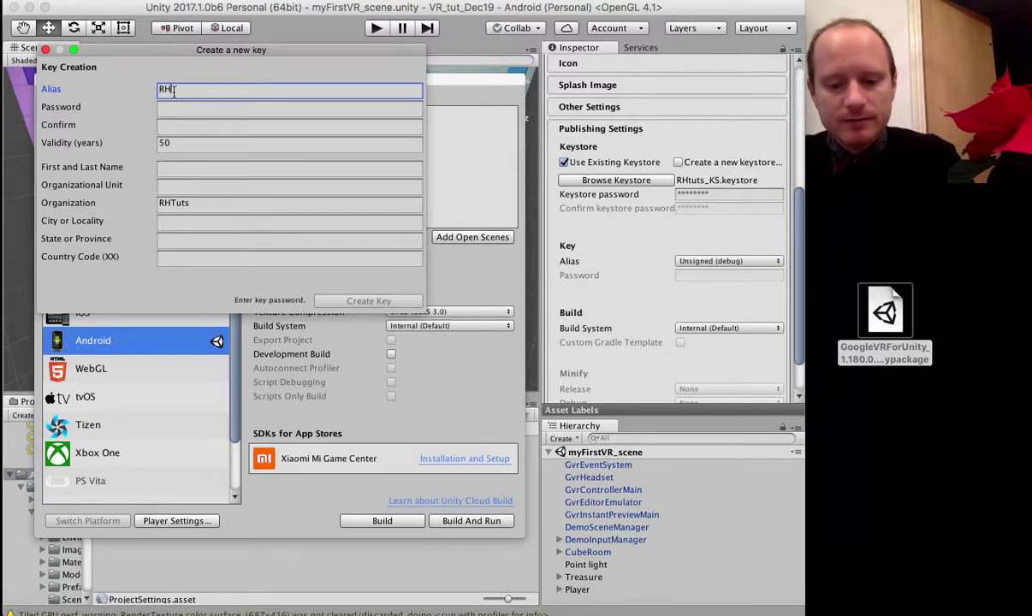
{"action": "key", "text": "BackSpace"}
{"action": "key", "text": "BackSpace"}
{"action": "type", "text": "RedHe"}
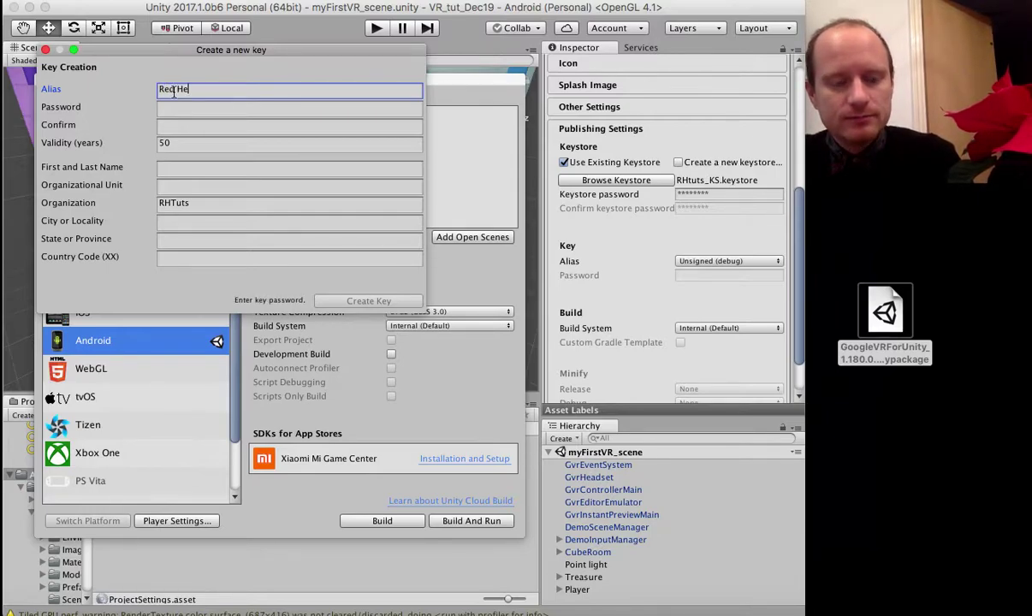
{"action": "type", "text": "n"}
{"action": "left_click", "coordinate": [201, 107]}
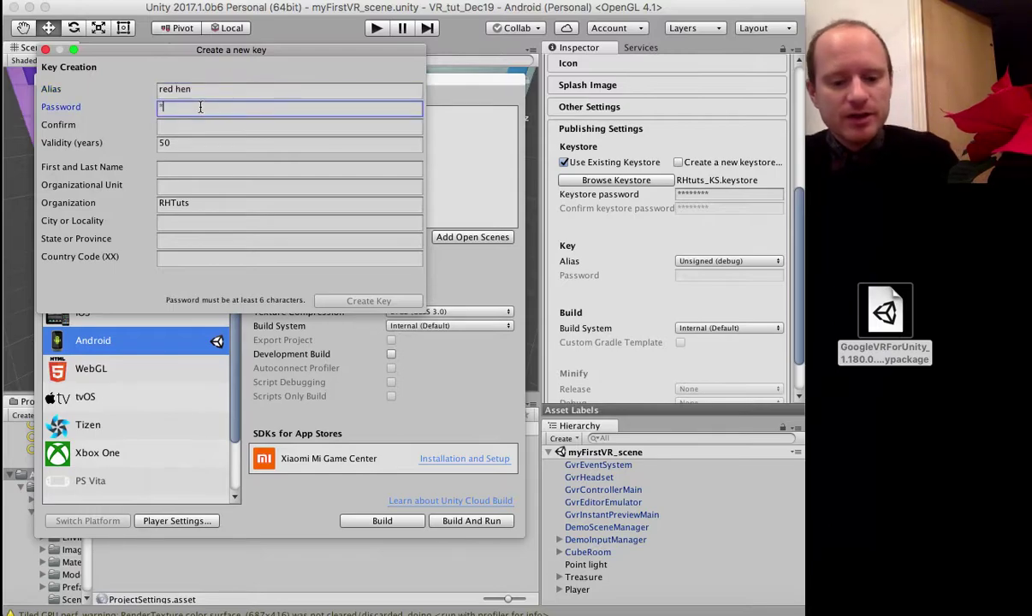
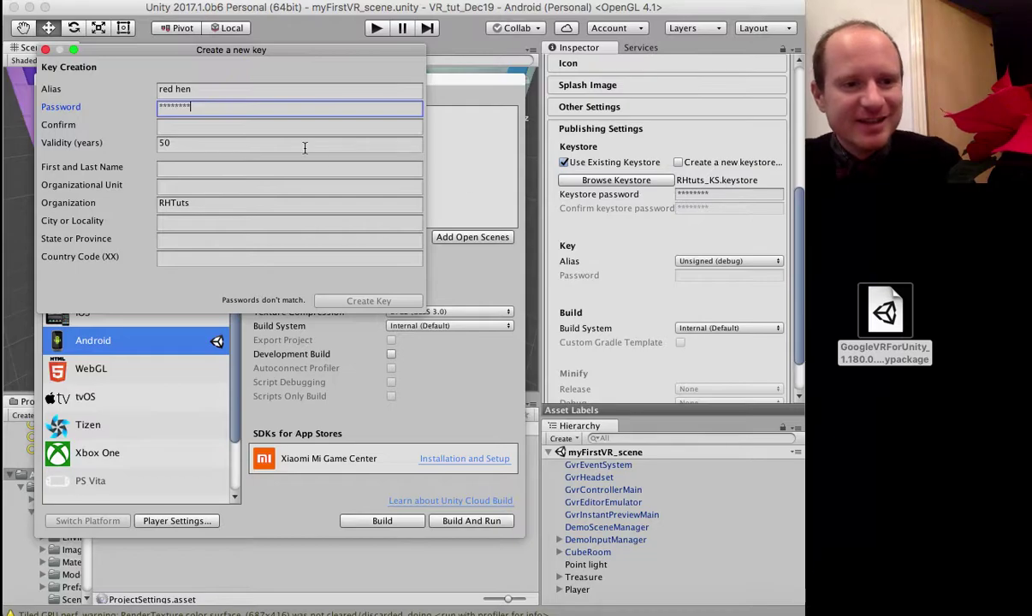
{"action": "left_click", "coordinate": [182, 125]}
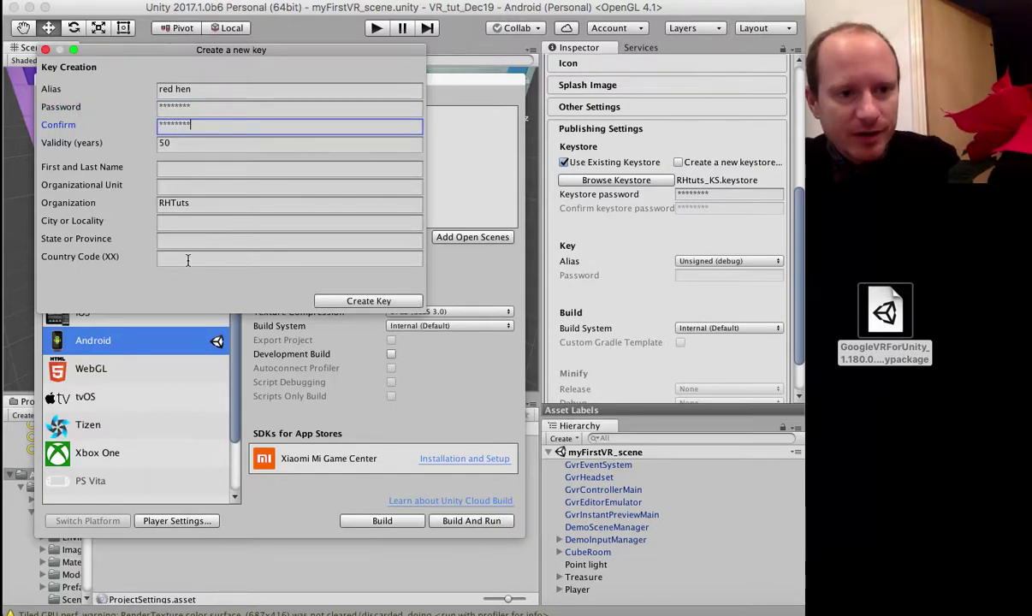
{"action": "left_click", "coordinate": [383, 302]}
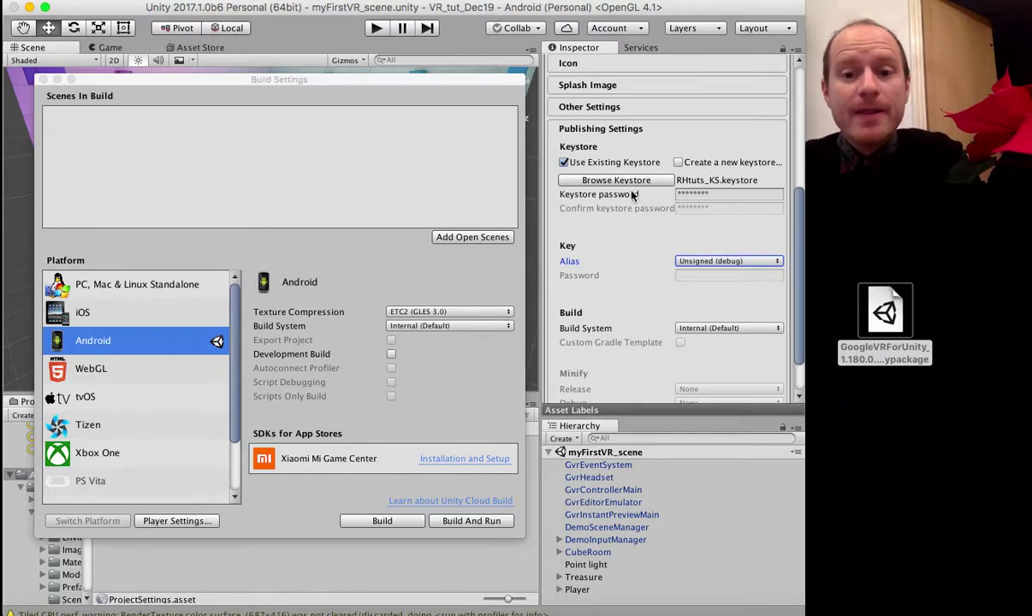
Select the red hen key as the signing alias.
{"action": "left_click", "coordinate": [706, 262]}
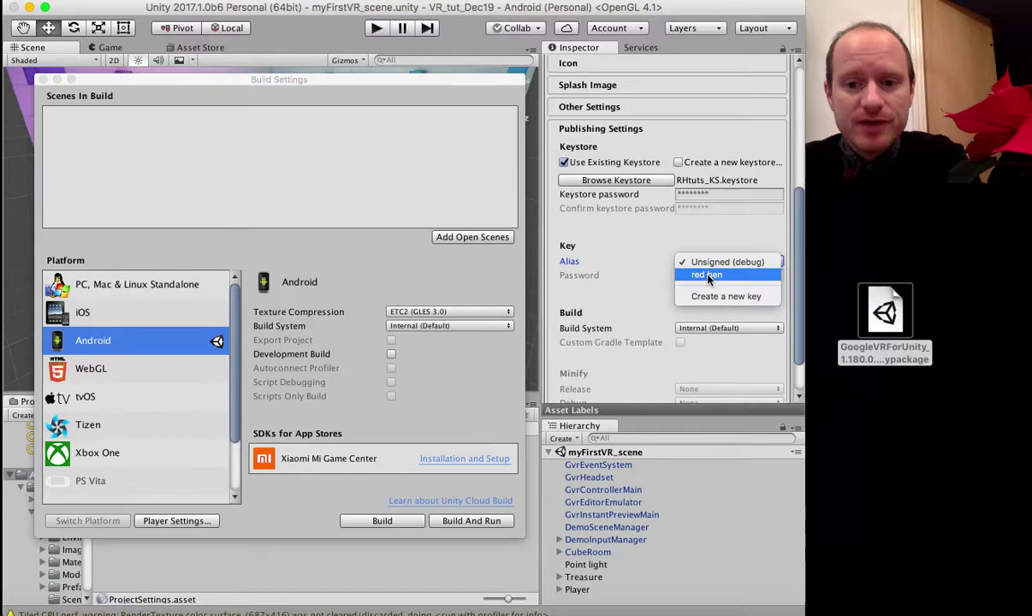
{"action": "left_click", "coordinate": [709, 275]}
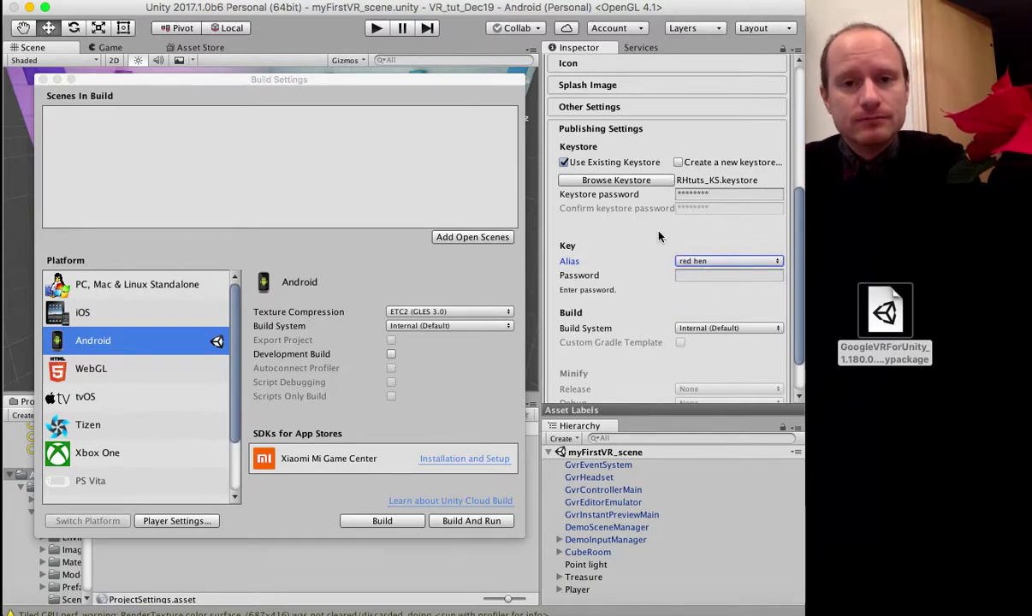
{"action": "scroll", "coordinate": [655, 257], "scroll_direction": "down", "scroll_amount": 2}
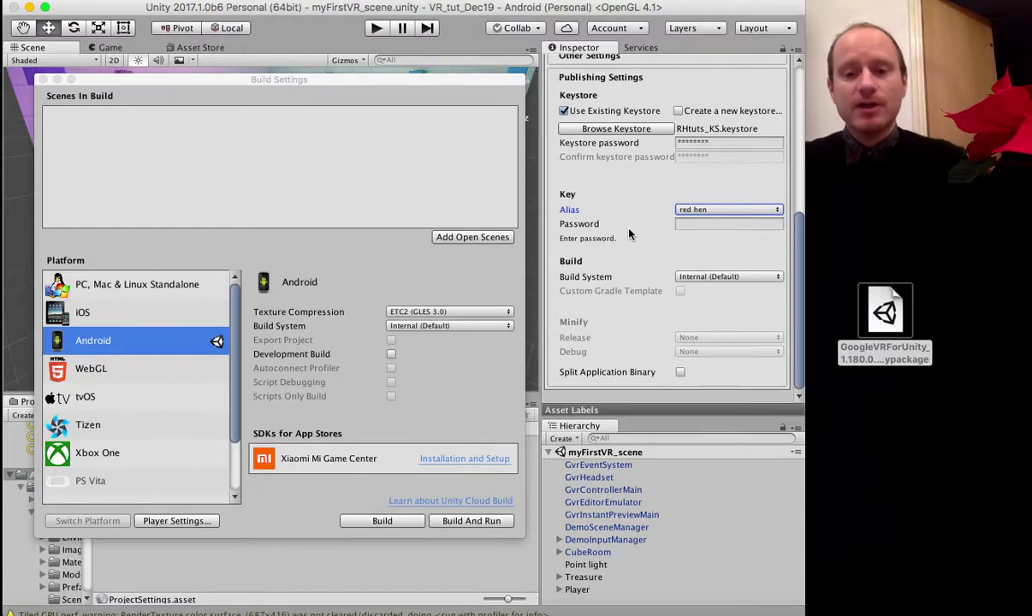
{"action": "scroll", "coordinate": [633, 231], "scroll_direction": "up", "scroll_amount": 5}
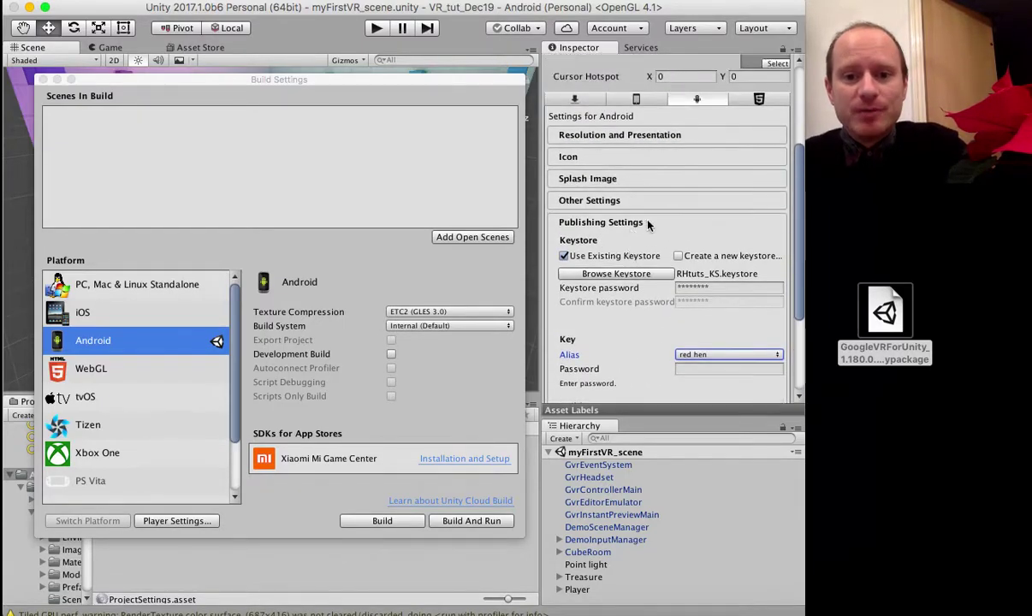
{"action": "scroll", "coordinate": [648, 224], "scroll_direction": "up", "scroll_amount": 6}
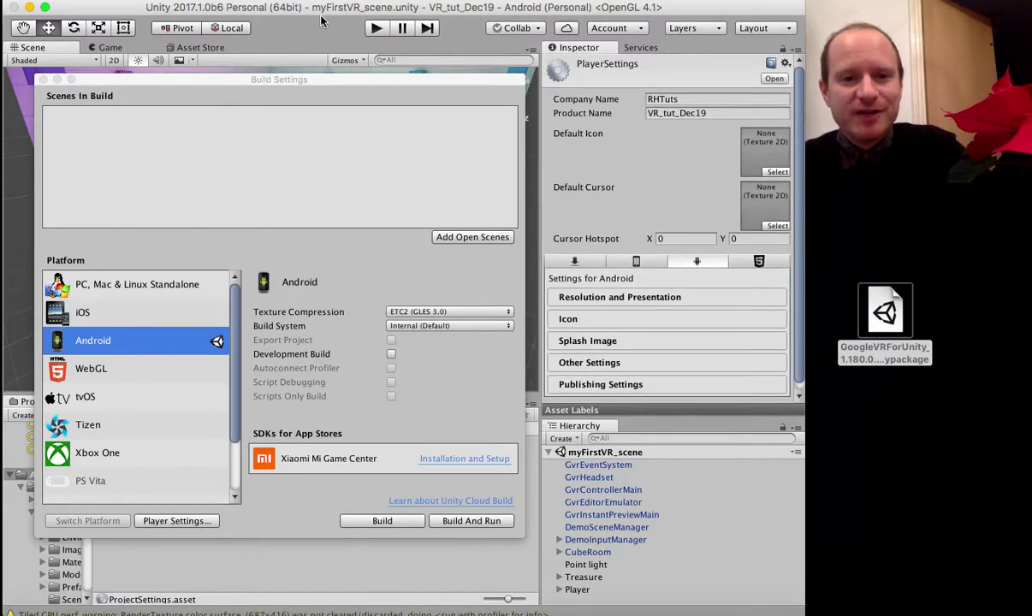
Save the project and the current VR scene from the File menu.
{"action": "left_click", "coordinate": [41, 2]}
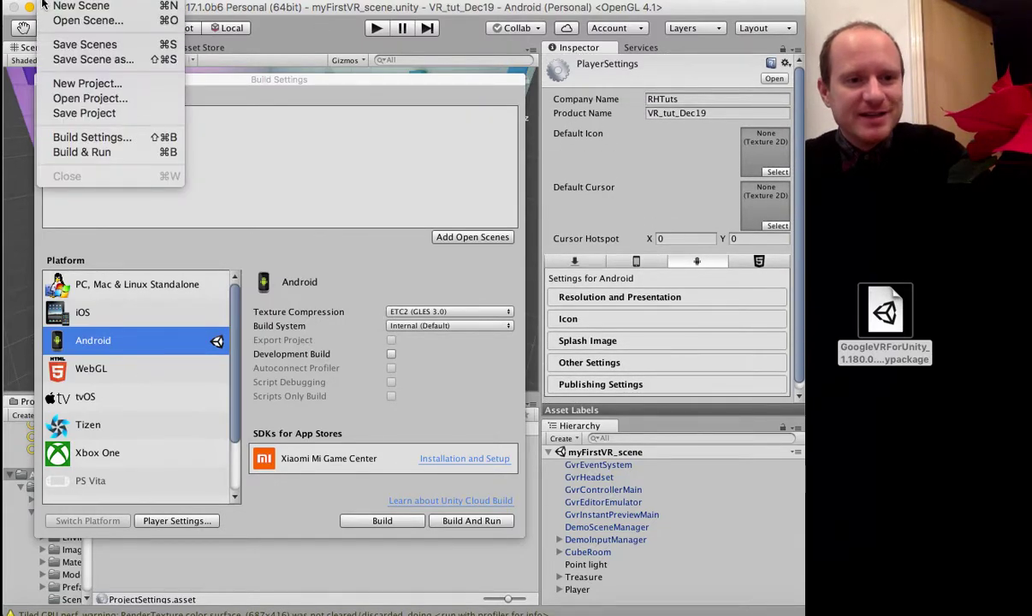
{"action": "left_click", "coordinate": [74, 113]}
{"action": "left_click", "coordinate": [41, 2]}
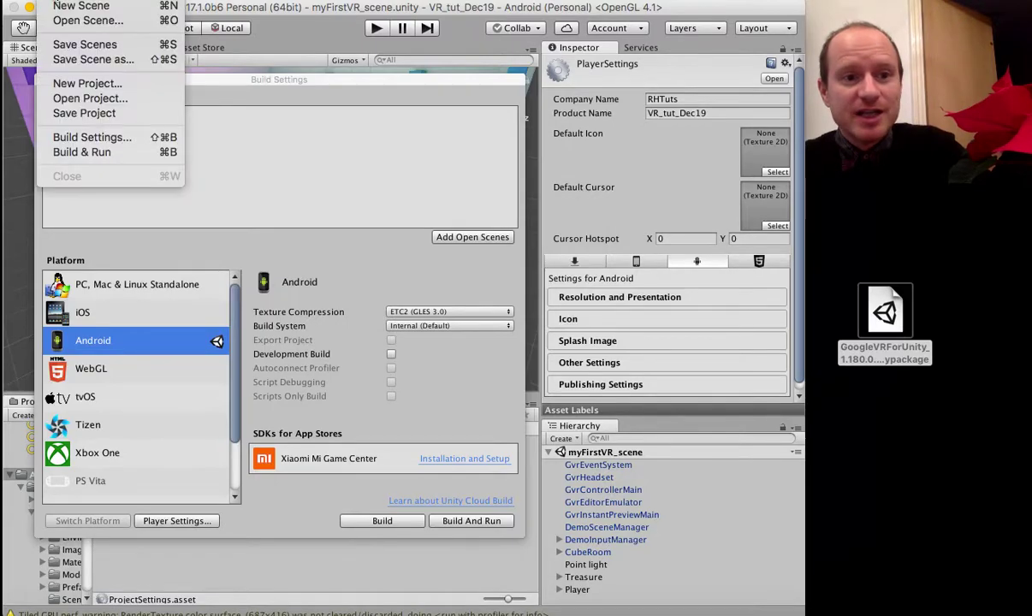
{"action": "left_click", "coordinate": [72, 46]}
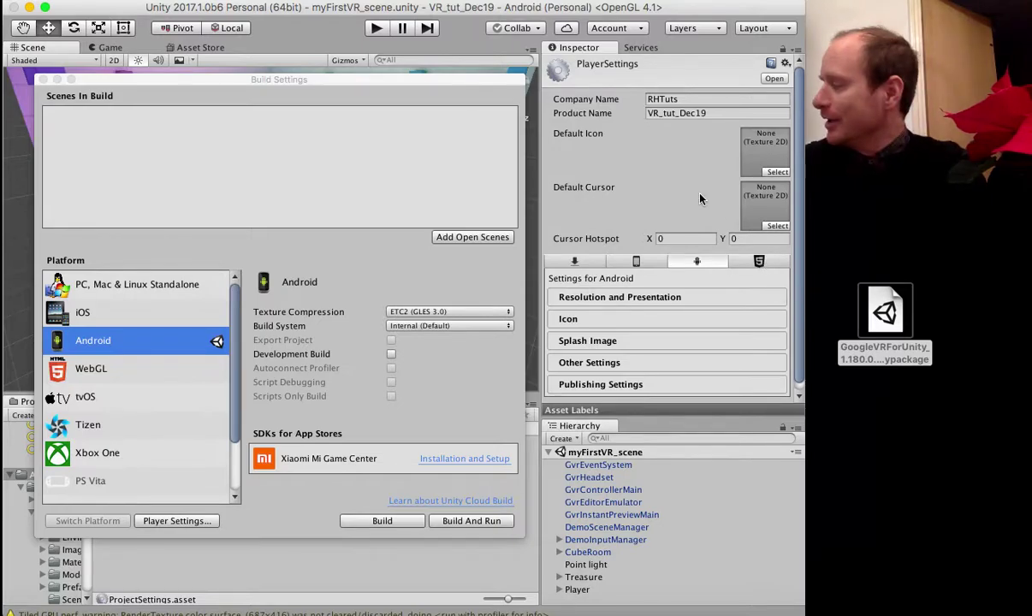
Expand Publishing Settings to check the RHtuts_KS.keystore signing setup.
{"action": "scroll", "coordinate": [700, 199], "scroll_direction": "down", "scroll_amount": 1}
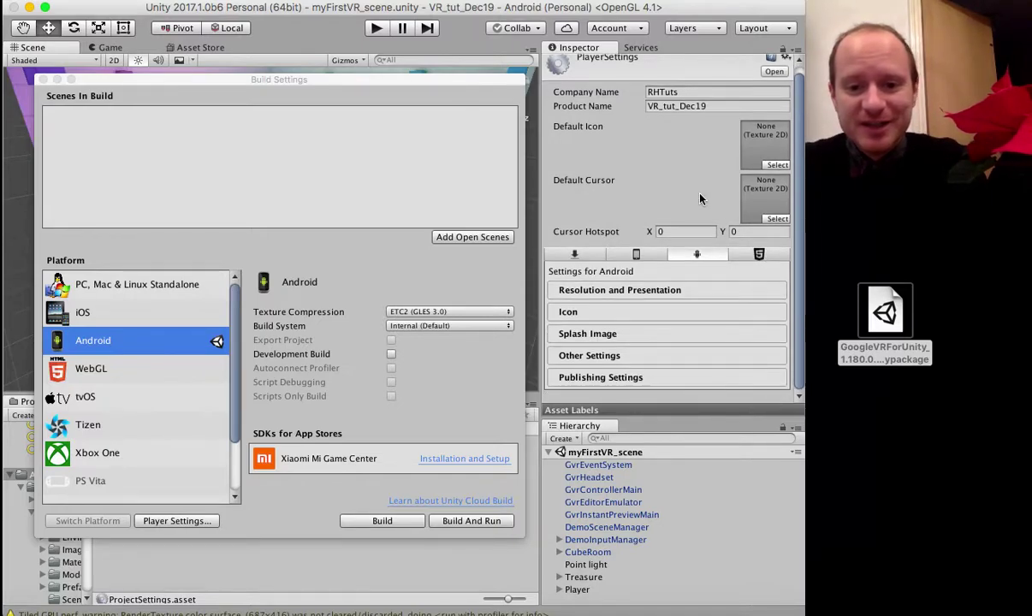
{"action": "left_click", "coordinate": [637, 378]}
{"action": "scroll", "coordinate": [655, 374], "scroll_direction": "down", "scroll_amount": 5}
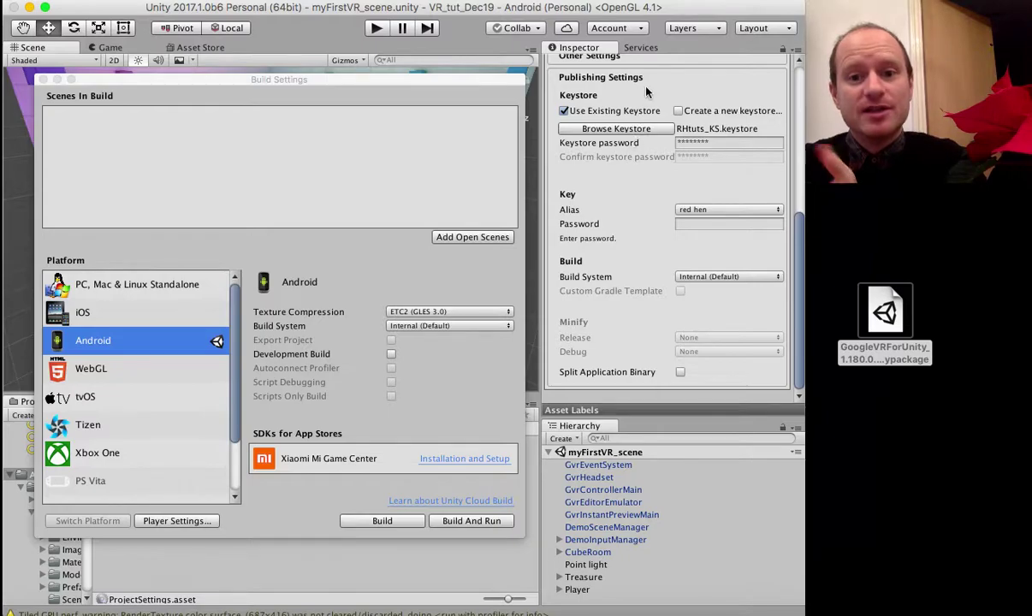
{"action": "scroll", "coordinate": [640, 81], "scroll_direction": "up", "scroll_amount": 5}
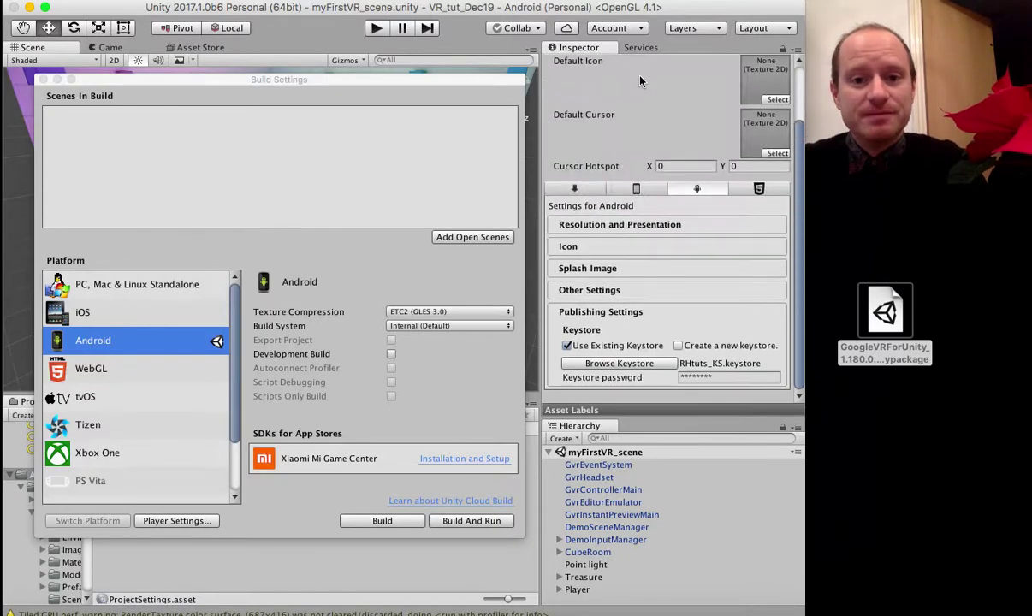
{"action": "scroll", "coordinate": [640, 82], "scroll_direction": "up", "scroll_amount": 2}
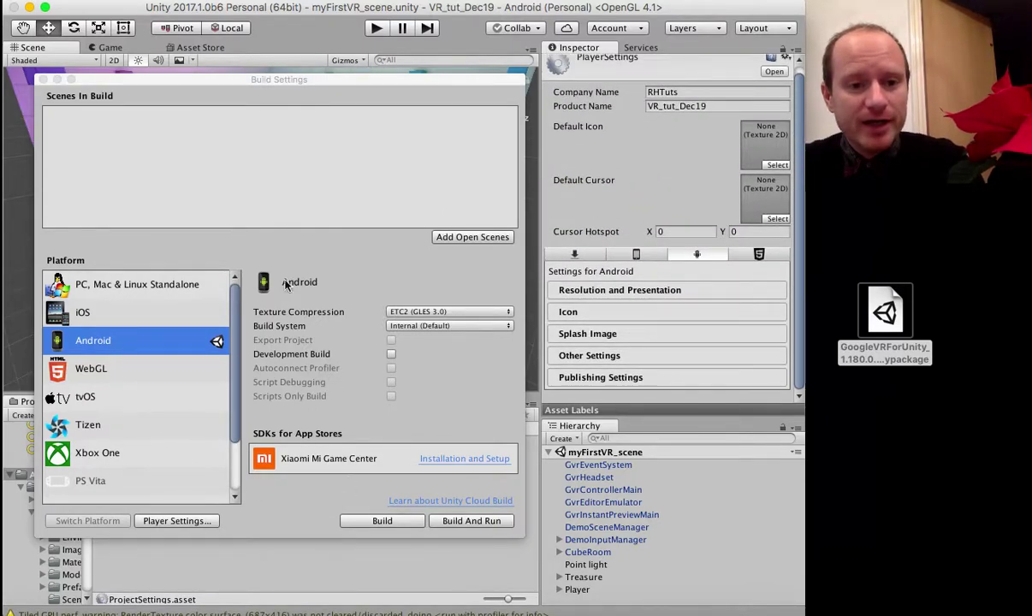
Add the open myFirstVR_scene to Scenes In Build and close Build Settings.
{"action": "left_click", "coordinate": [476, 238]}
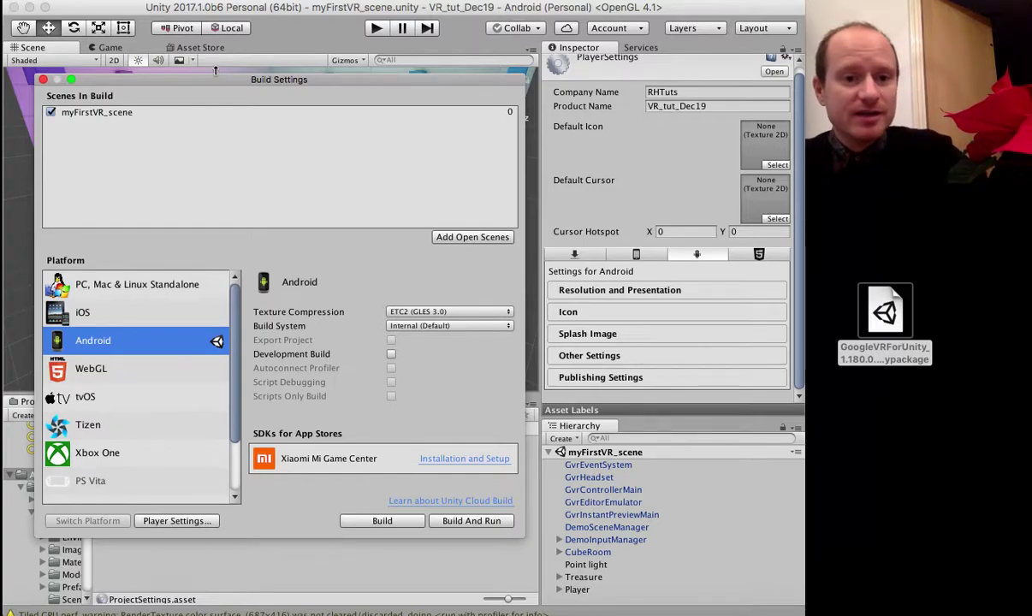
{"action": "left_click_drag", "start_coordinate": [212, 85], "coordinate": [234, 74]}
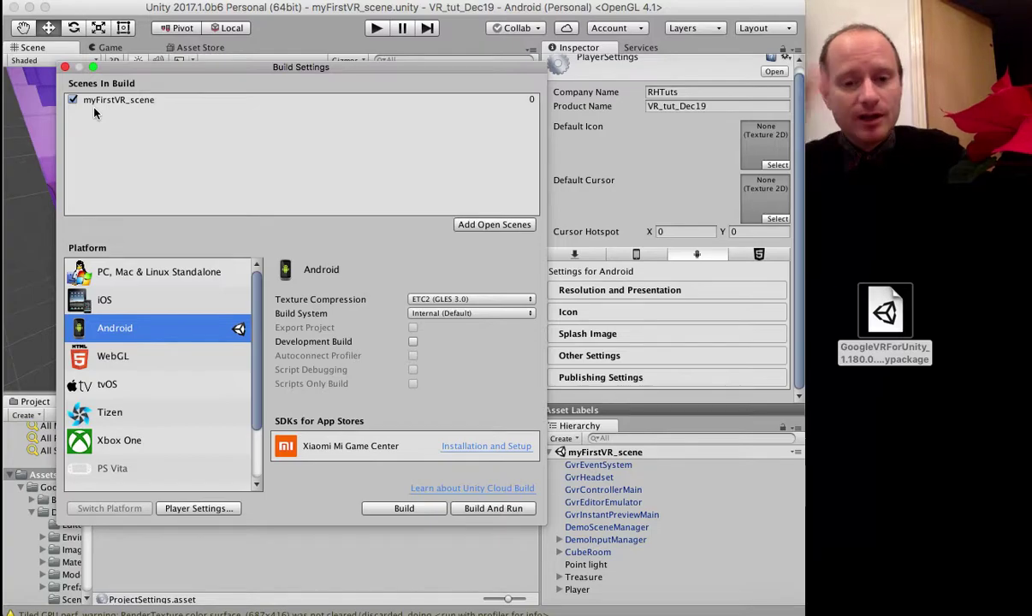
{"action": "left_click", "coordinate": [64, 67]}
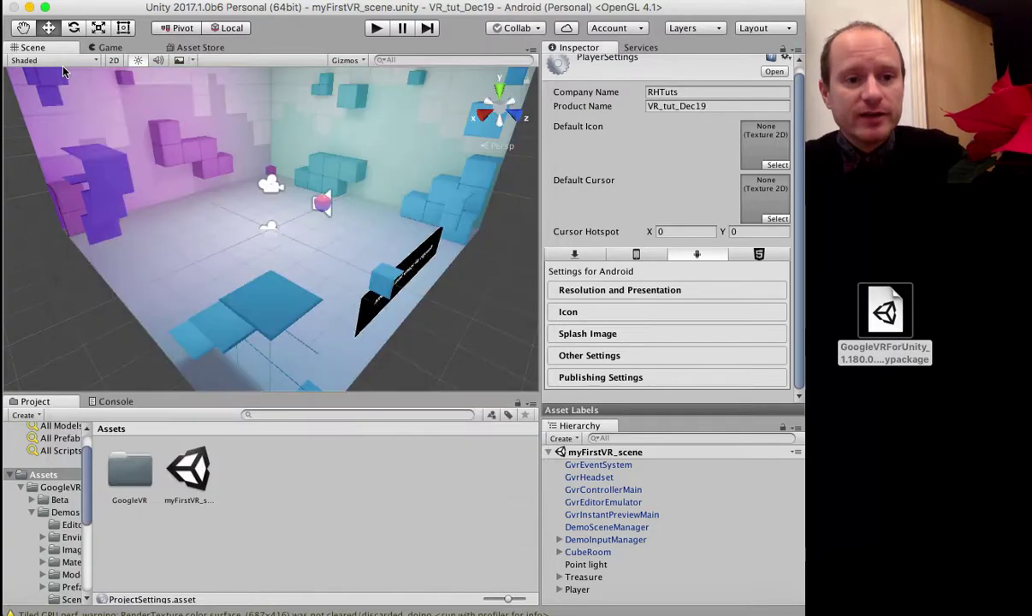
Enter Play mode and turn the head view with Alt across pink and blue cube walls.
{"action": "left_click", "coordinate": [376, 30]}
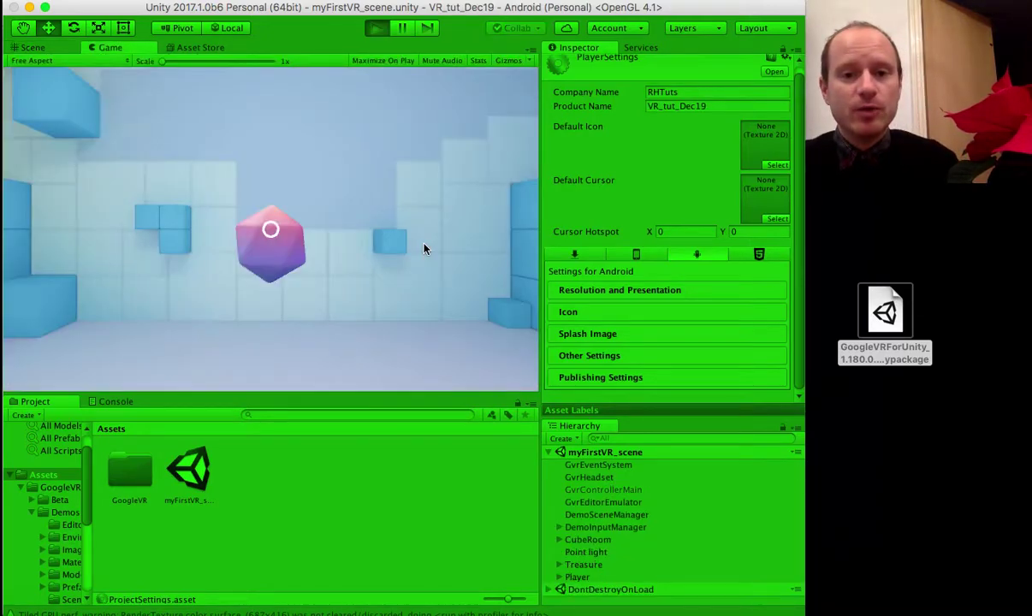
{"action": "key", "text": "alt"}
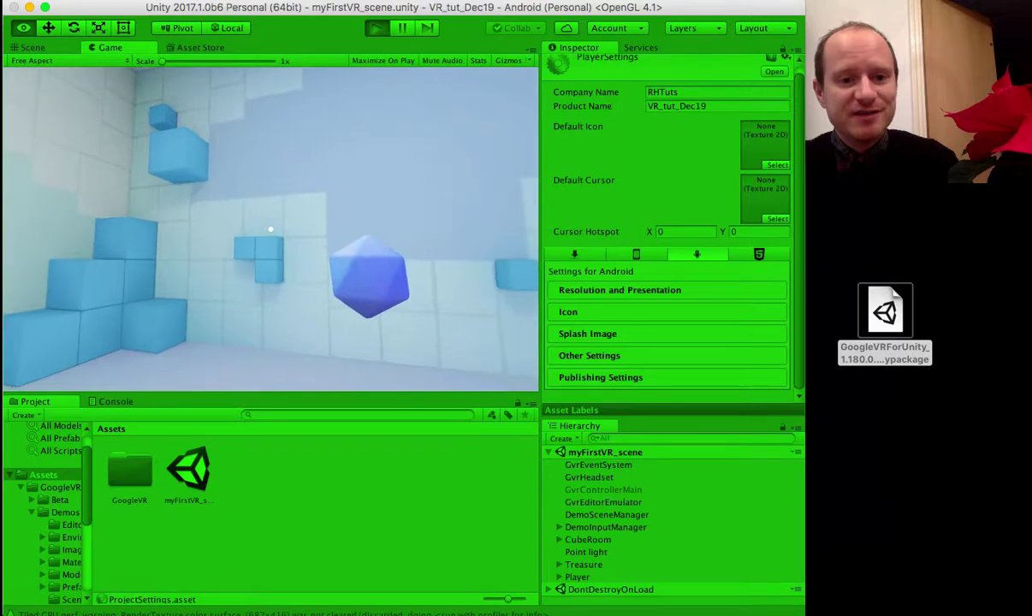
{"action": "key", "text": "alt"}
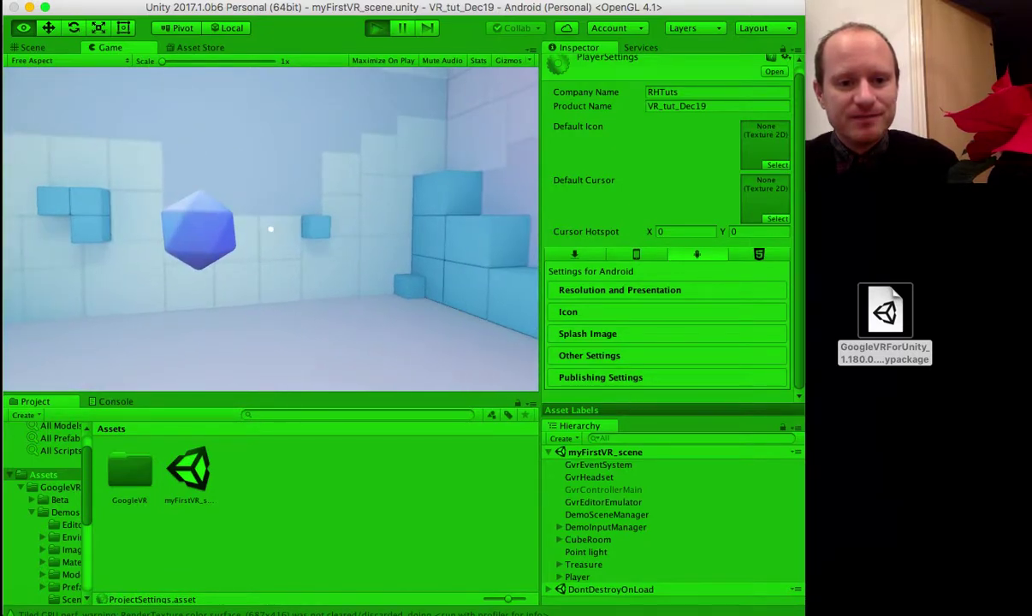
{"action": "key", "text": "alt"}
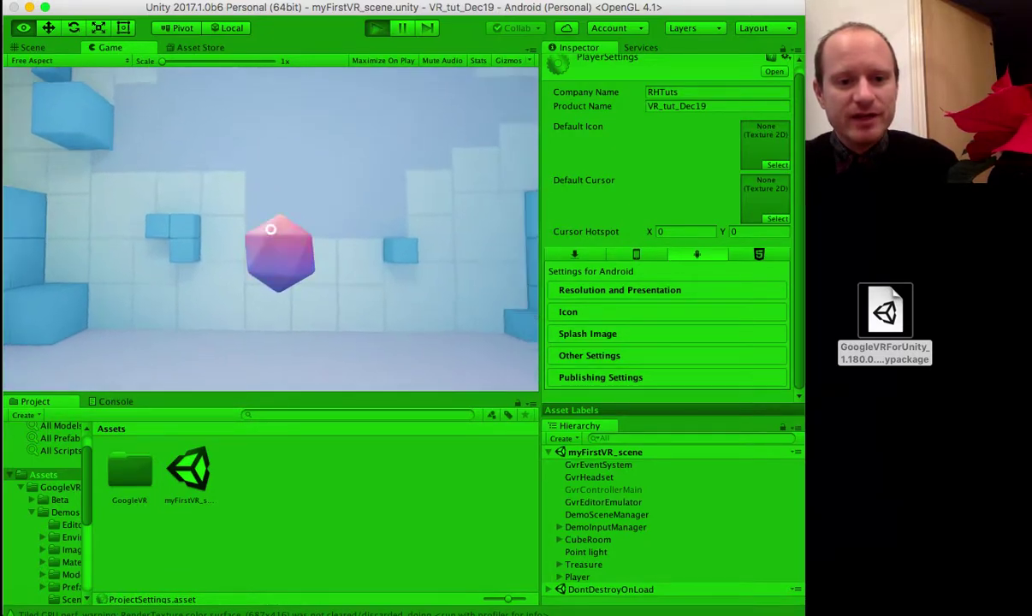
{"action": "key", "text": "alt"}
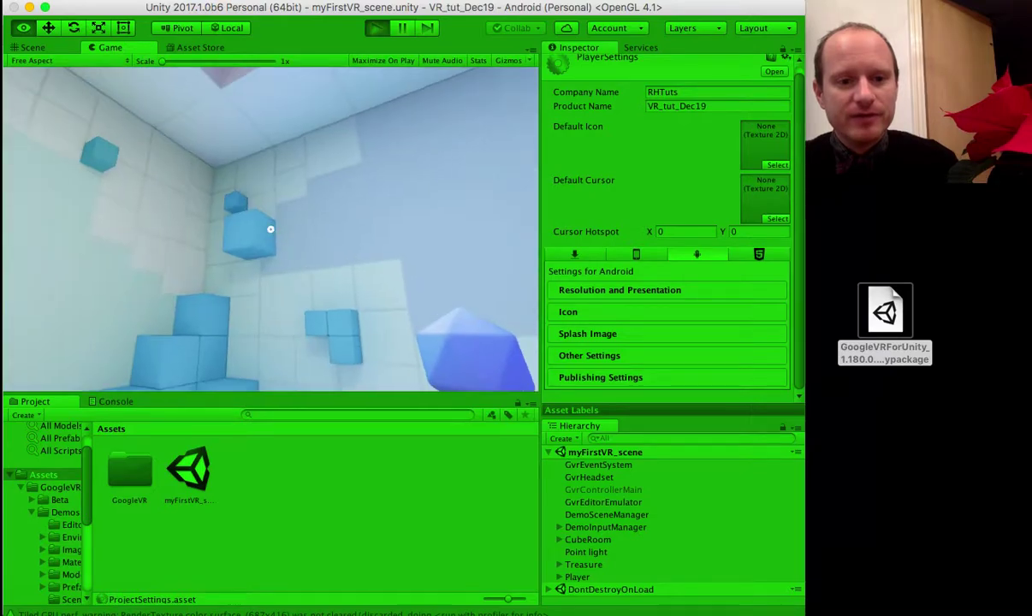
{"action": "key", "text": "alt"}
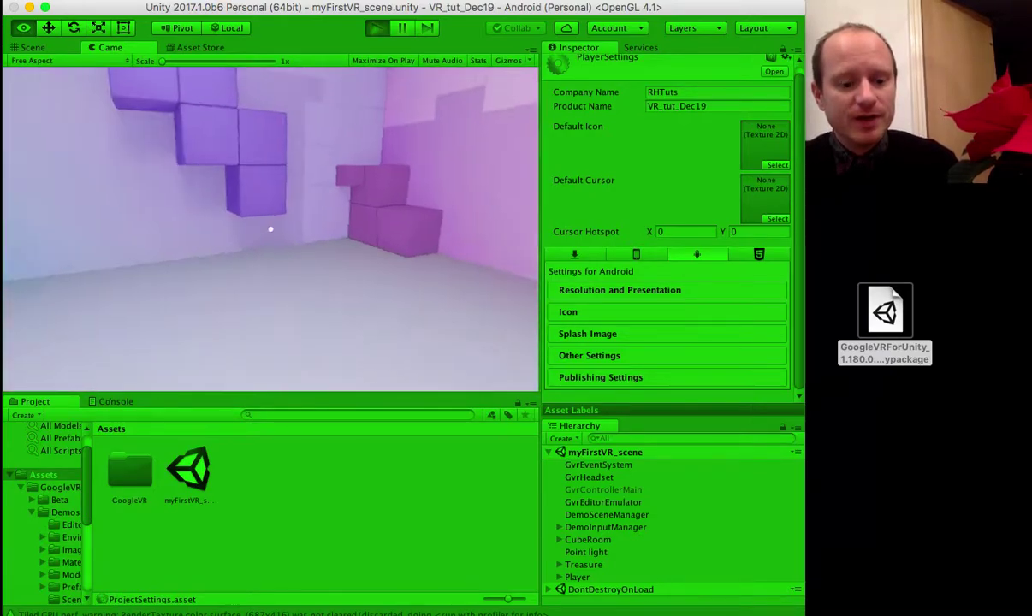
{"action": "key", "text": "alt"}
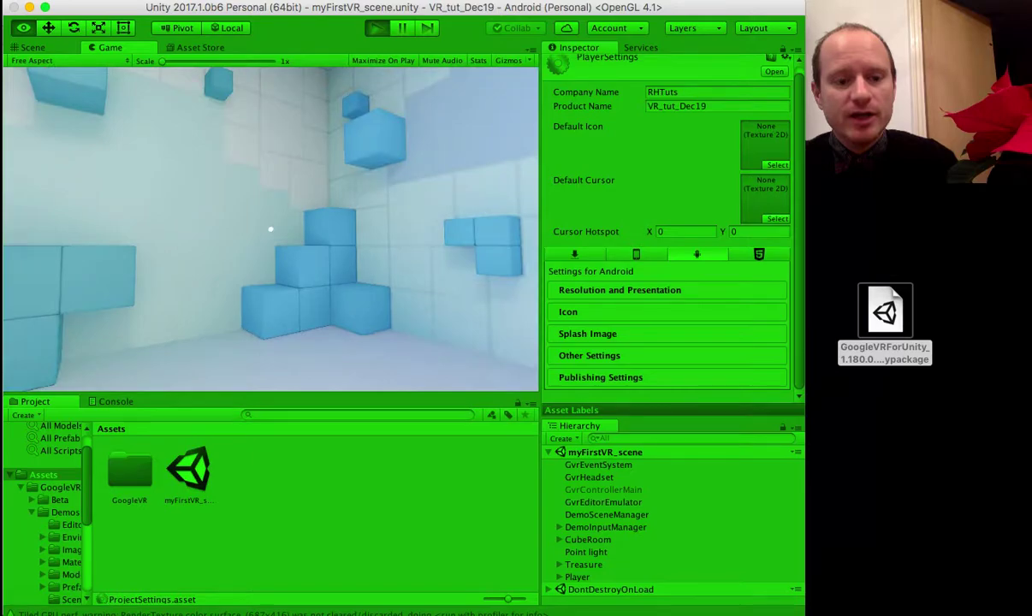
{"action": "key", "text": "alt"}
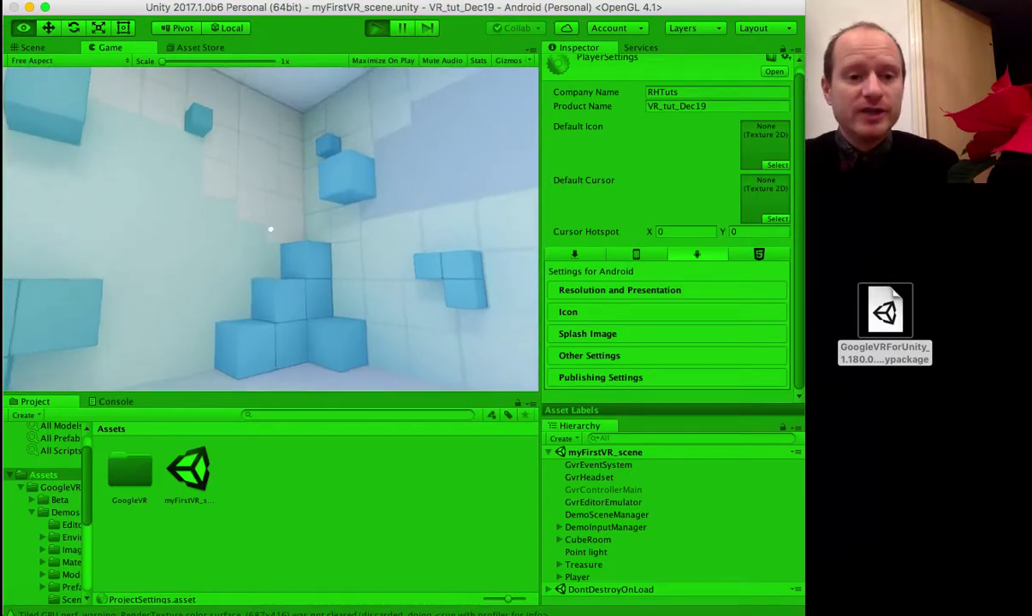
{"action": "key", "text": "alt"}
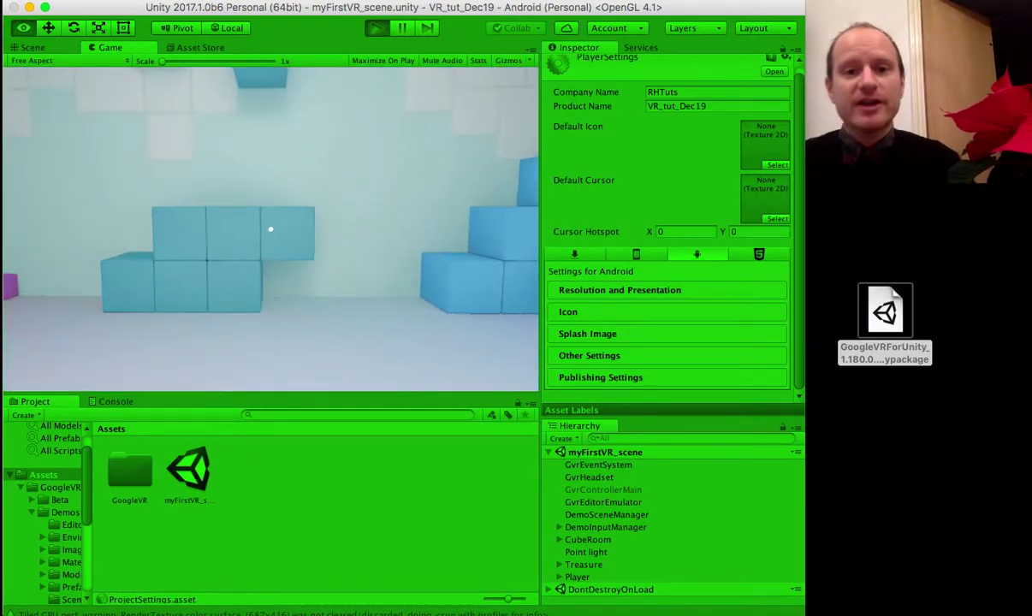
Keep looking around the cube room, tilting with Ctrl and glancing up at the ceiling.
{"action": "key", "text": "alt"}
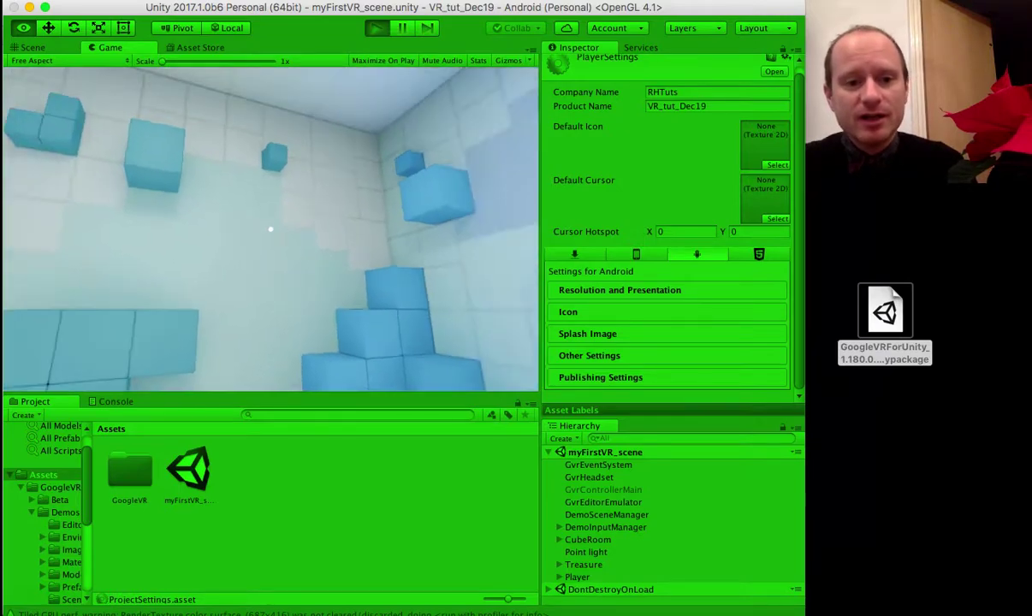
{"action": "key", "text": "alt"}
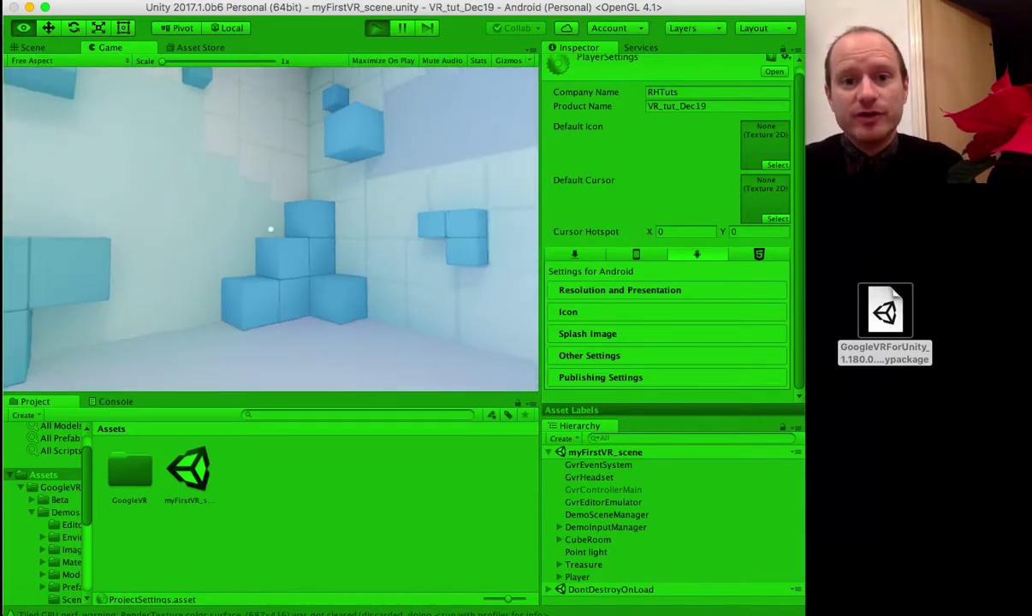
{"action": "key", "text": "alt"}
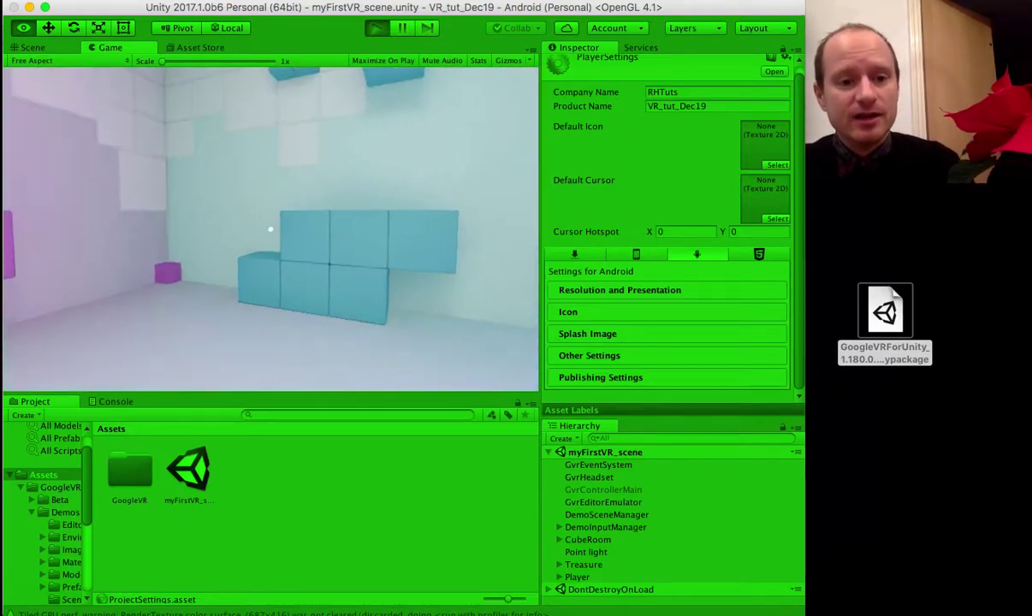
{"action": "key", "text": "alt"}
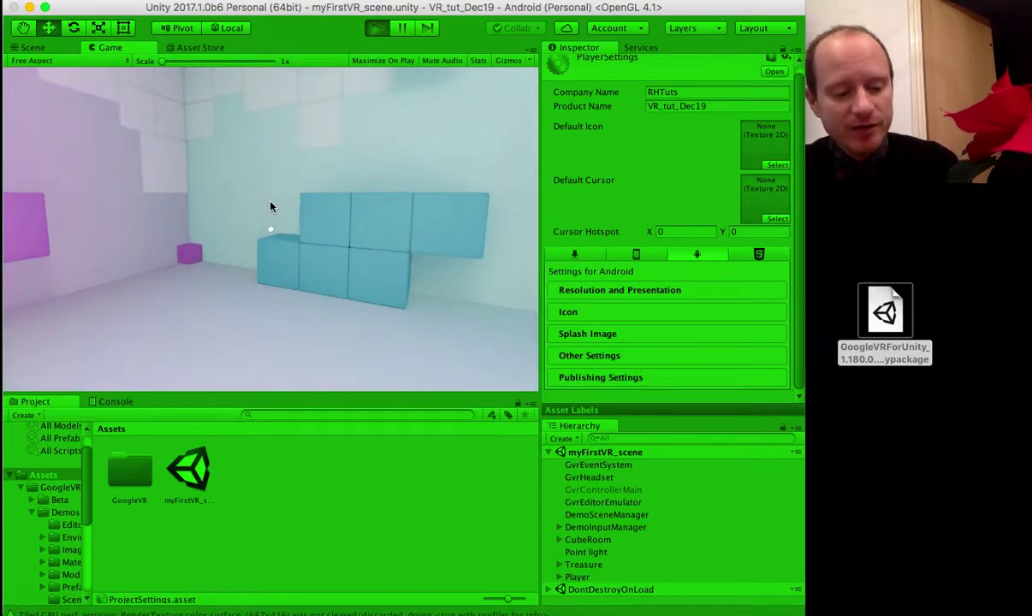
{"action": "key", "text": "alt"}
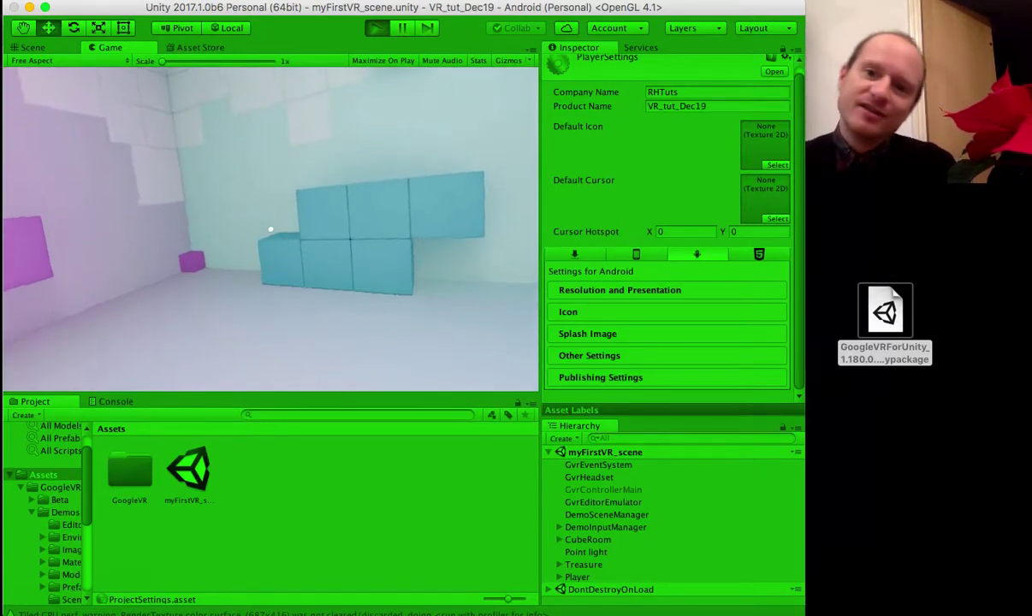
{"action": "key", "text": "alt"}
{"action": "key", "text": "ctrl"}
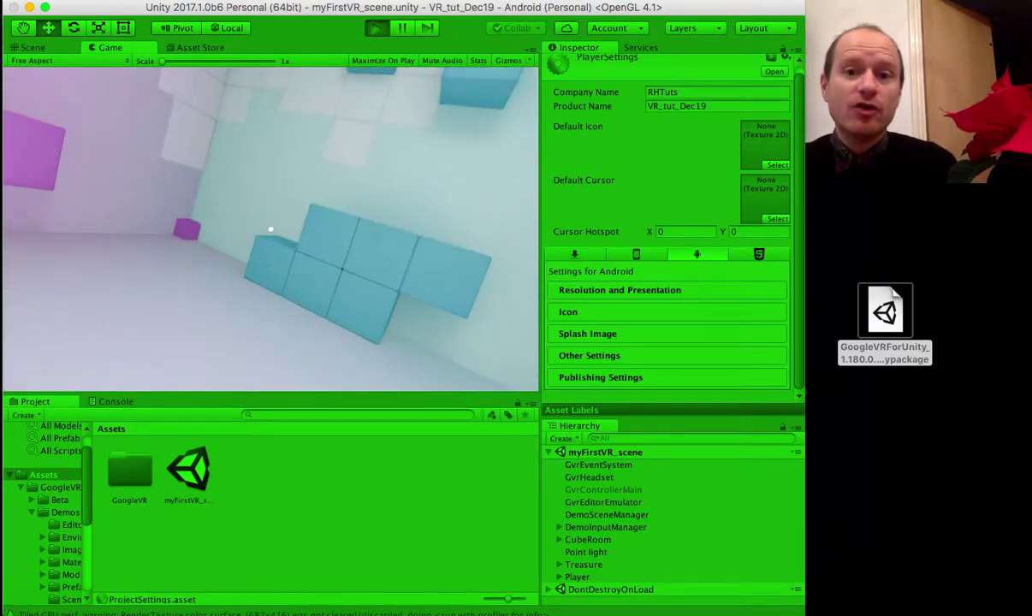
{"action": "key", "text": "ctrl"}
{"action": "key", "text": "alt"}
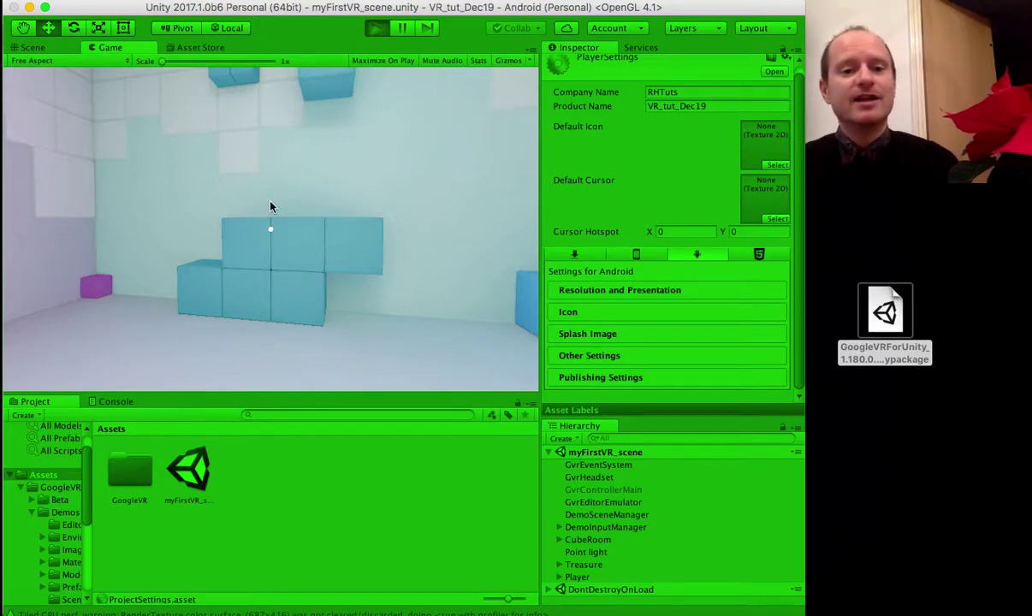
{"action": "key", "text": "alt"}
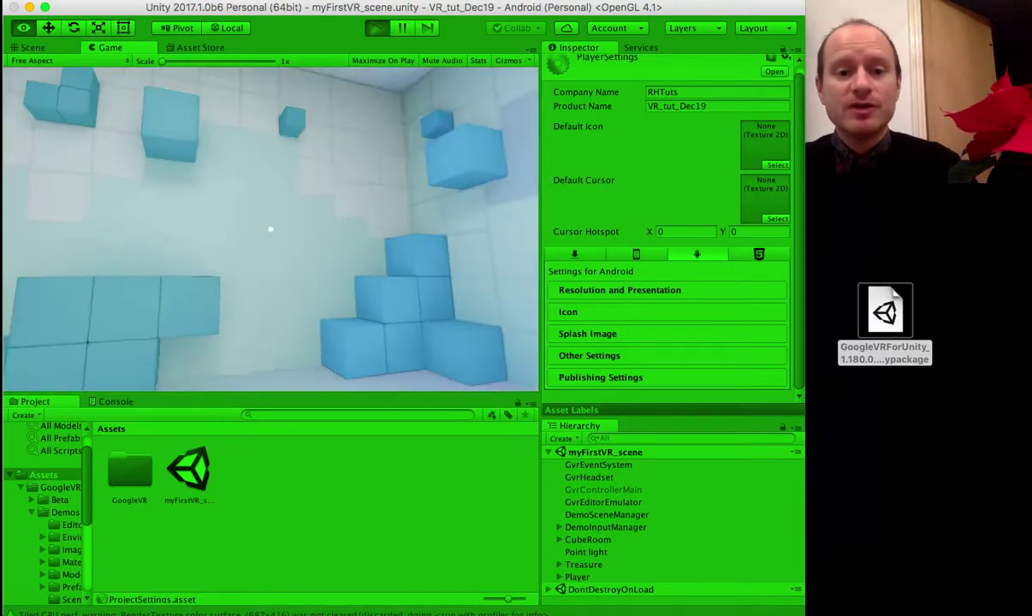
{"action": "key", "text": "alt"}
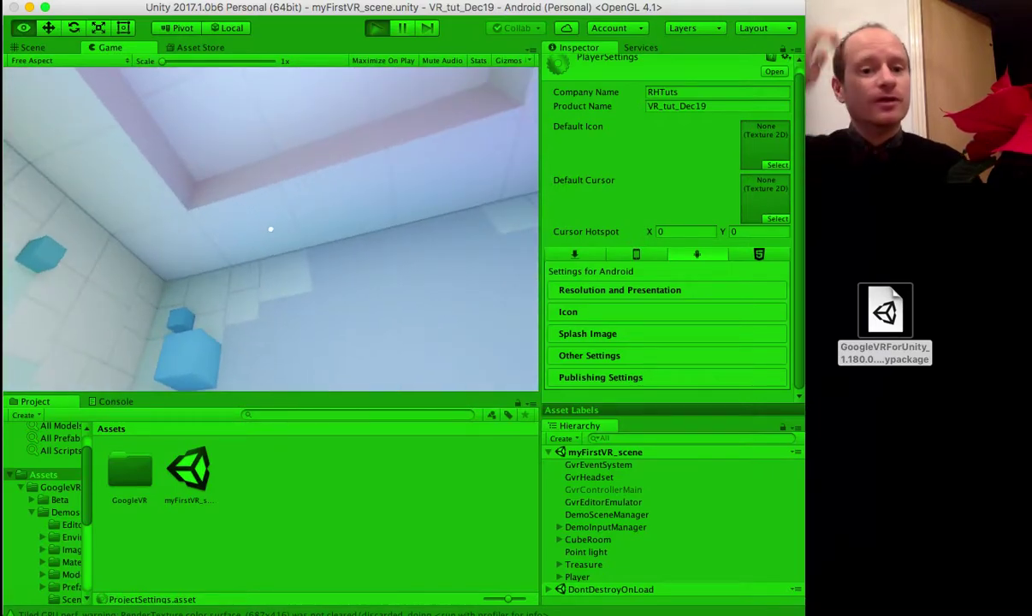